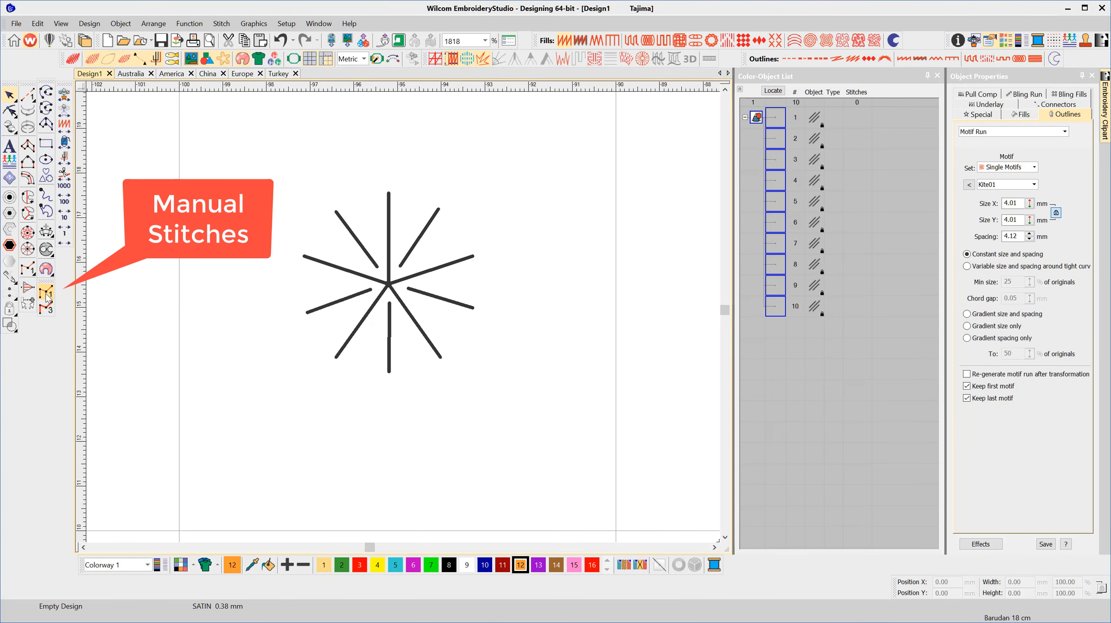
- Digitize a five-armed star with manual stitches, going out and back from the guide's centre along each long spoke
{"action": "left_click", "coordinate": [48, 296]}
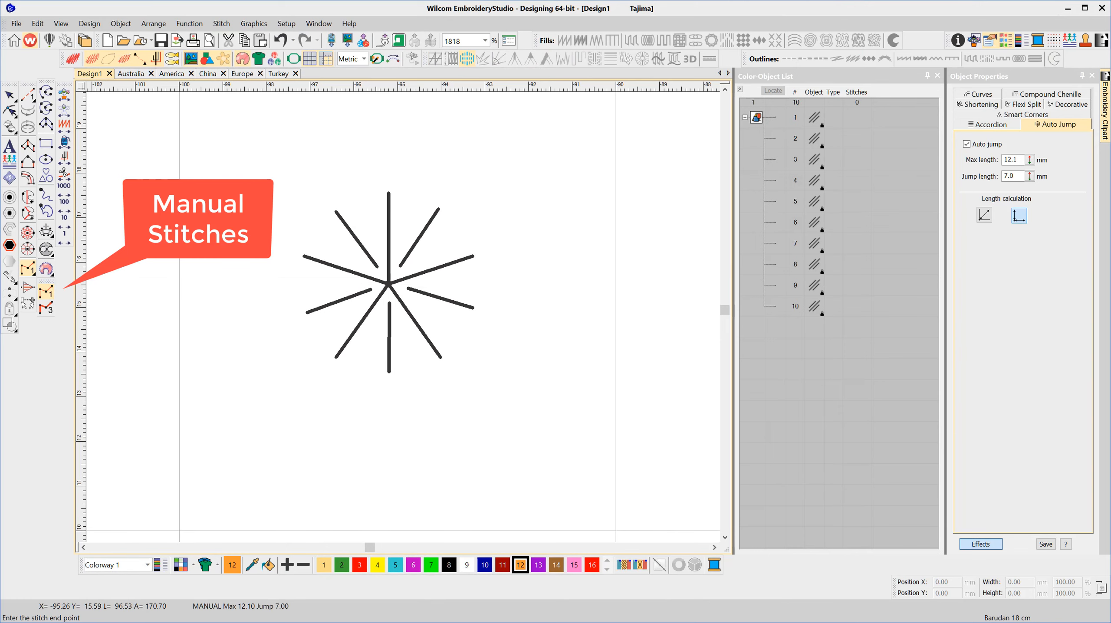
{"action": "left_click", "coordinate": [387, 283]}
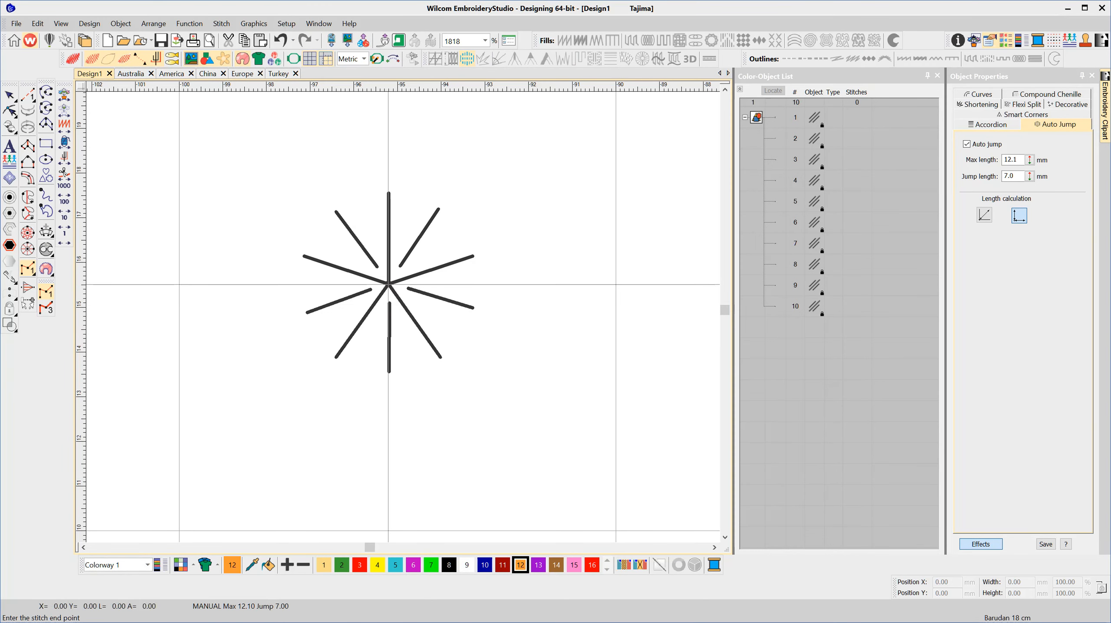
{"action": "left_click", "coordinate": [389, 193]}
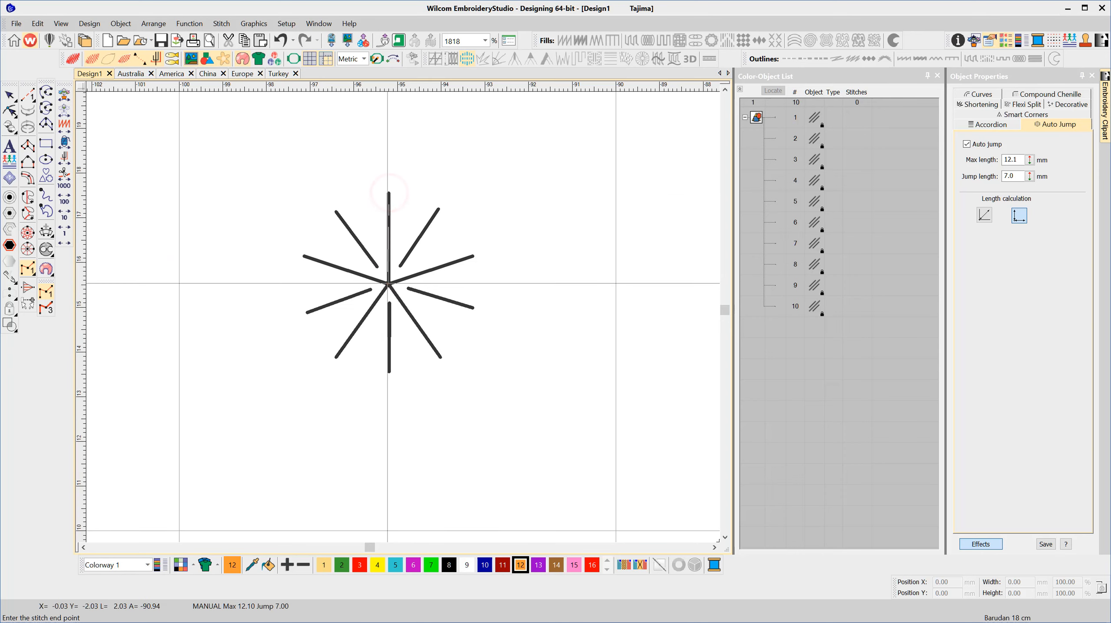
{"action": "left_click", "coordinate": [388, 283]}
{"action": "left_click", "coordinate": [303, 256]}
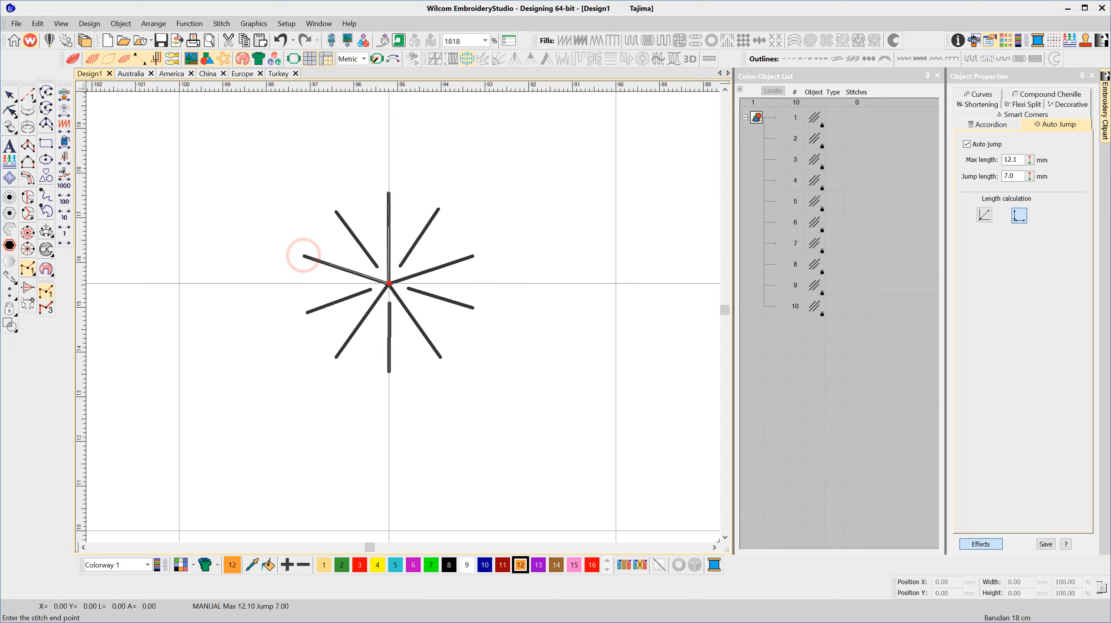
{"action": "left_click", "coordinate": [388, 284]}
{"action": "left_click", "coordinate": [336, 358]}
{"action": "left_click", "coordinate": [388, 283]}
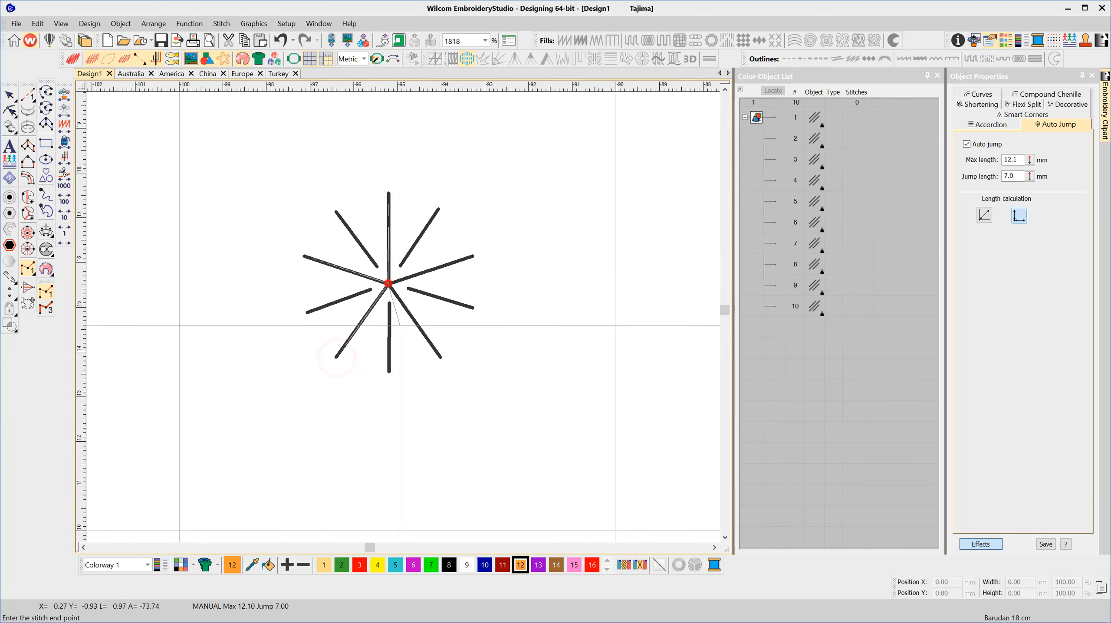
{"action": "left_click", "coordinate": [442, 358]}
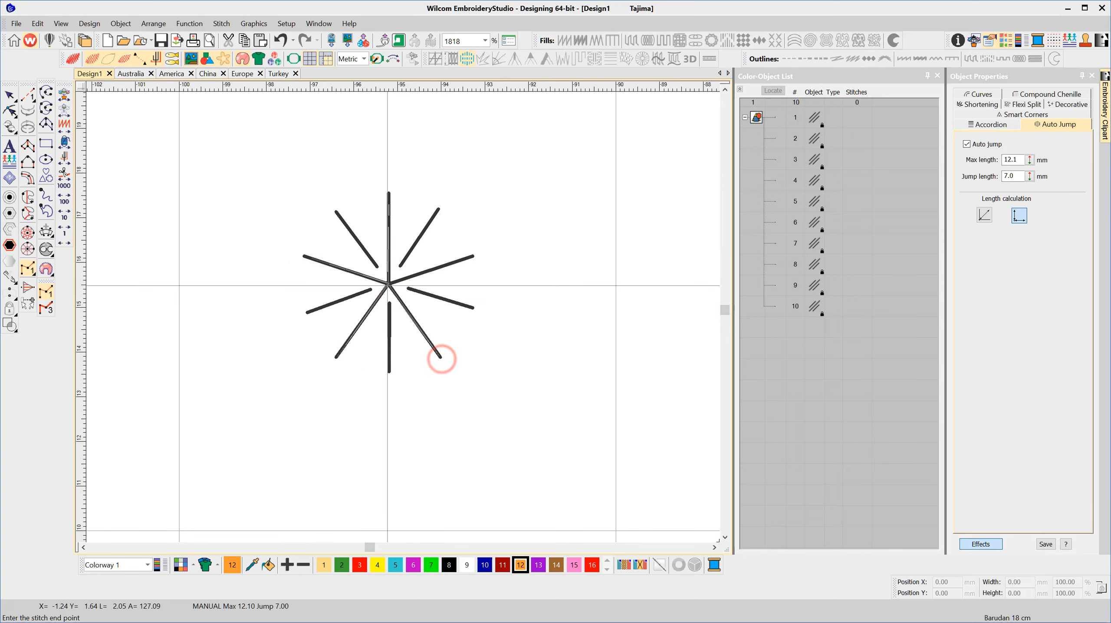
{"action": "left_click", "coordinate": [388, 283]}
{"action": "left_click", "coordinate": [474, 255]}
{"action": "left_click", "coordinate": [388, 284]}
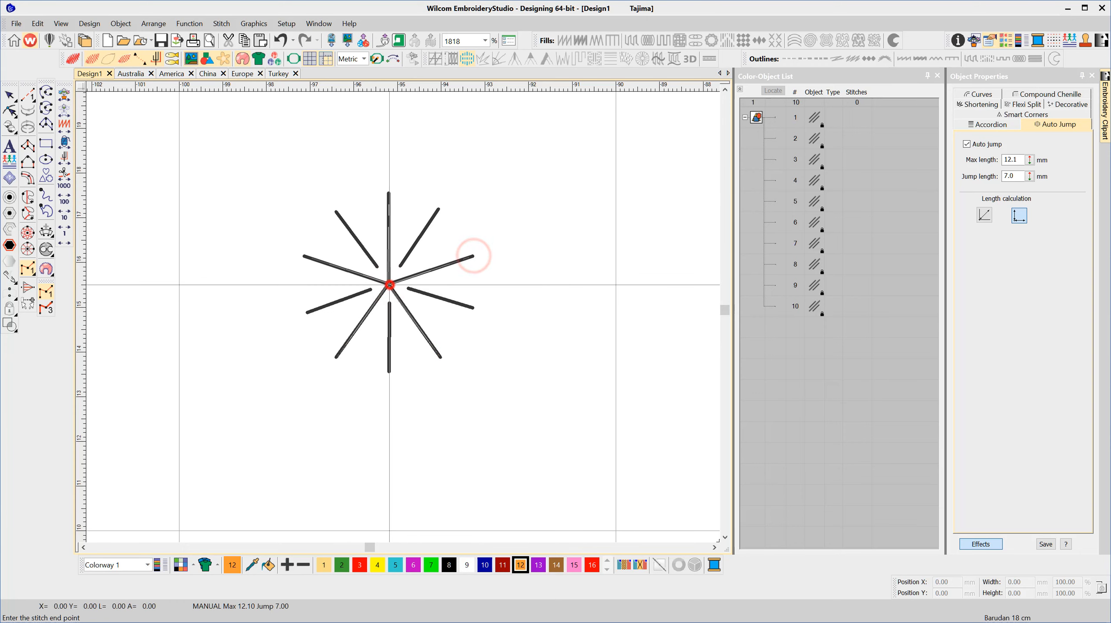
{"action": "key", "text": "Return"}
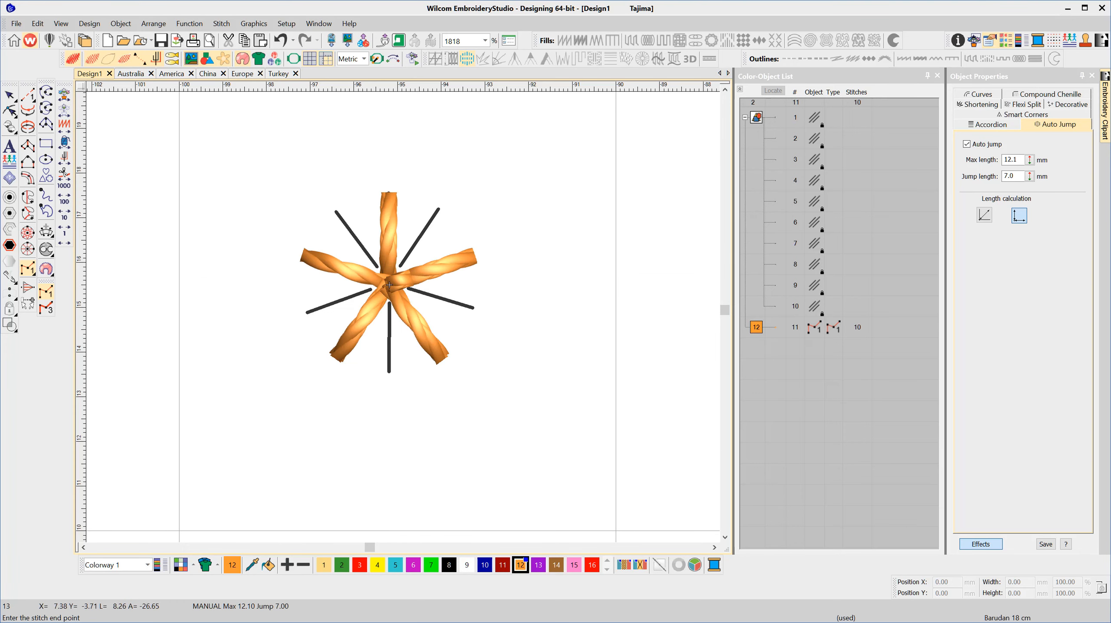
- Set the tie-off length in the manual-stitch star's connector settings to 2 mm
{"action": "left_click", "coordinate": [987, 544]}
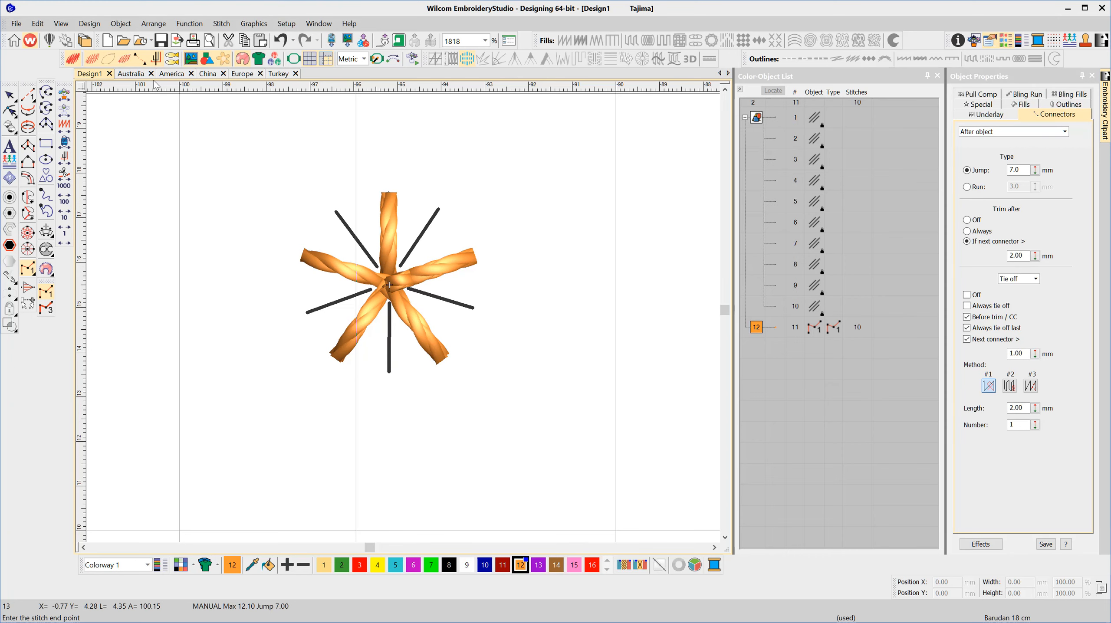
{"action": "left_click", "coordinate": [9, 97]}
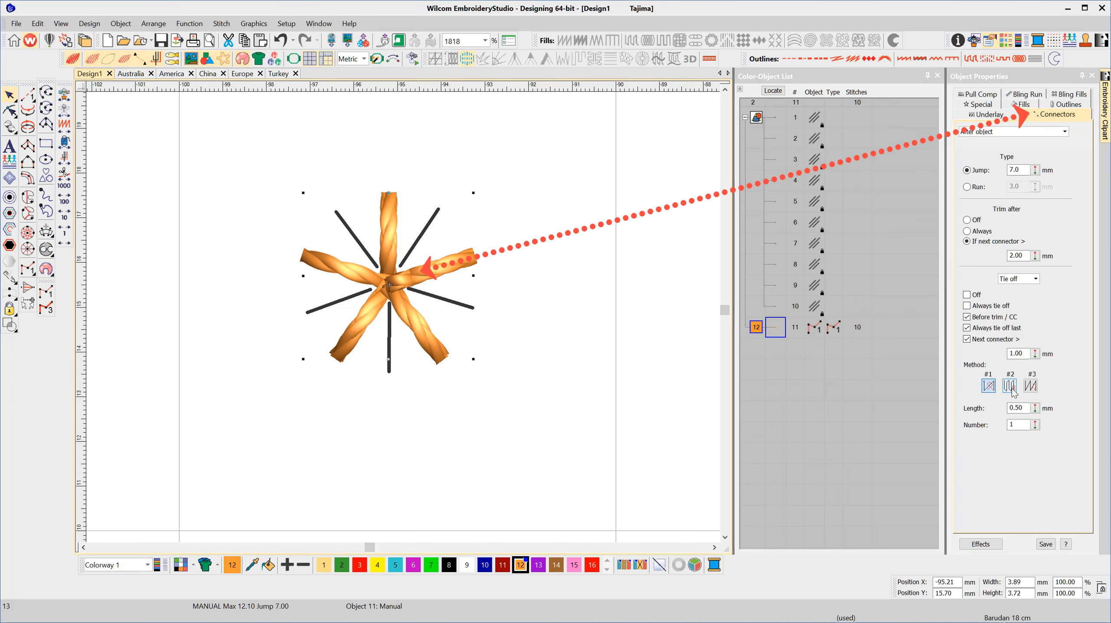
{"action": "left_click_drag", "start_coordinate": [1027, 407], "coordinate": [1008, 408]}
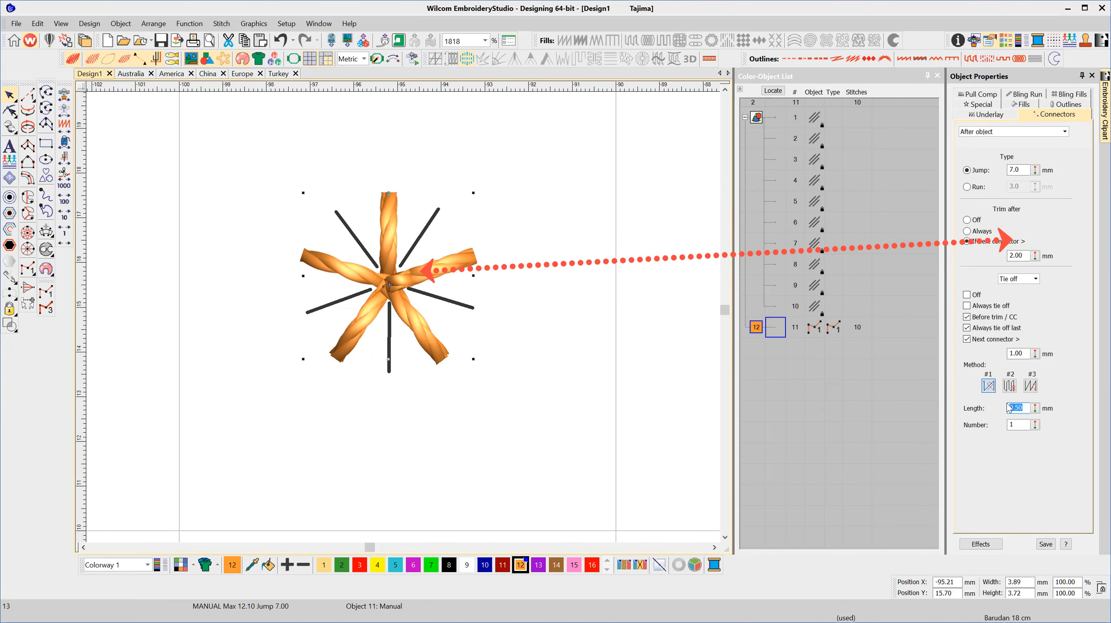
{"action": "type", "text": "2"}
{"action": "key", "text": "Return"}
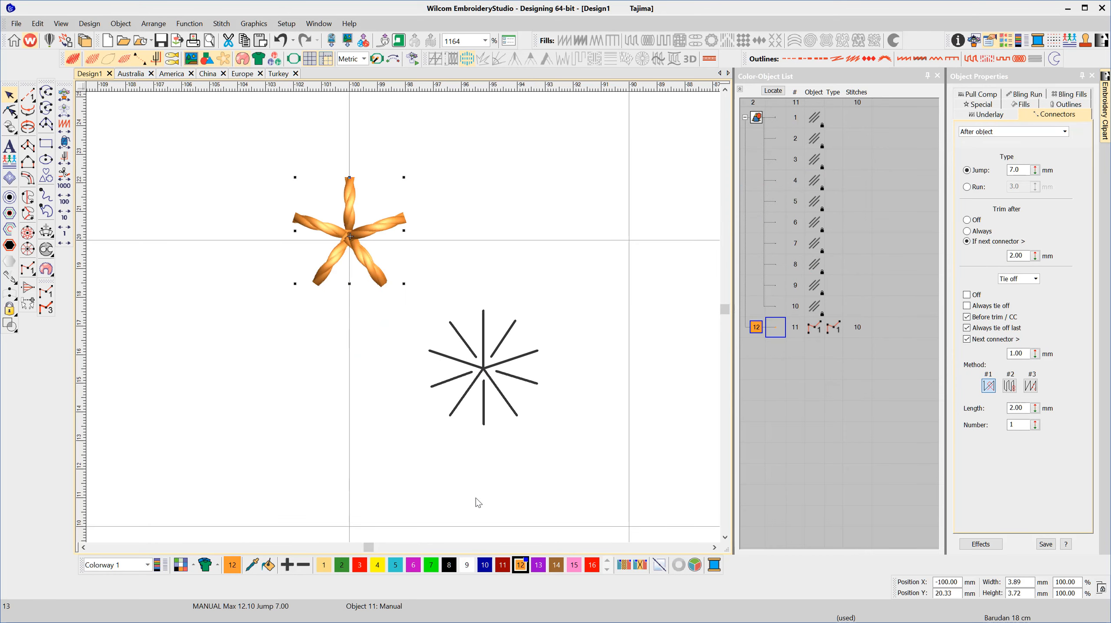
- Digitize a closed five-pointed star outline with manual stitches, alternating between the short spokes' inner ends and the long spokes' tips
{"action": "left_click", "coordinate": [476, 501]}
{"action": "scroll", "coordinate": [502, 432], "scroll_direction": "up", "scroll_amount": 2}
{"action": "left_click", "coordinate": [46, 292]}
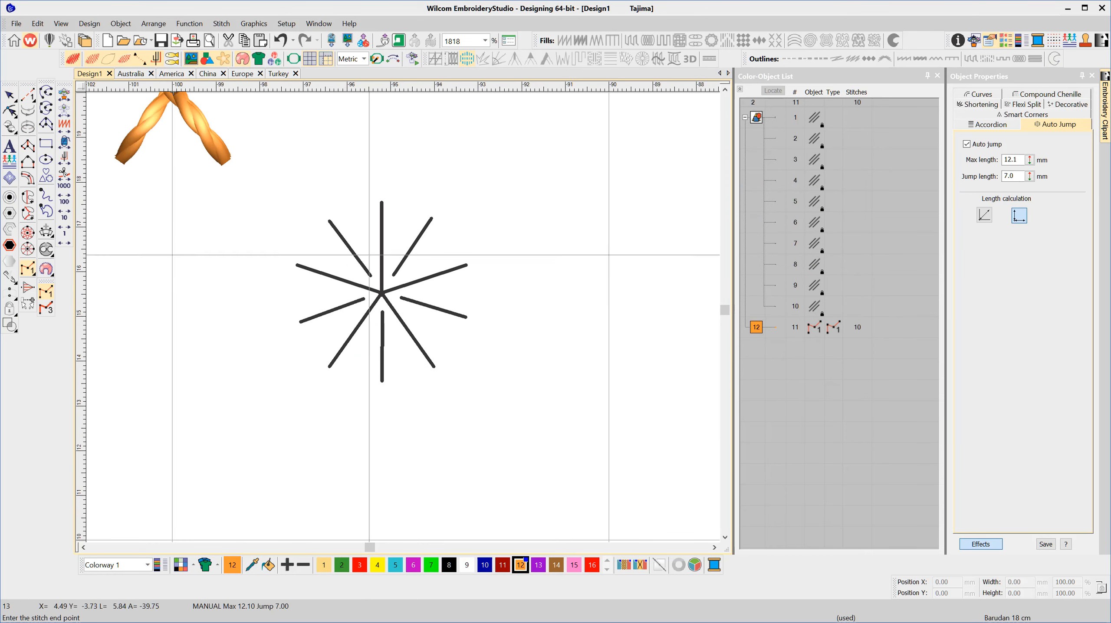
{"action": "left_click", "coordinate": [371, 275]}
{"action": "left_click", "coordinate": [382, 203]}
{"action": "left_click", "coordinate": [393, 275]}
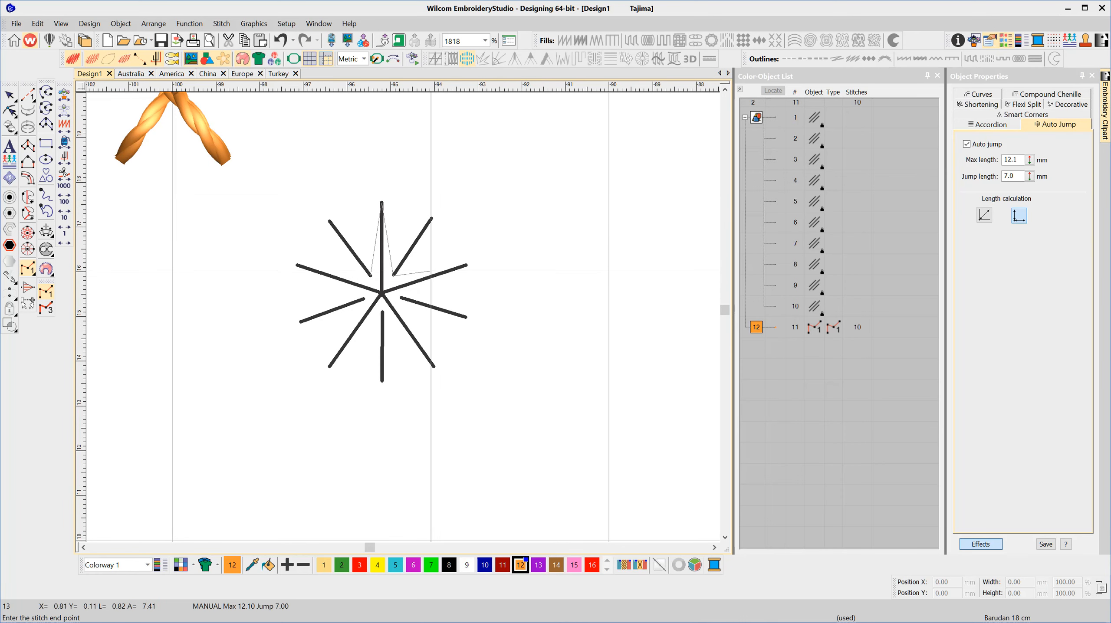
{"action": "left_click", "coordinate": [466, 265]}
{"action": "left_click", "coordinate": [401, 299]}
{"action": "left_click", "coordinate": [434, 365]}
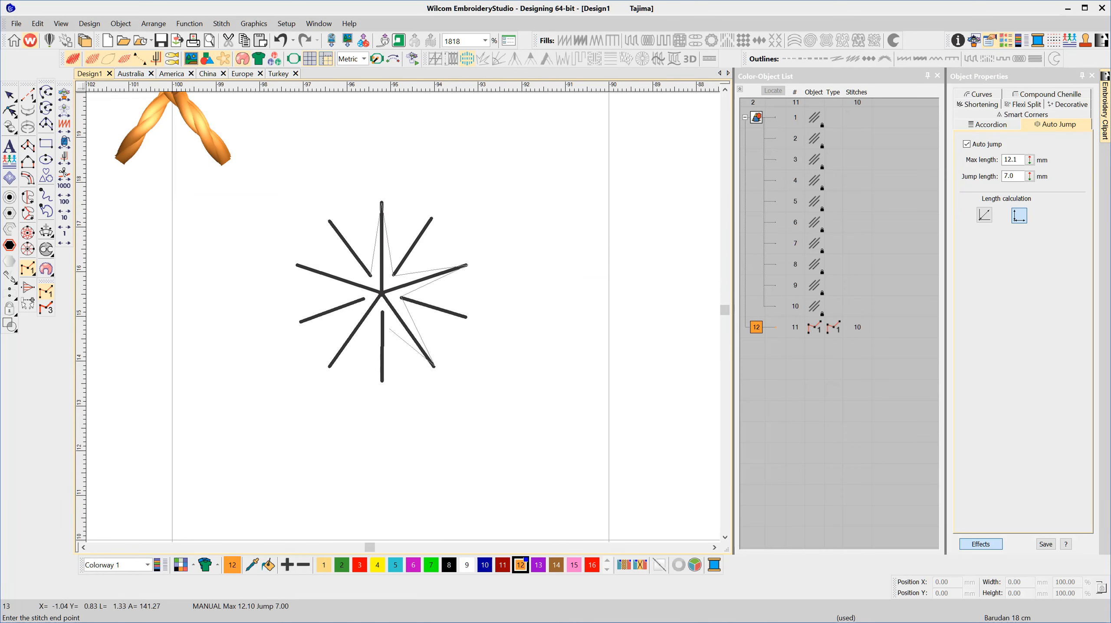
{"action": "left_click", "coordinate": [382, 312]}
{"action": "left_click", "coordinate": [329, 366]}
{"action": "left_click", "coordinate": [365, 299]}
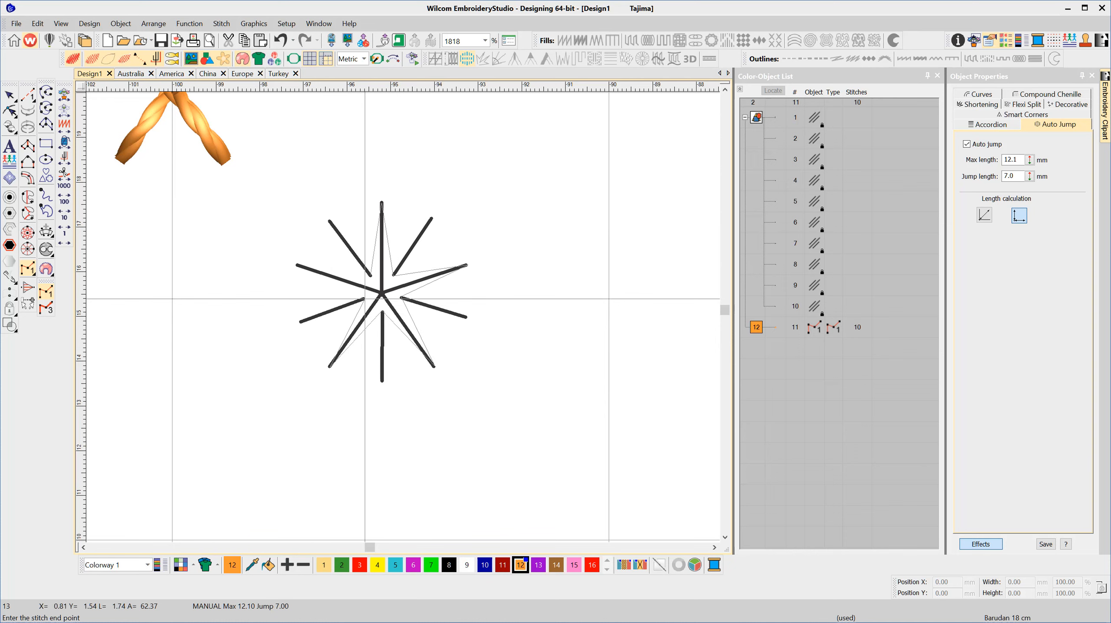
{"action": "left_click", "coordinate": [296, 264]}
{"action": "left_click", "coordinate": [370, 277]}
{"action": "key", "text": "Return"}
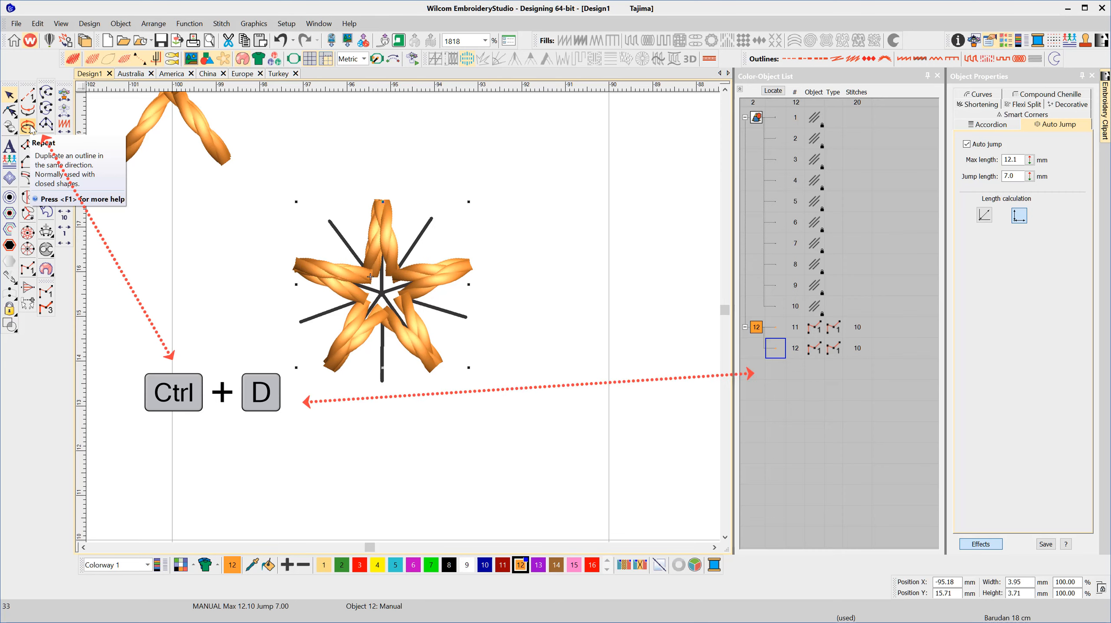
- Duplicate the star outline in place and recolour both copies with green thread colour 7
{"action": "key", "text": "ctrl+d"}
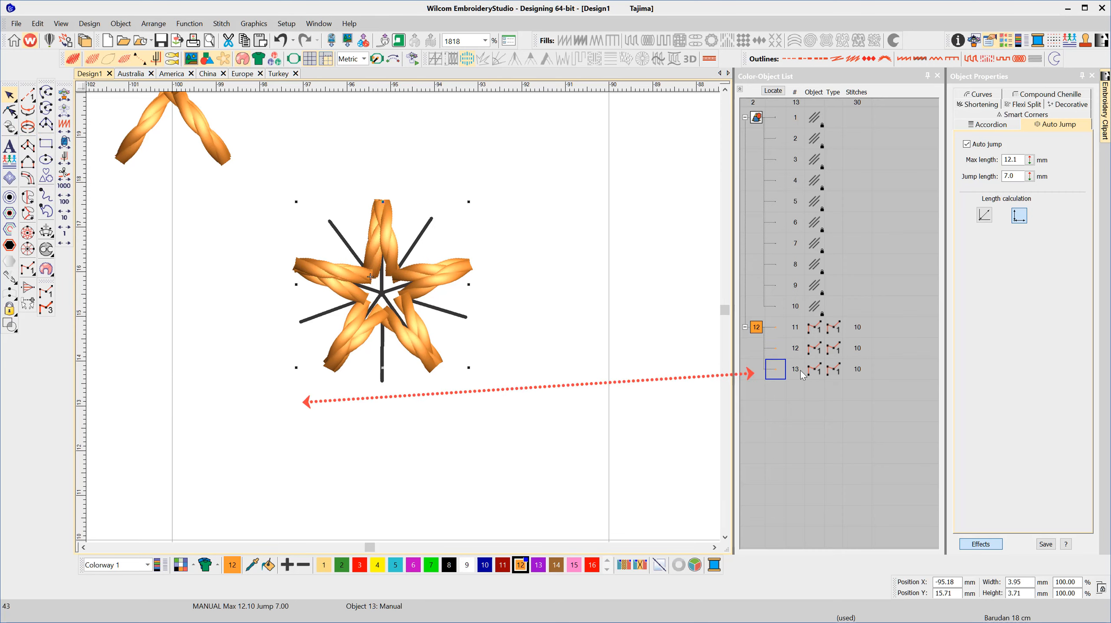
{"action": "left_click", "coordinate": [809, 351], "text": "ctrl"}
{"action": "left_click", "coordinate": [431, 565]}
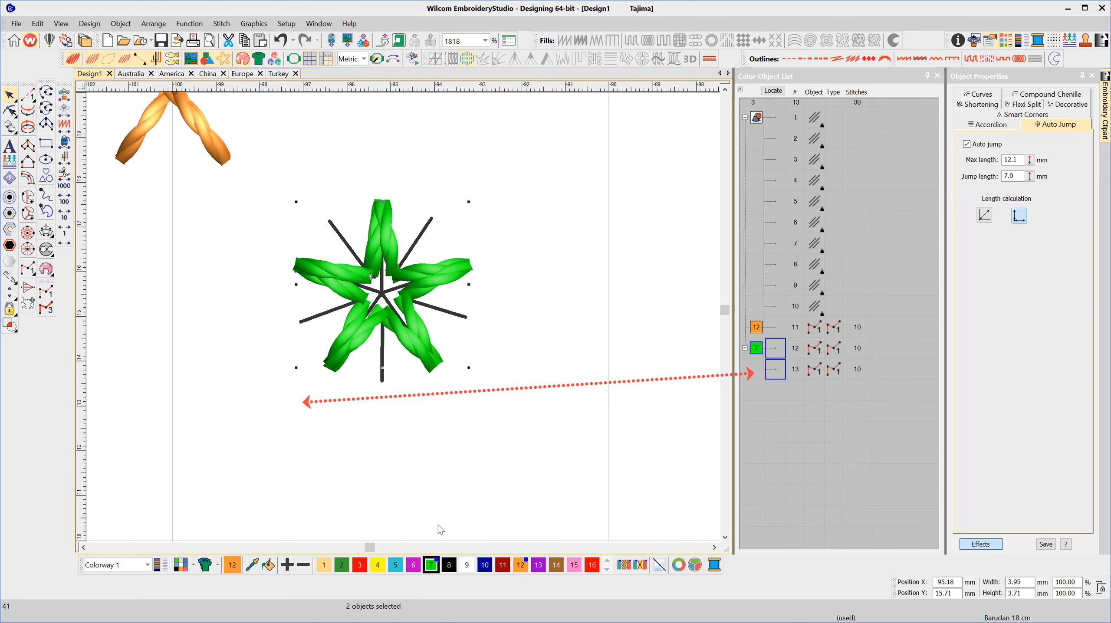
{"action": "left_click", "coordinate": [438, 524]}
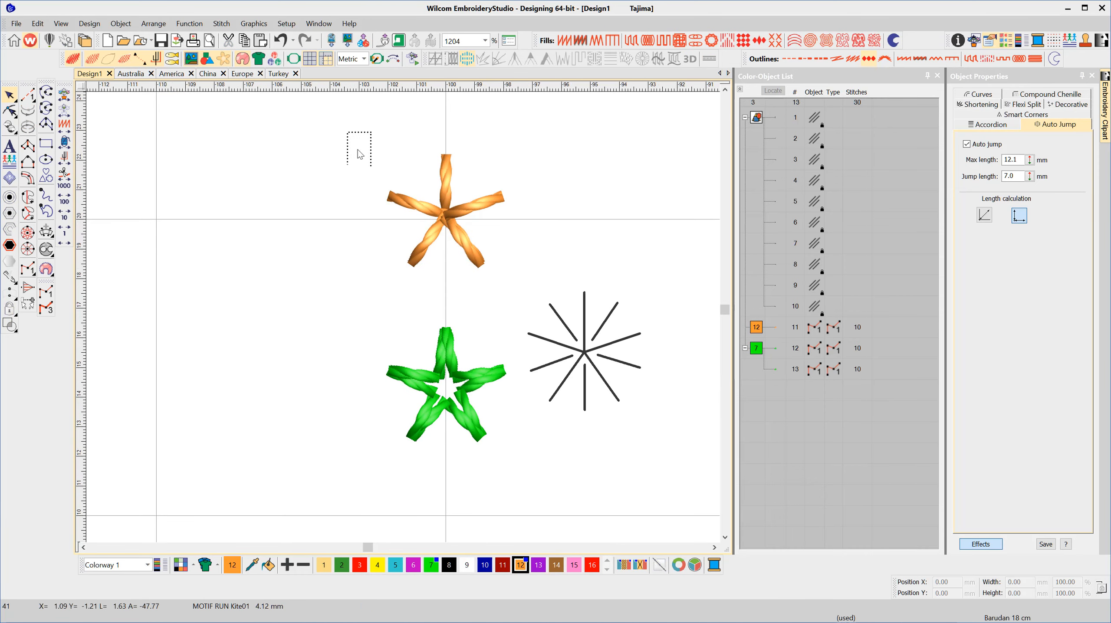
- Try enlarging the orange and green stars together to about 17 mm wide by 41 mm high, and undo the resize
{"action": "left_click_drag", "start_coordinate": [360, 154], "coordinate": [551, 492]}
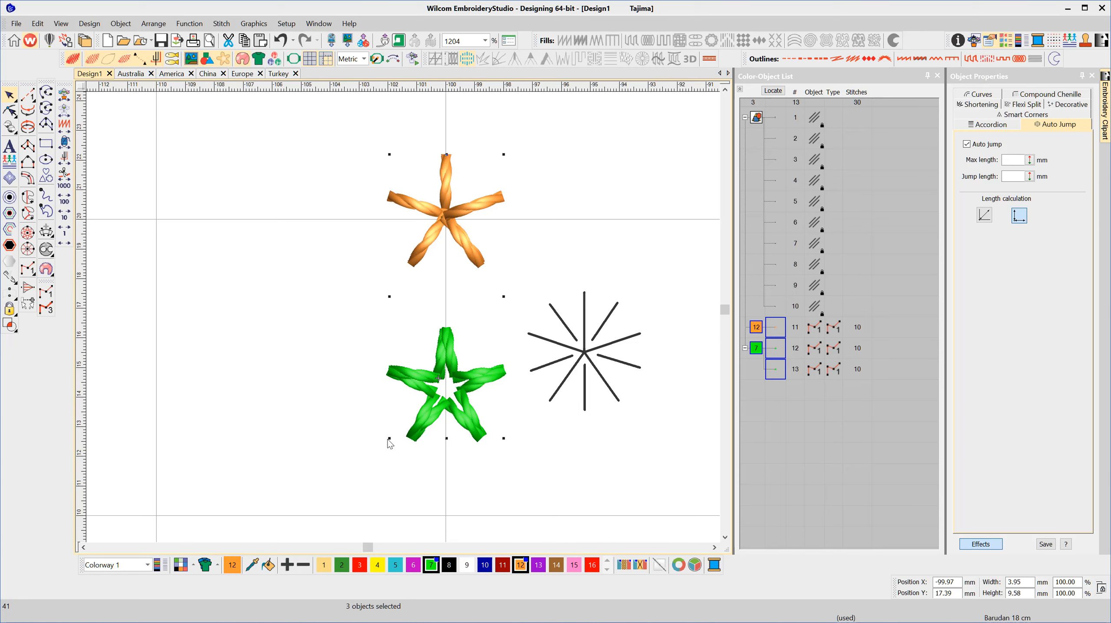
{"action": "left_click_drag", "start_coordinate": [390, 444], "coordinate": [202, 498]}
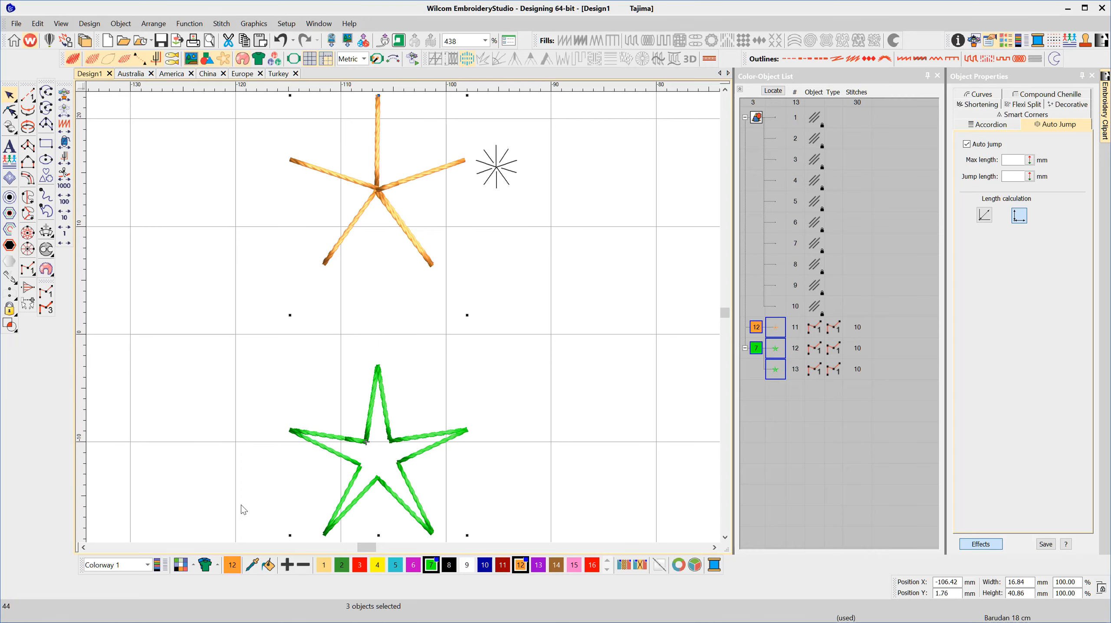
{"action": "key", "text": "ctrl+z"}
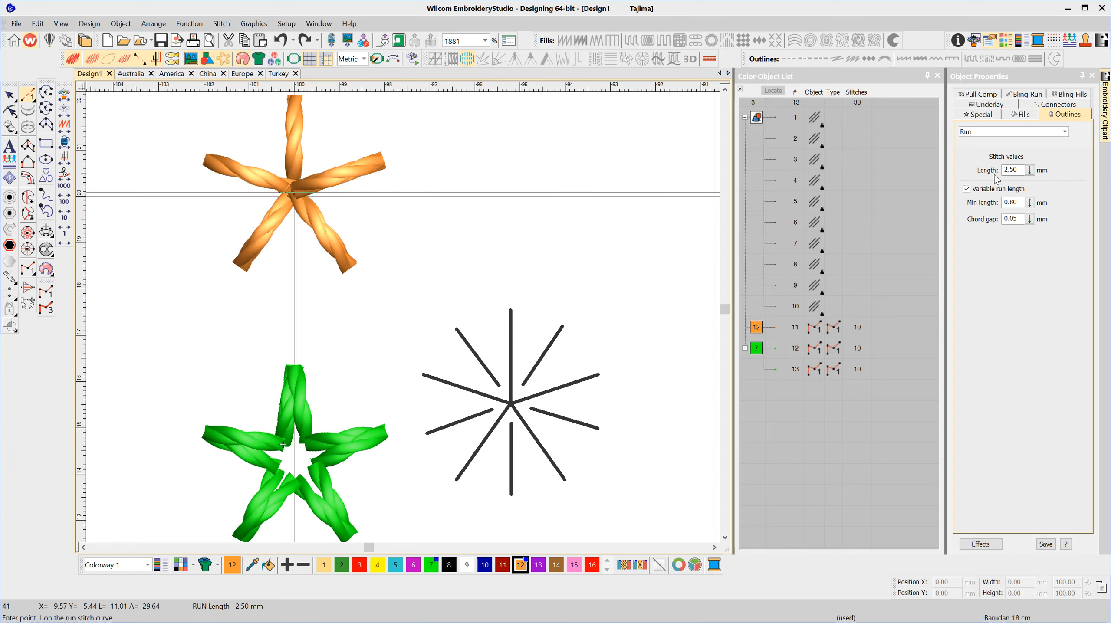
- Digitize five separate running-stitch arms from the guide's centre to the tips of the long spokes
{"action": "left_click", "coordinate": [511, 403]}
{"action": "left_click", "coordinate": [511, 310]}
{"action": "key", "text": "Return"}
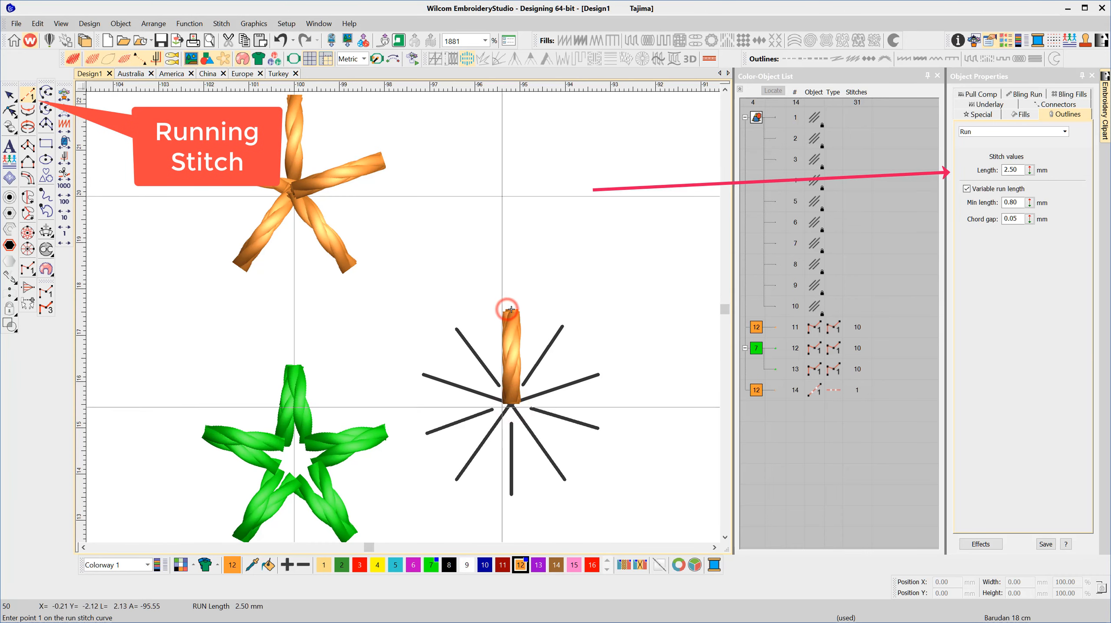
{"action": "left_click", "coordinate": [511, 403]}
{"action": "left_click", "coordinate": [422, 375]}
{"action": "key", "text": "Return"}
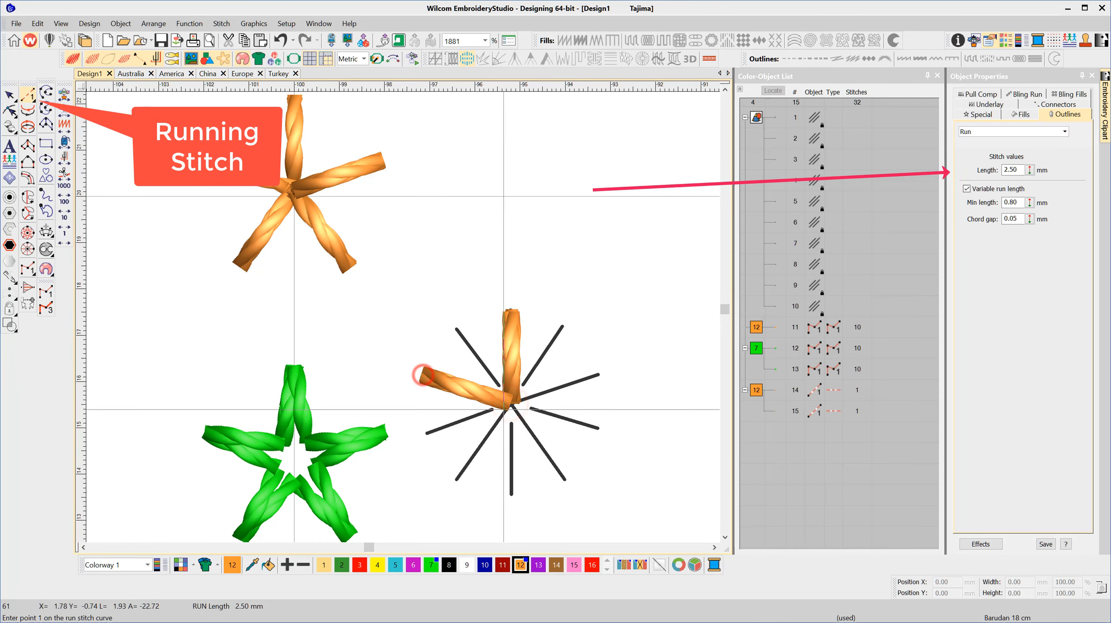
{"action": "left_click", "coordinate": [511, 402]}
{"action": "left_click", "coordinate": [456, 479]}
{"action": "key", "text": "Return"}
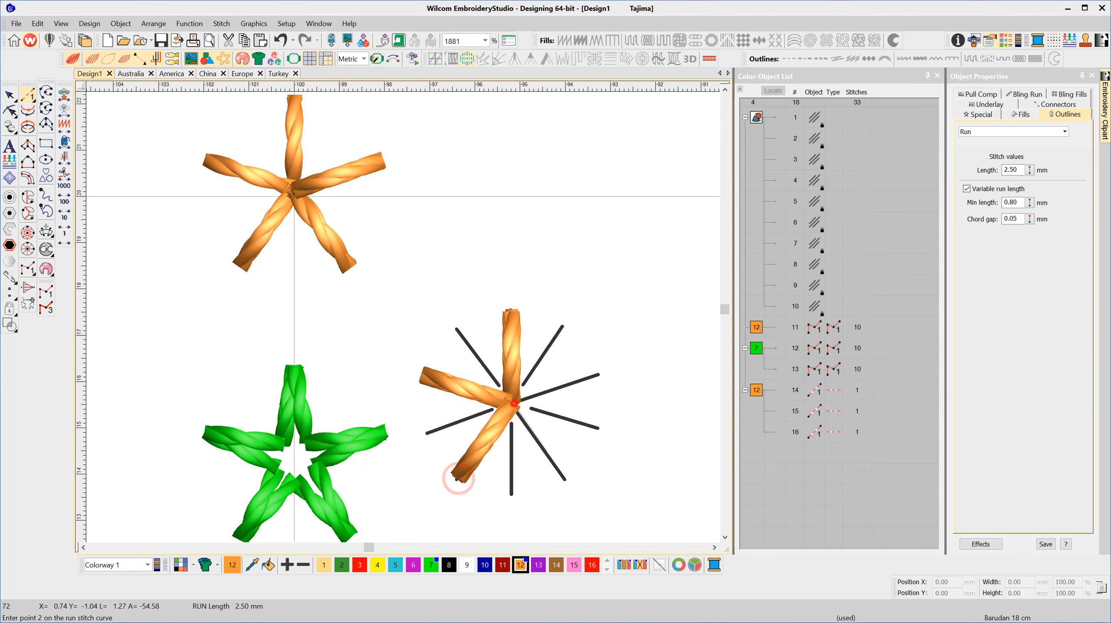
{"action": "left_click", "coordinate": [511, 403]}
{"action": "left_click", "coordinate": [564, 479]}
{"action": "key", "text": "Return"}
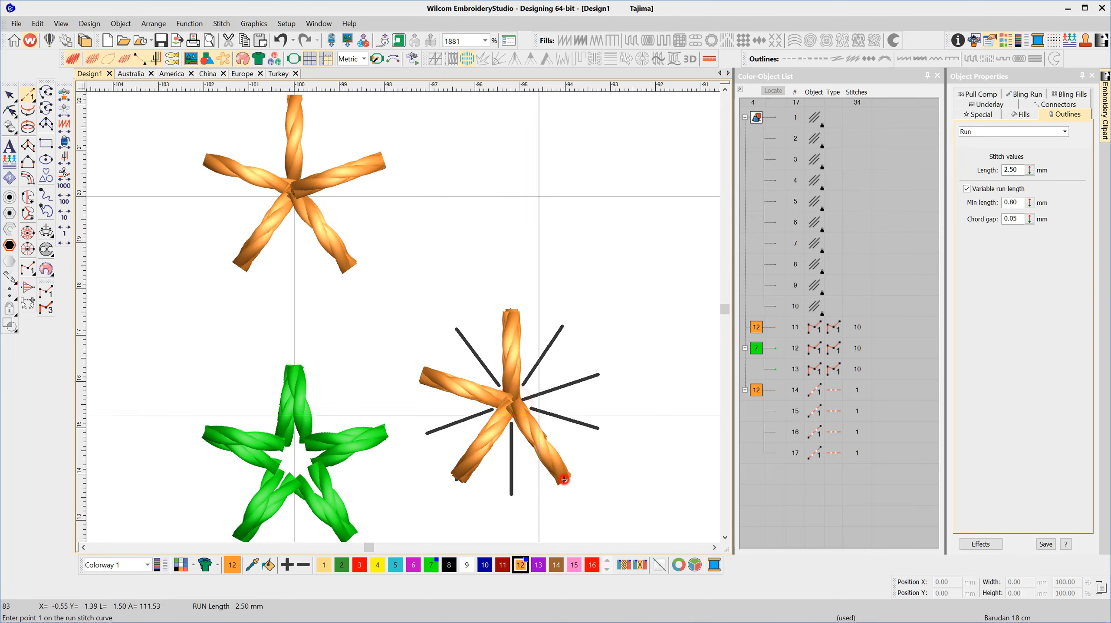
{"action": "left_click", "coordinate": [511, 402]}
{"action": "left_click", "coordinate": [598, 376]}
{"action": "key", "text": "Return"}
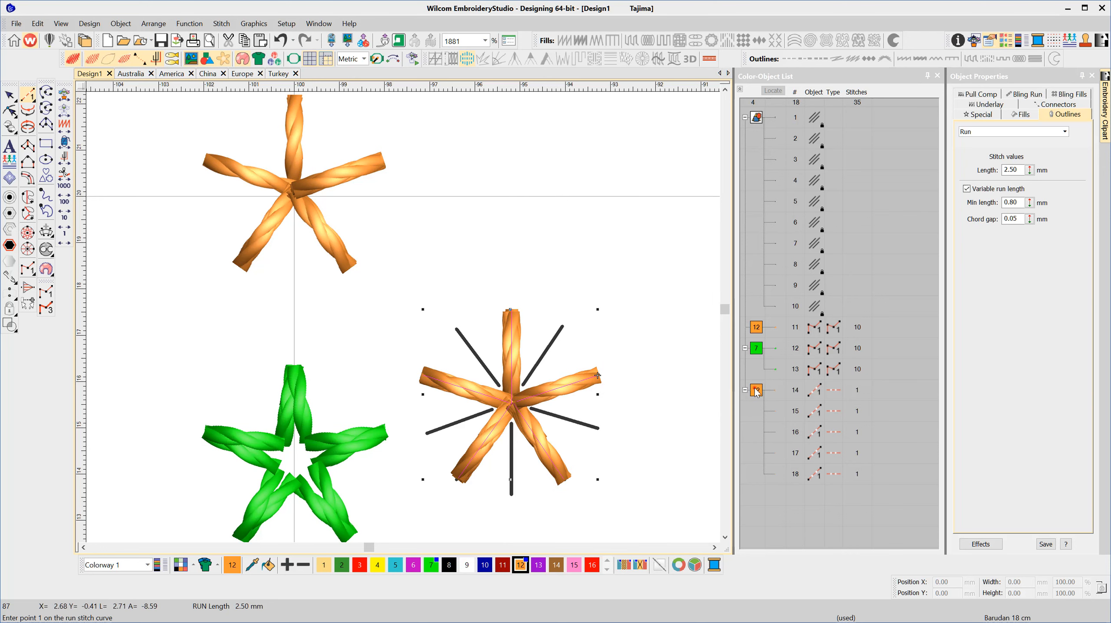
- Recolour the five running-stitch arms with purple colour 6 and branch them into one object with entry and exit at the centre
{"action": "left_click", "coordinate": [756, 390]}
{"action": "left_click", "coordinate": [414, 565]}
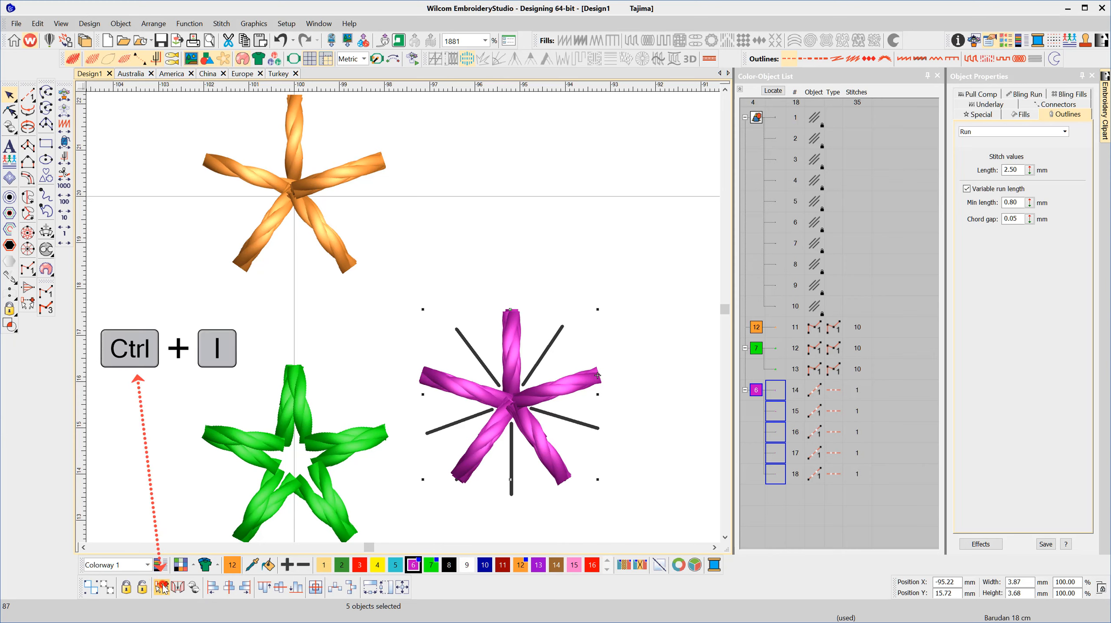
{"action": "key", "text": "ctrl+i"}
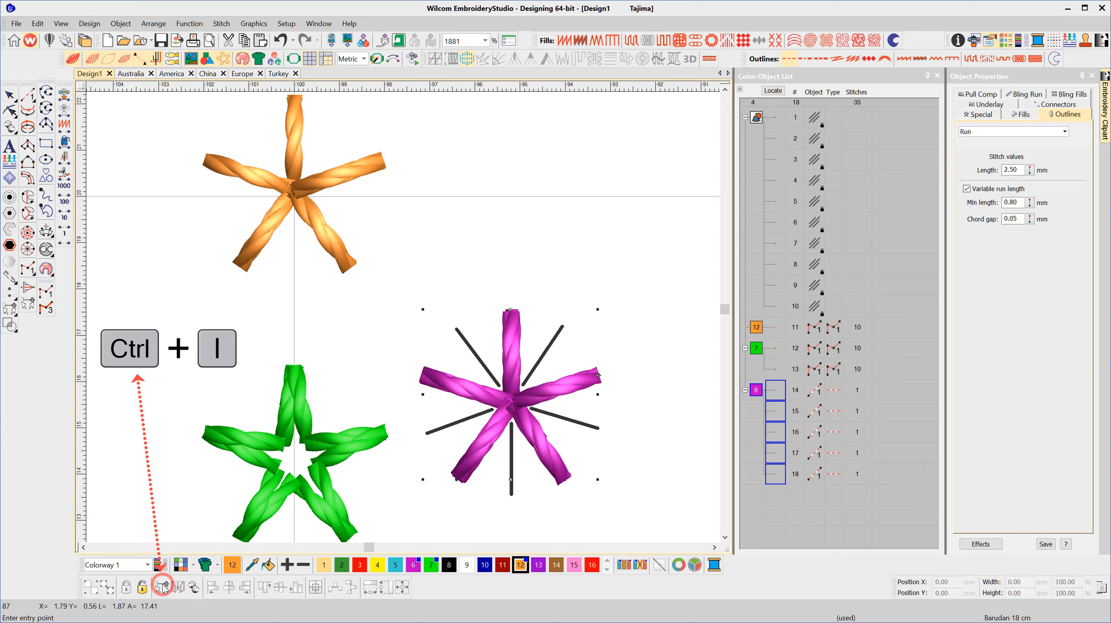
{"action": "left_click", "coordinate": [515, 403]}
{"action": "left_click", "coordinate": [515, 405]}
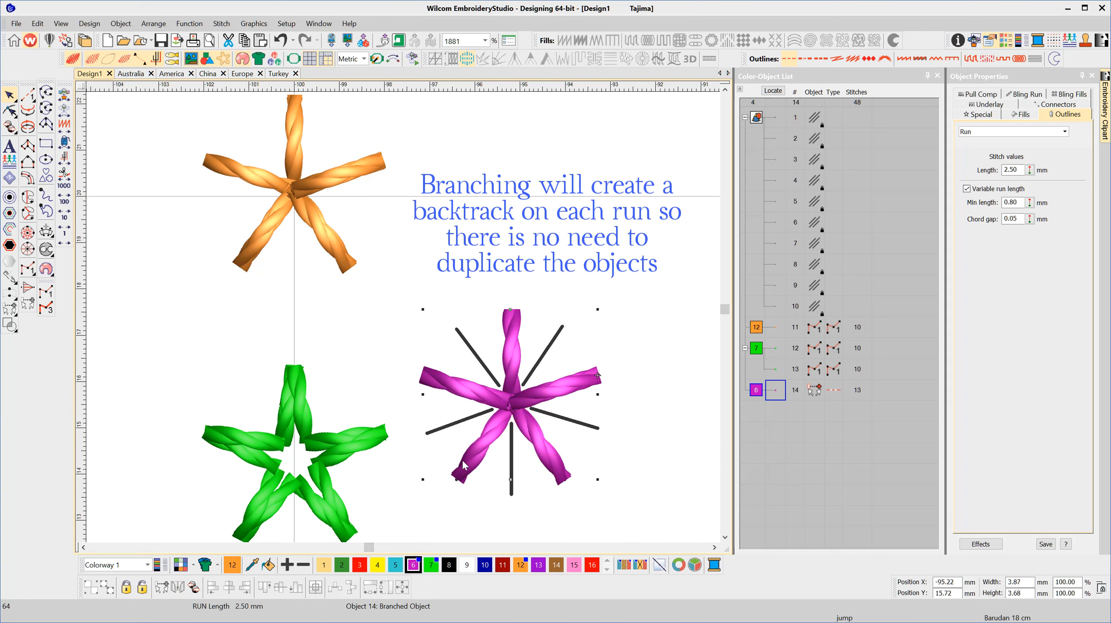
- Digitize a closed running-stitch star outline in blue colour 10, alternating between the guide's long-spoke tips and short-spoke inner ends
{"action": "left_click", "coordinate": [484, 564]}
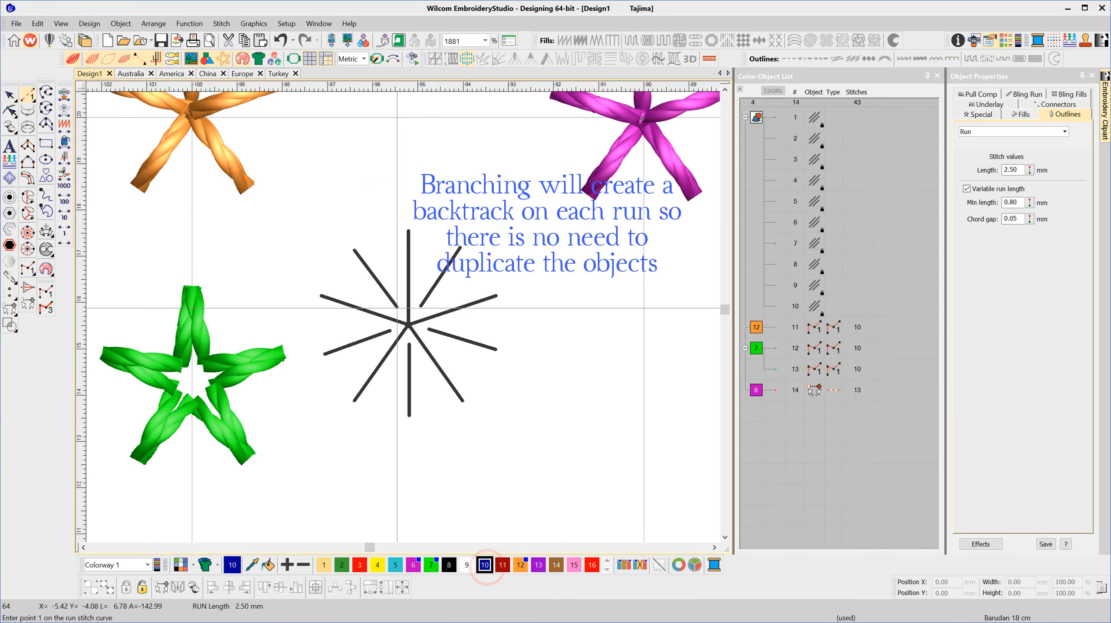
{"action": "left_click", "coordinate": [397, 308]}
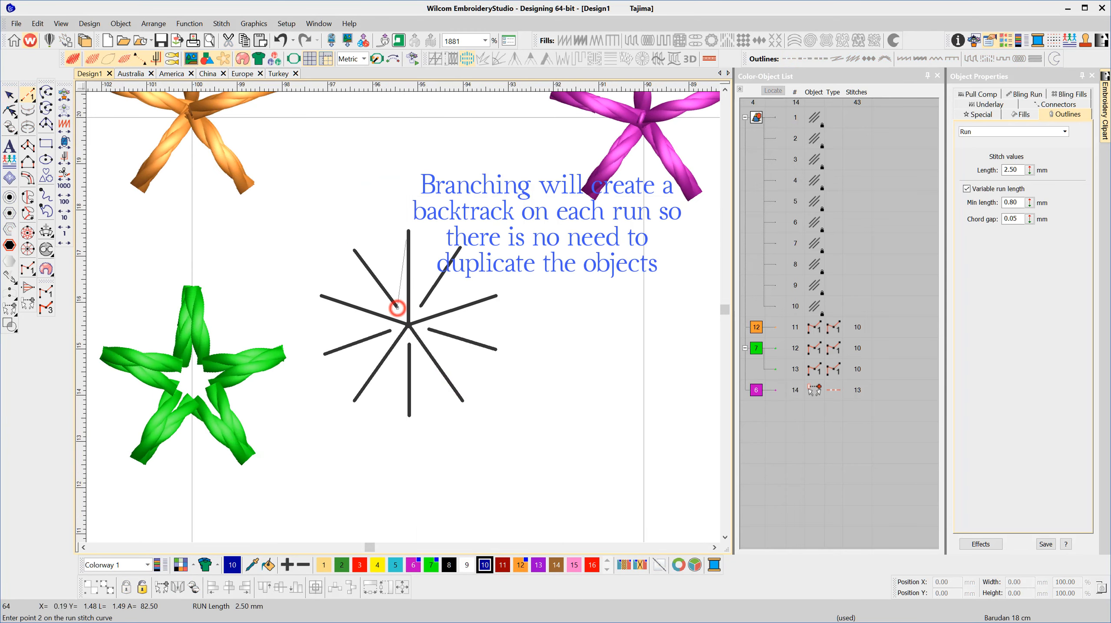
{"action": "left_click", "coordinate": [408, 230]}
{"action": "left_click", "coordinate": [420, 306]}
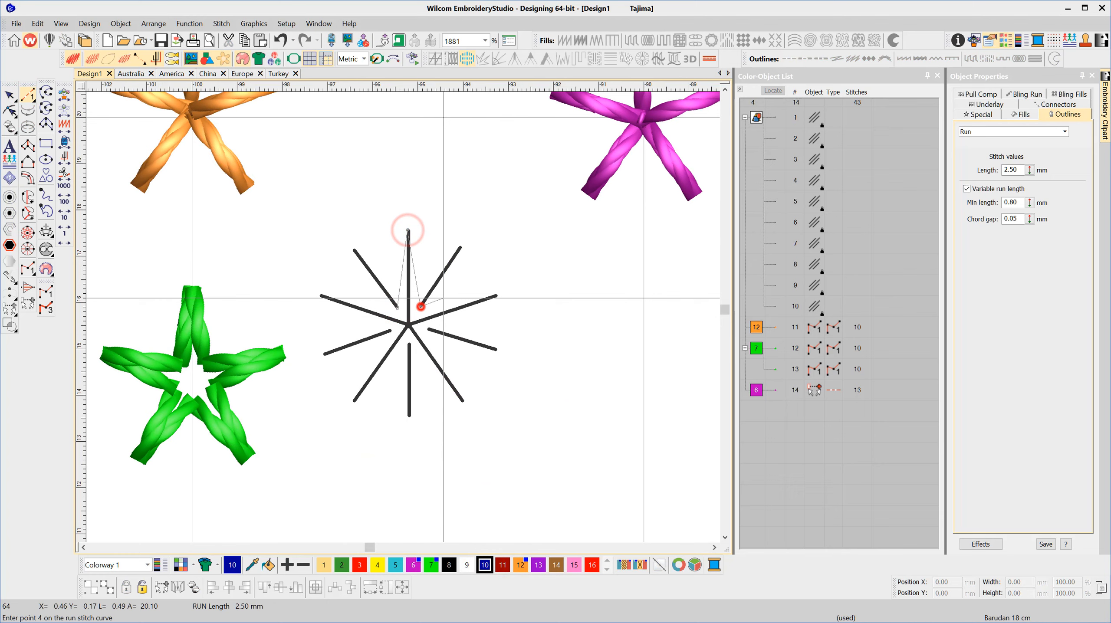
{"action": "left_click", "coordinate": [497, 295]}
{"action": "left_click", "coordinate": [429, 328]}
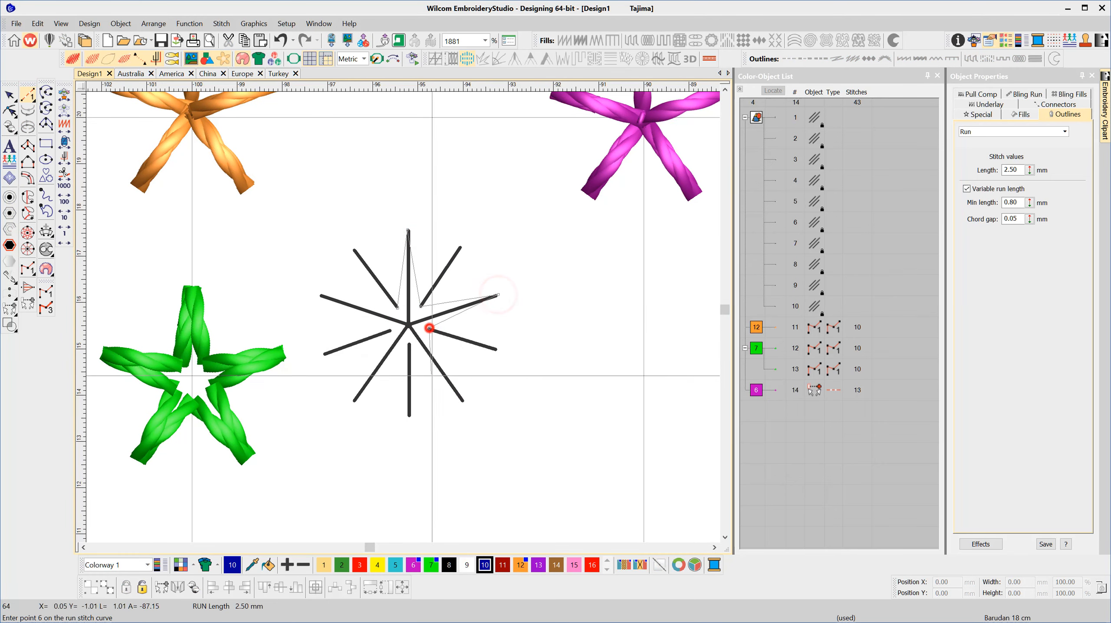
{"action": "left_click", "coordinate": [462, 400]}
{"action": "left_click", "coordinate": [410, 345]}
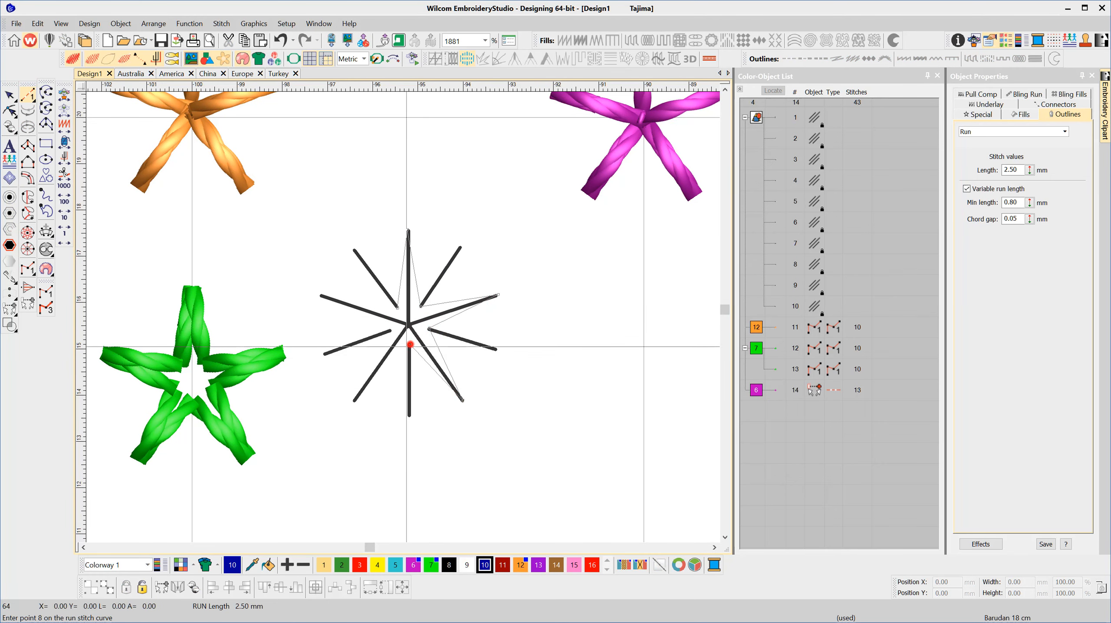
{"action": "left_click", "coordinate": [353, 400]}
{"action": "left_click", "coordinate": [390, 331]}
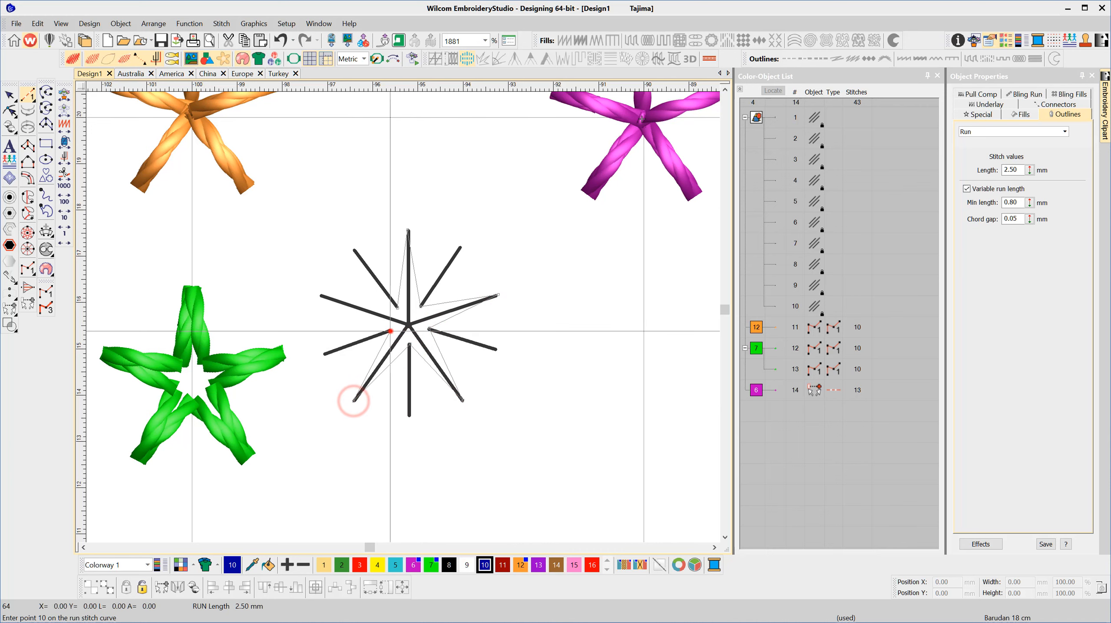
{"action": "left_click", "coordinate": [320, 296]}
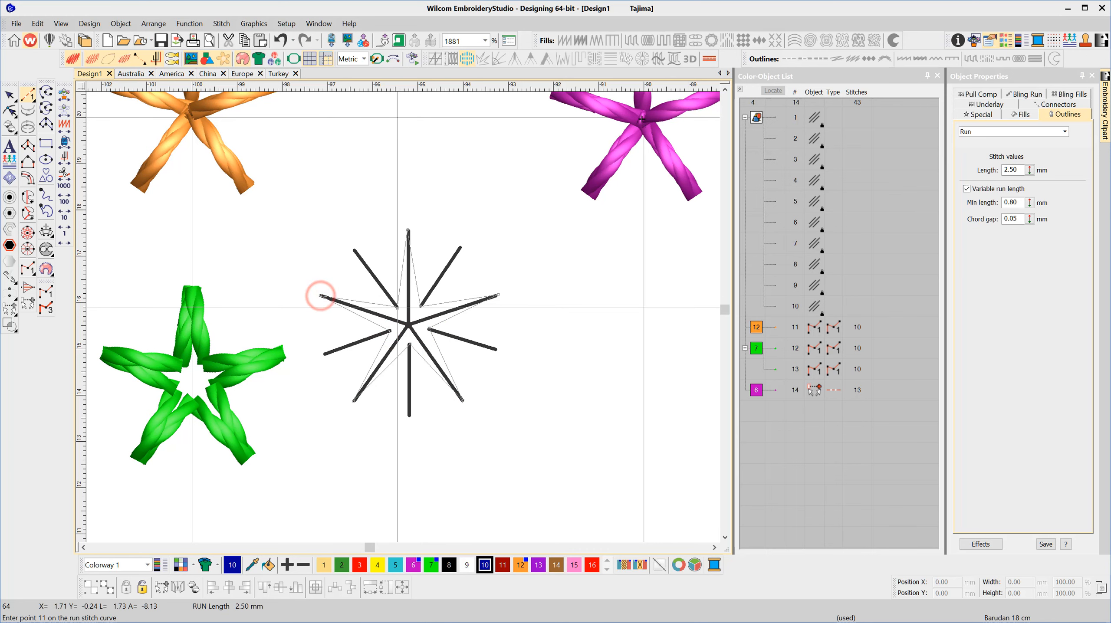
{"action": "left_click", "coordinate": [398, 307]}
{"action": "key", "text": "Return"}
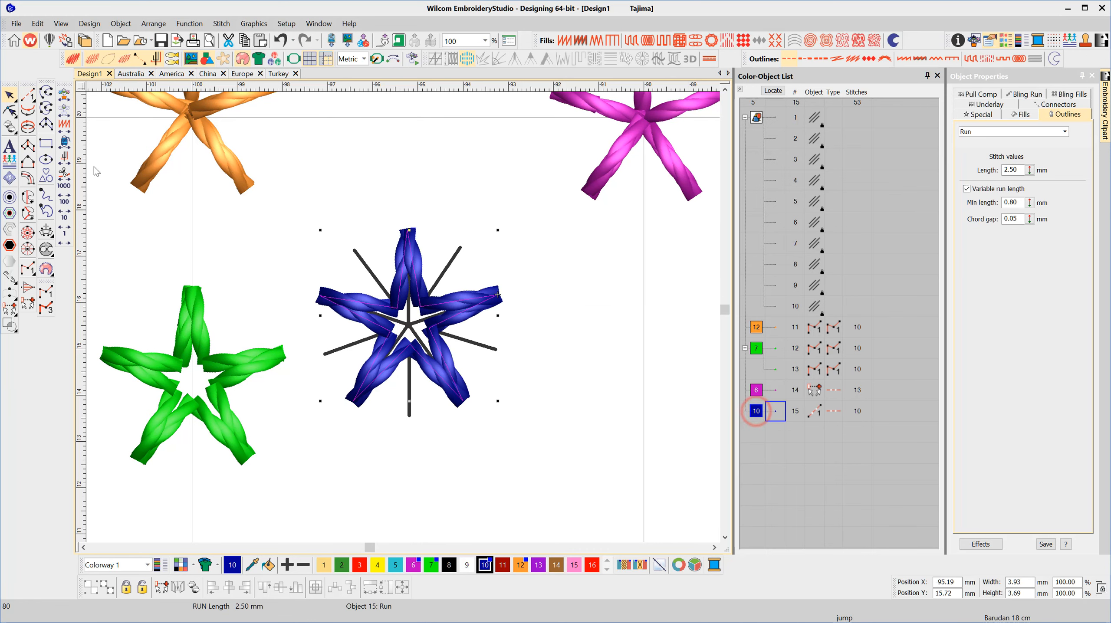
{"action": "left_click", "coordinate": [28, 128]}
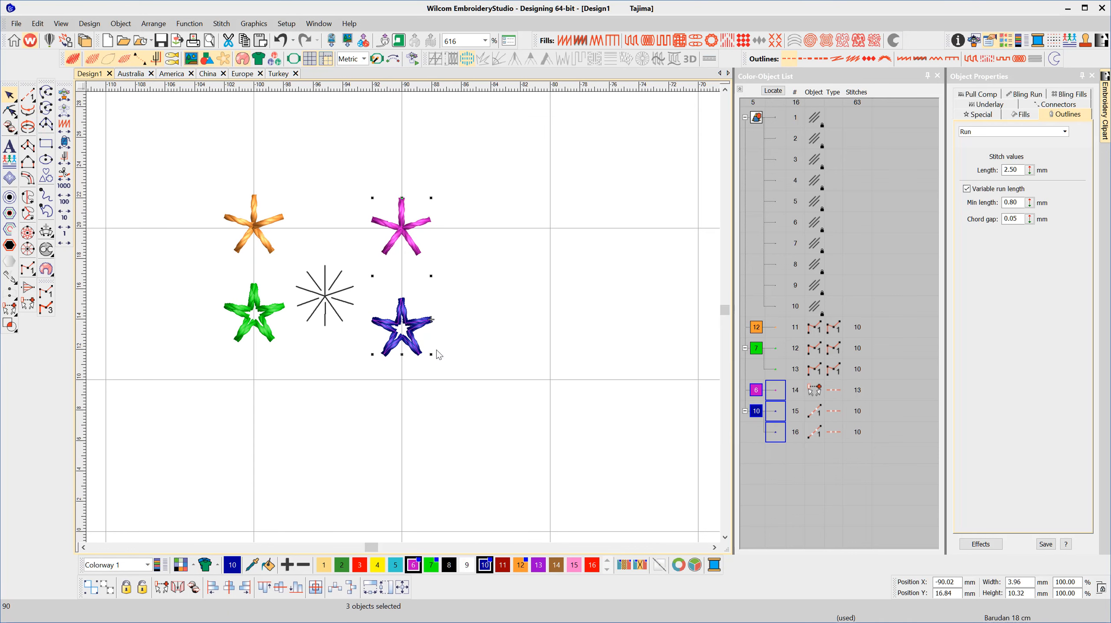
- Try enlarging the purple and blue stars together to about 13 mm wide by 33 mm high, with a 2 mm run length
{"action": "left_click_drag", "start_coordinate": [434, 354], "coordinate": [515, 434]}
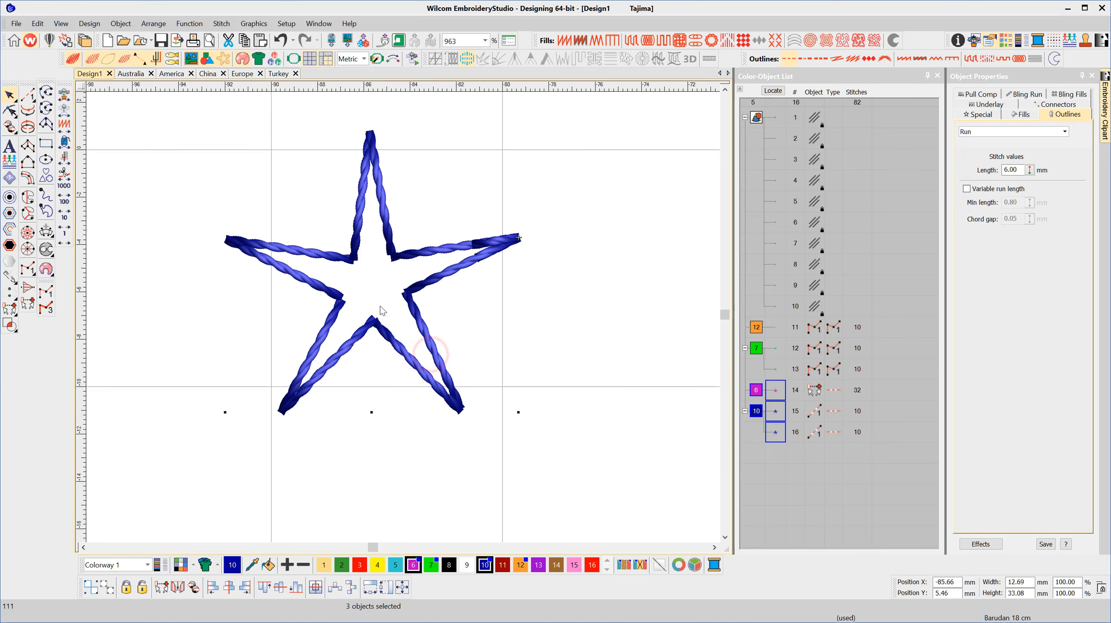
{"action": "scroll", "coordinate": [383, 310], "scroll_direction": "up", "scroll_amount": 1}
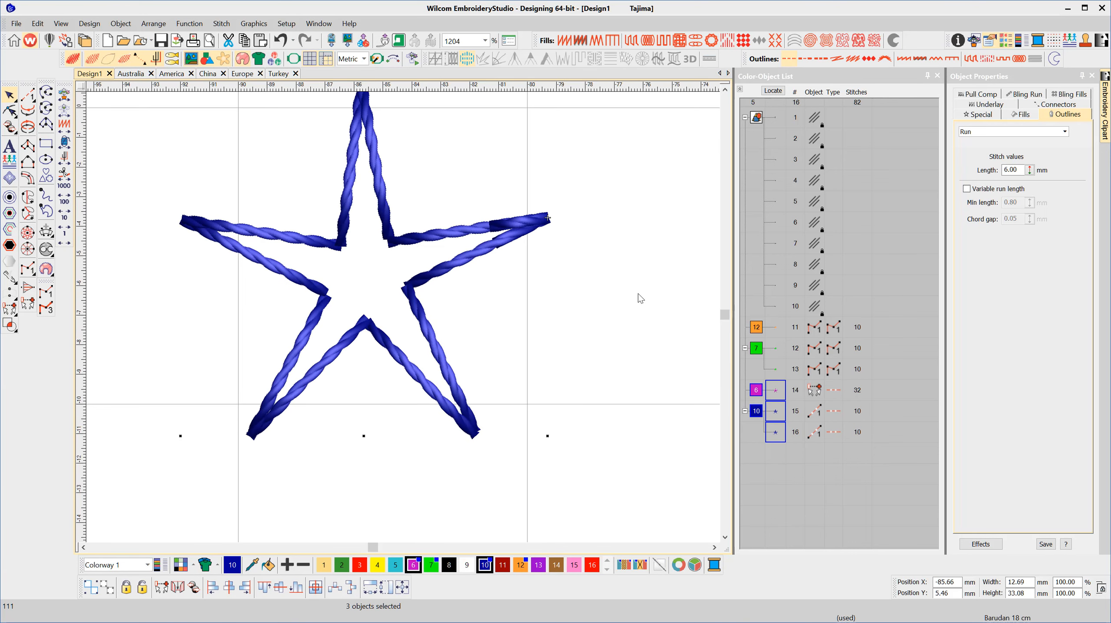
{"action": "double_click", "coordinate": [1020, 170]}
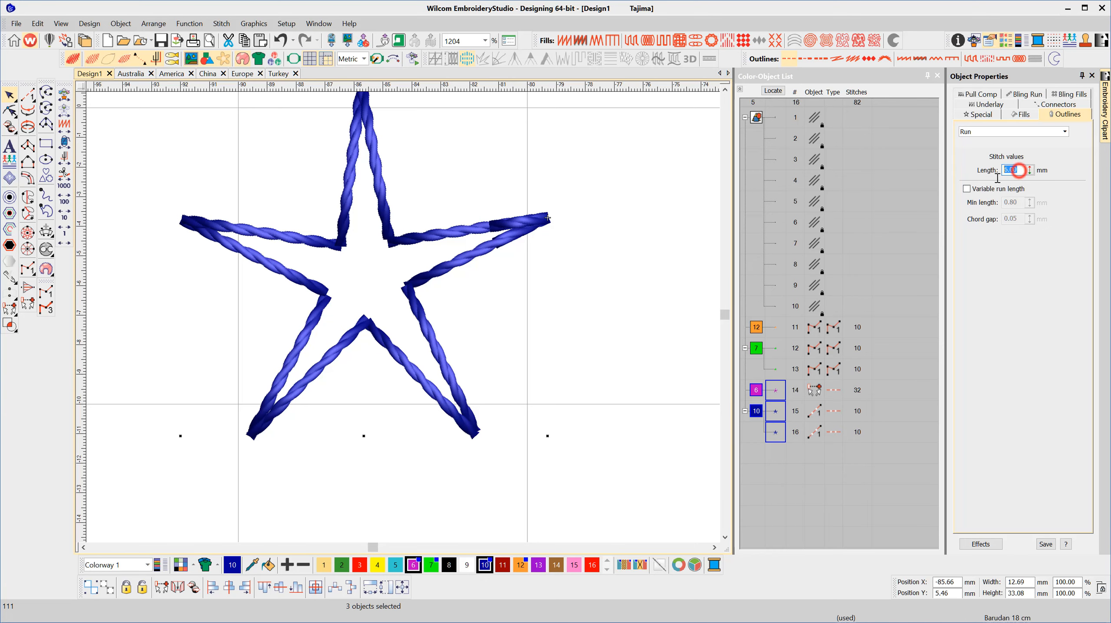
{"action": "type", "text": "2"}
{"action": "key", "text": "Return"}
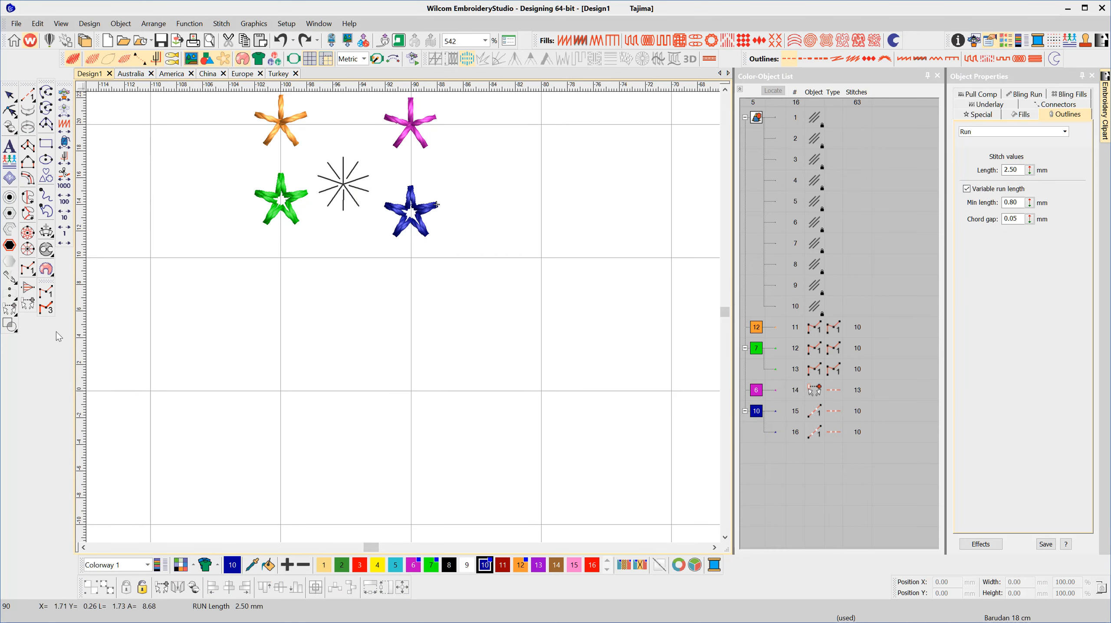
- Digitize a zigzag star about 2.4 mm across with the Star tool in red colour 3, in the empty area below the other stars
{"action": "left_click", "coordinate": [28, 233]}
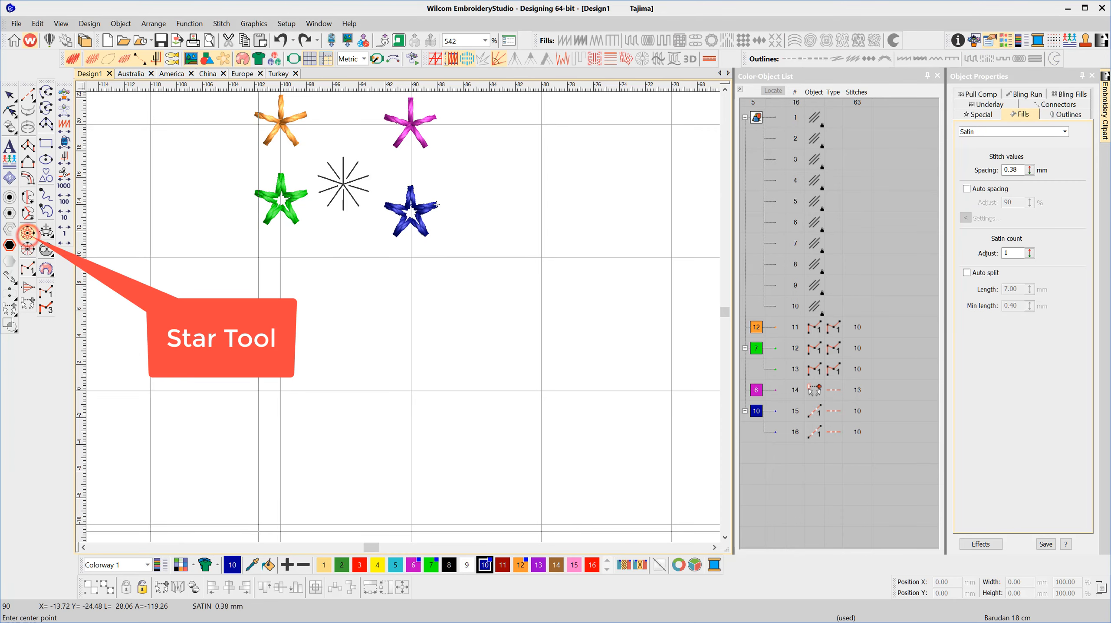
{"action": "left_click", "coordinate": [359, 566]}
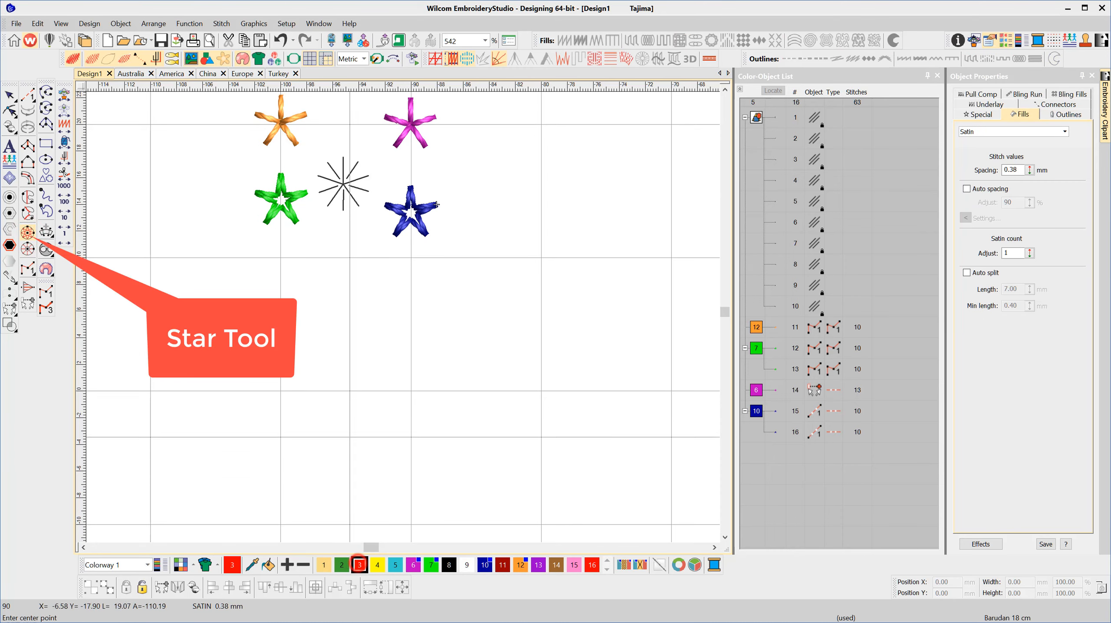
{"action": "scroll", "coordinate": [307, 356], "scroll_direction": "up", "scroll_amount": 4}
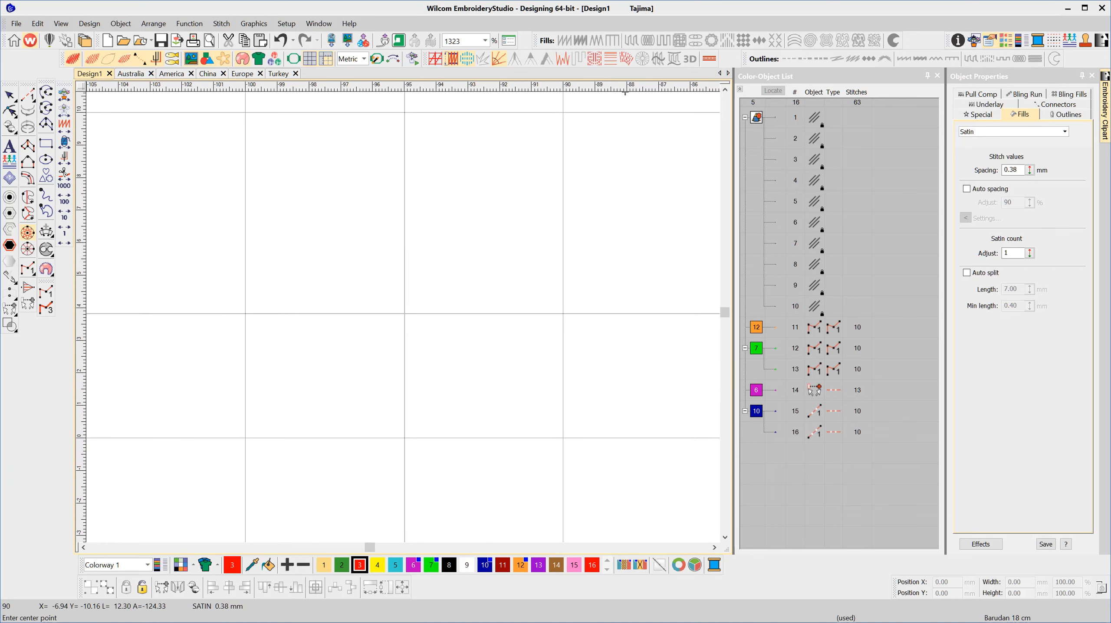
{"action": "left_click", "coordinate": [393, 297]}
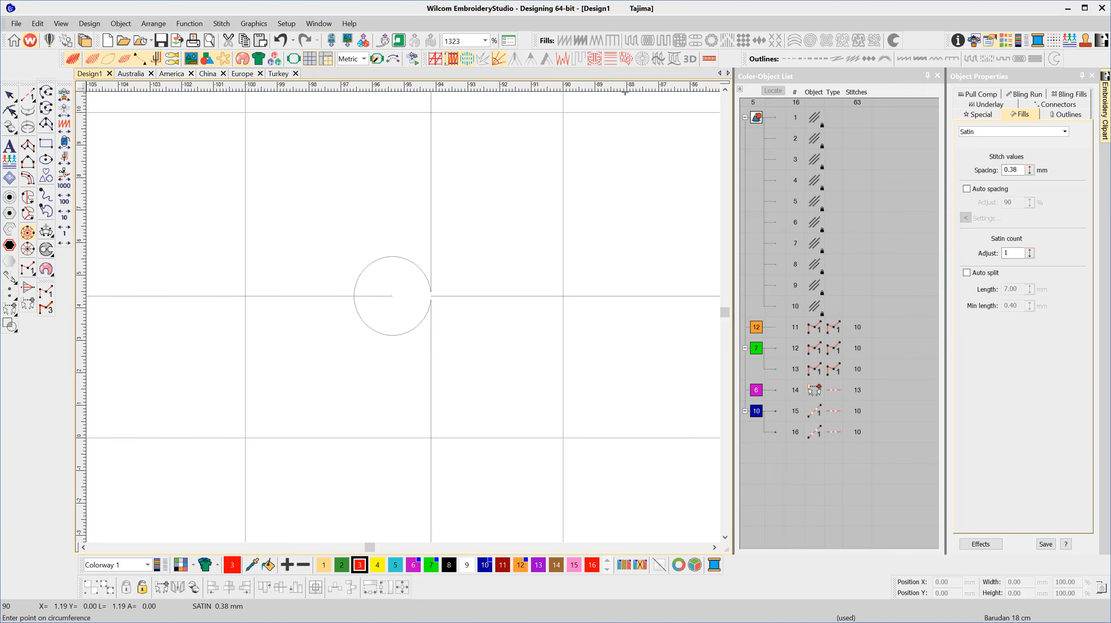
{"action": "left_click", "coordinate": [431, 297]}
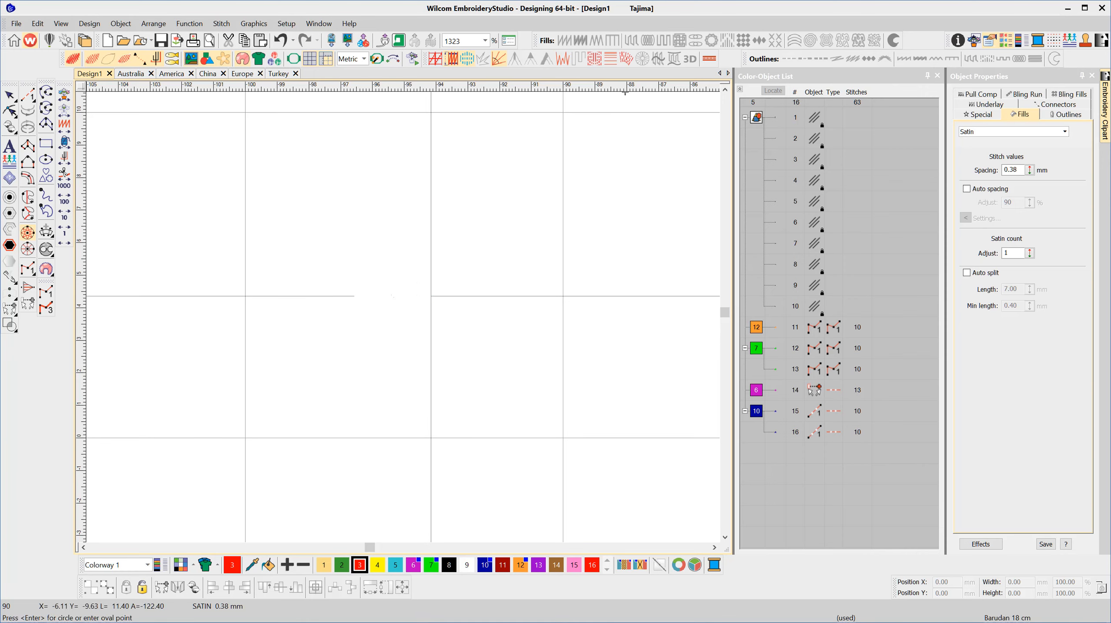
{"action": "key", "text": "Return"}
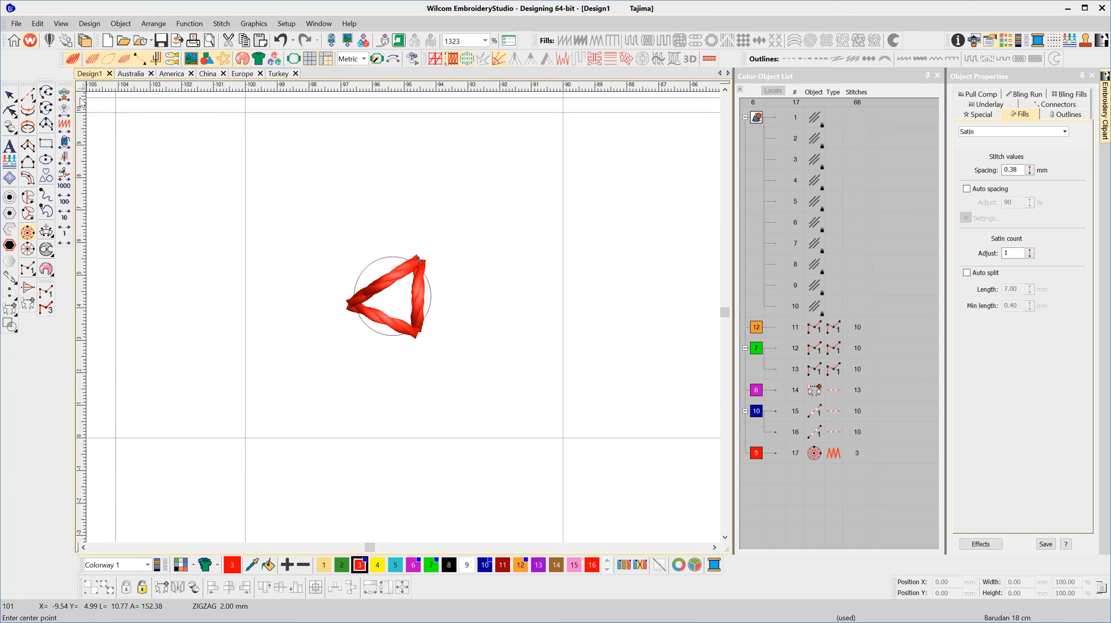
{"action": "left_click", "coordinate": [9, 102]}
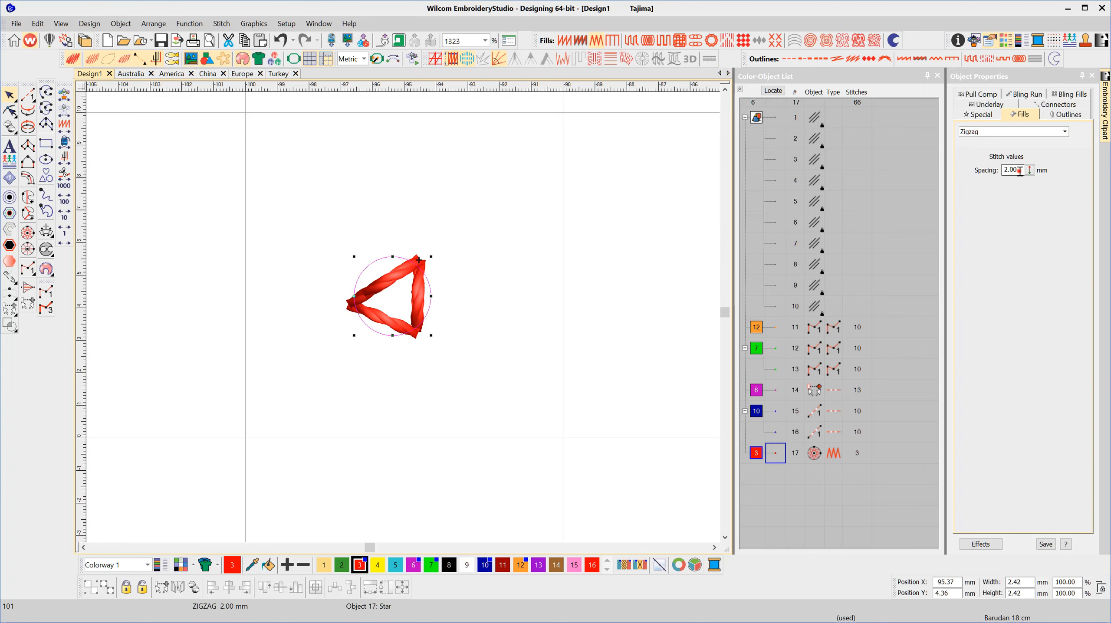
- Try zigzag spacings of 1.00 mm and 1.50 mm on the red star
{"action": "left_click_drag", "start_coordinate": [1020, 172], "coordinate": [1001, 172]}
{"action": "key", "text": "Return"}
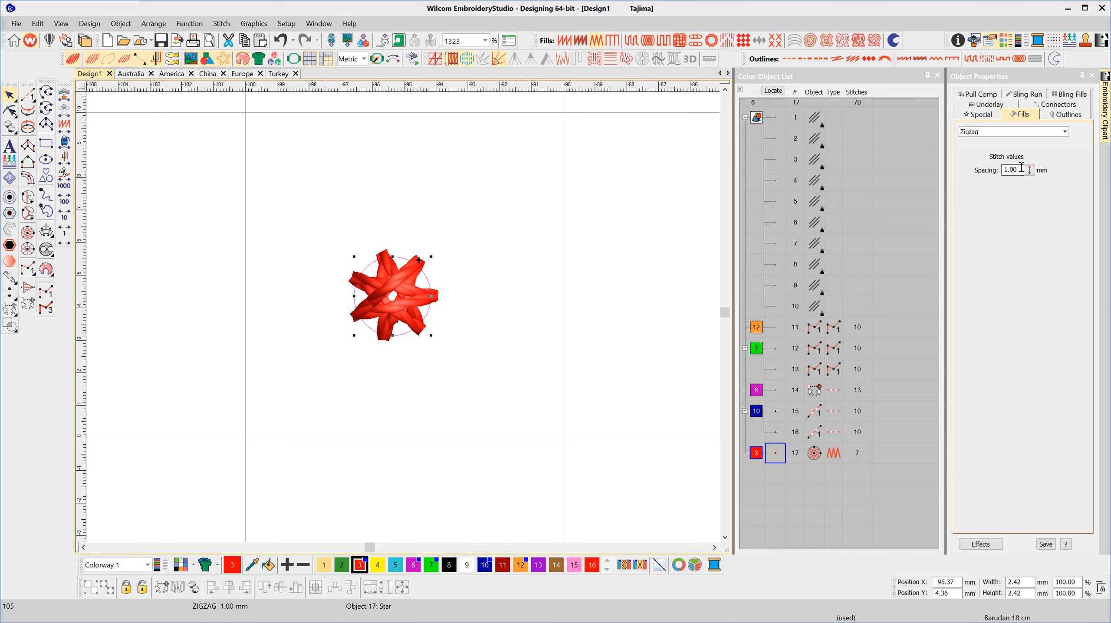
{"action": "left_click_drag", "start_coordinate": [1021, 170], "coordinate": [1002, 170]}
{"action": "type", "text": "1.5"}
{"action": "key", "text": "Return"}
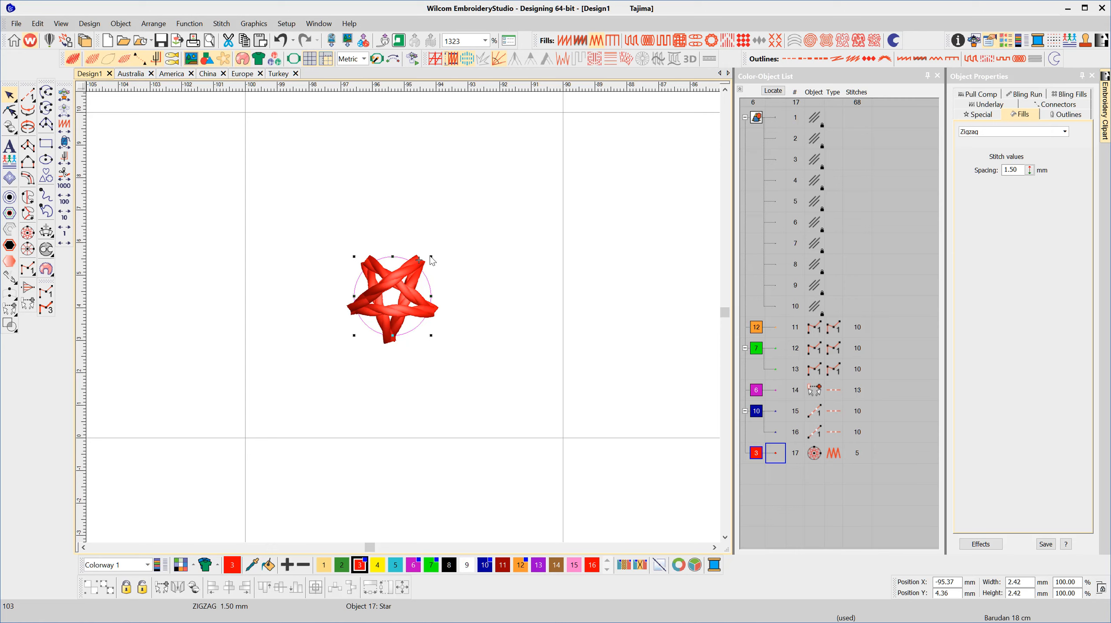
- Enlarge the red star to about 4.4 mm across and set its zigzag spacing to 2.5 mm
{"action": "left_click_drag", "start_coordinate": [431, 257], "coordinate": [445, 242]}
{"action": "left_click_drag", "start_coordinate": [506, 206], "coordinate": [506, 205]}
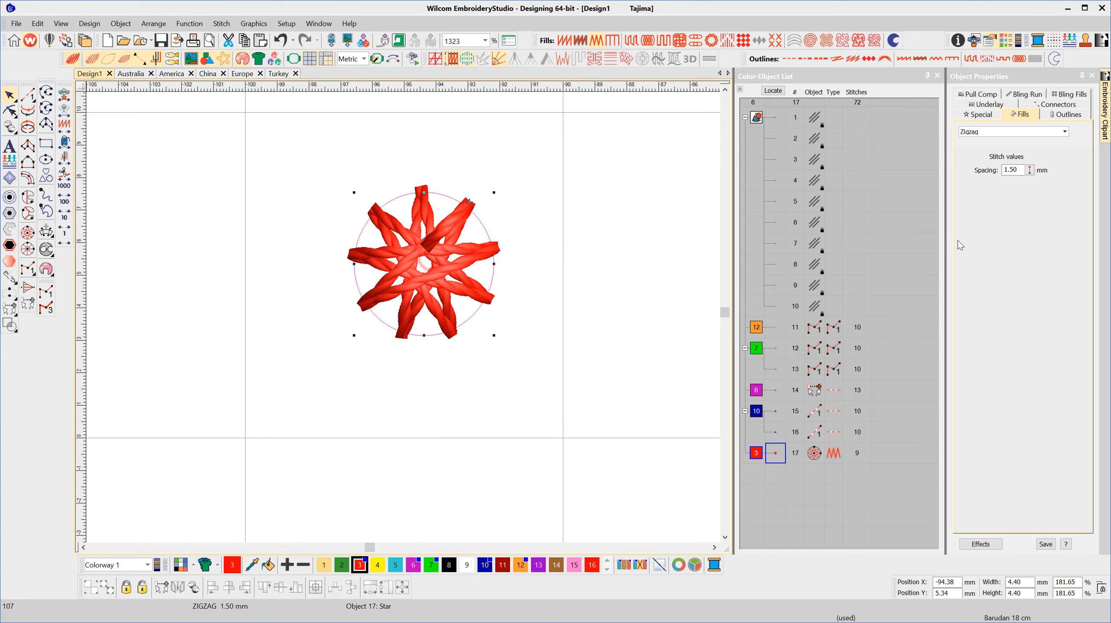
{"action": "double_click", "coordinate": [1017, 170]}
{"action": "type", "text": "2.5"}
{"action": "key", "text": "Return"}
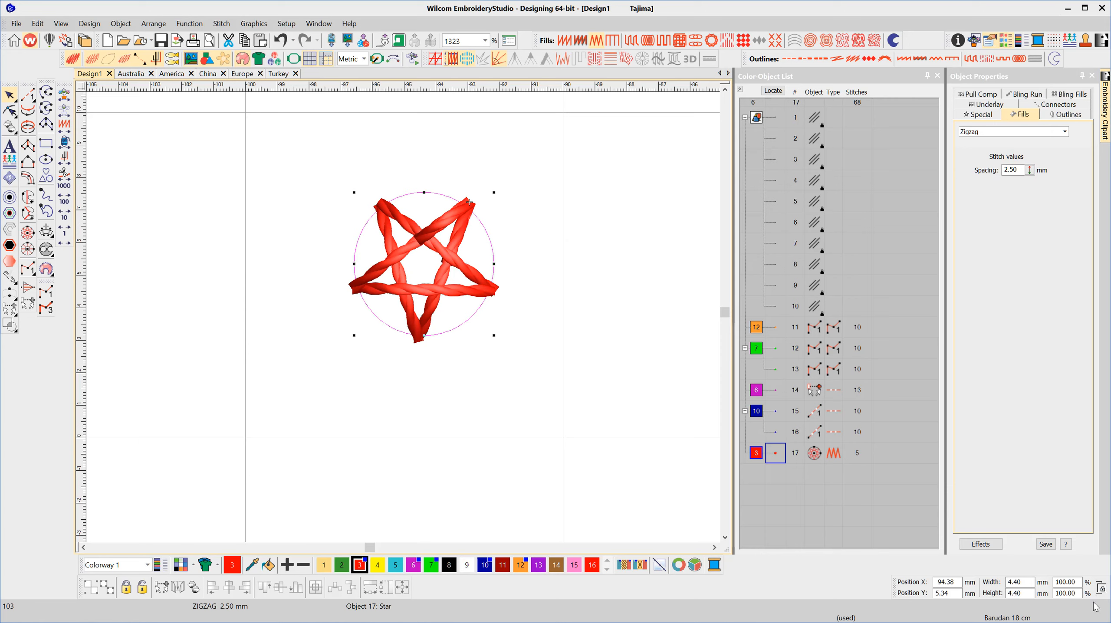
- Show the design as plain stitch lines and hide the object outlines
{"action": "key", "text": "t"}
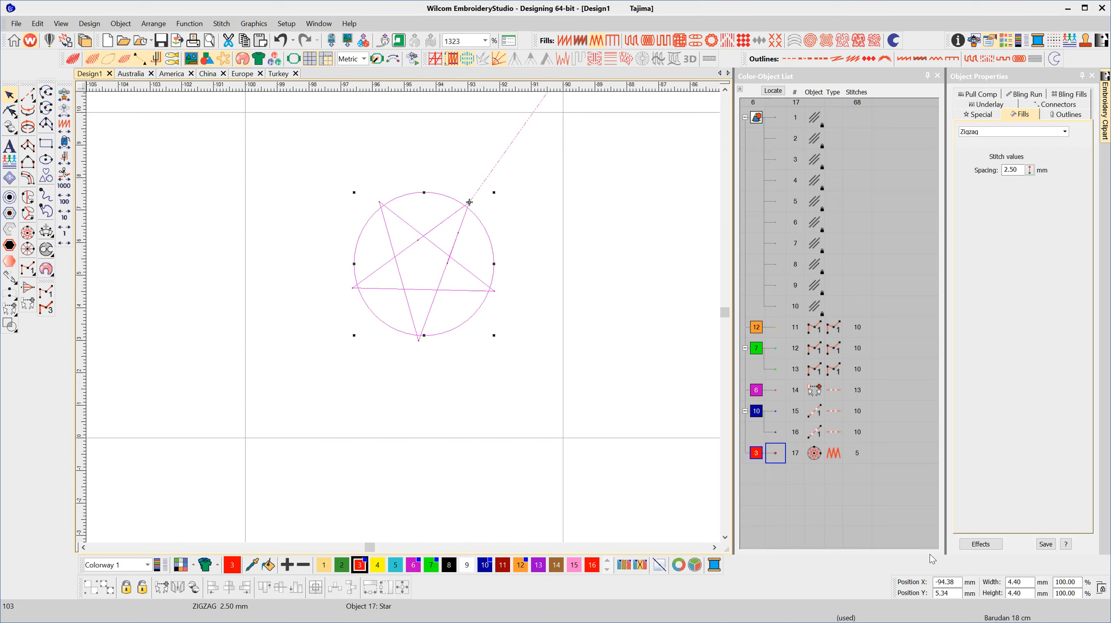
{"action": "key", "text": "l"}
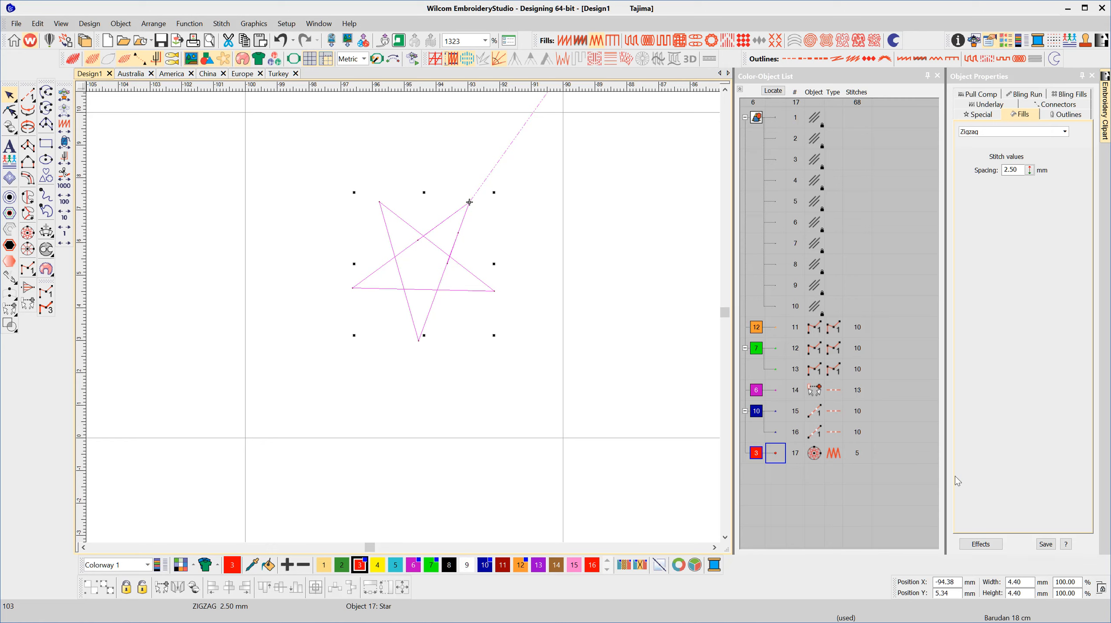
- Try a zigzag first underlay on the red star, and turn the underlay off again
{"action": "right_click", "coordinate": [438, 59]}
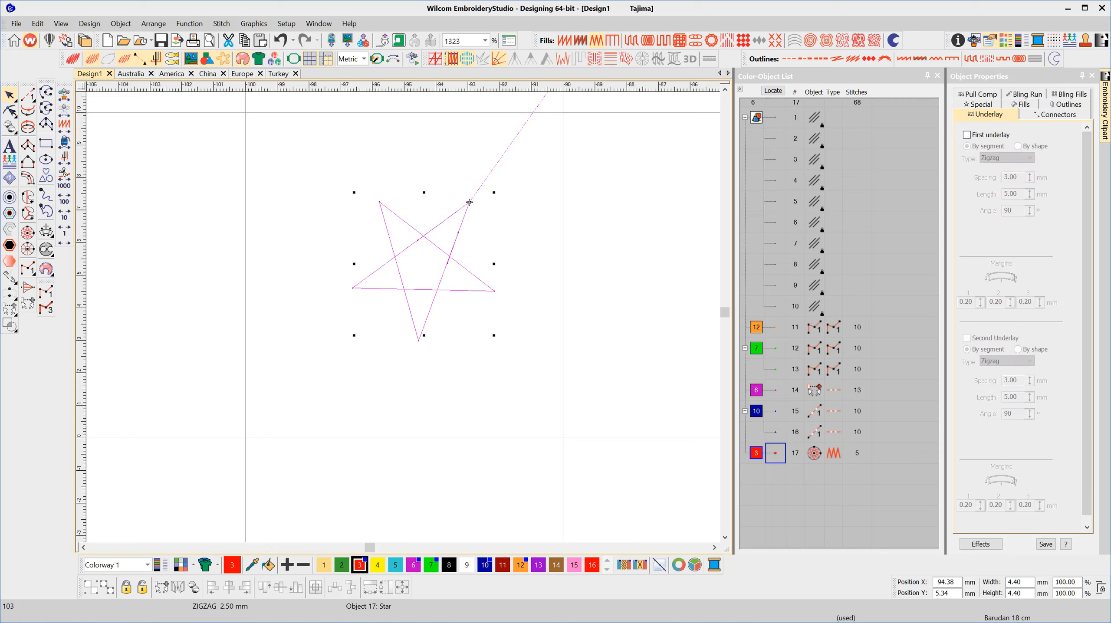
{"action": "left_click", "coordinate": [435, 58]}
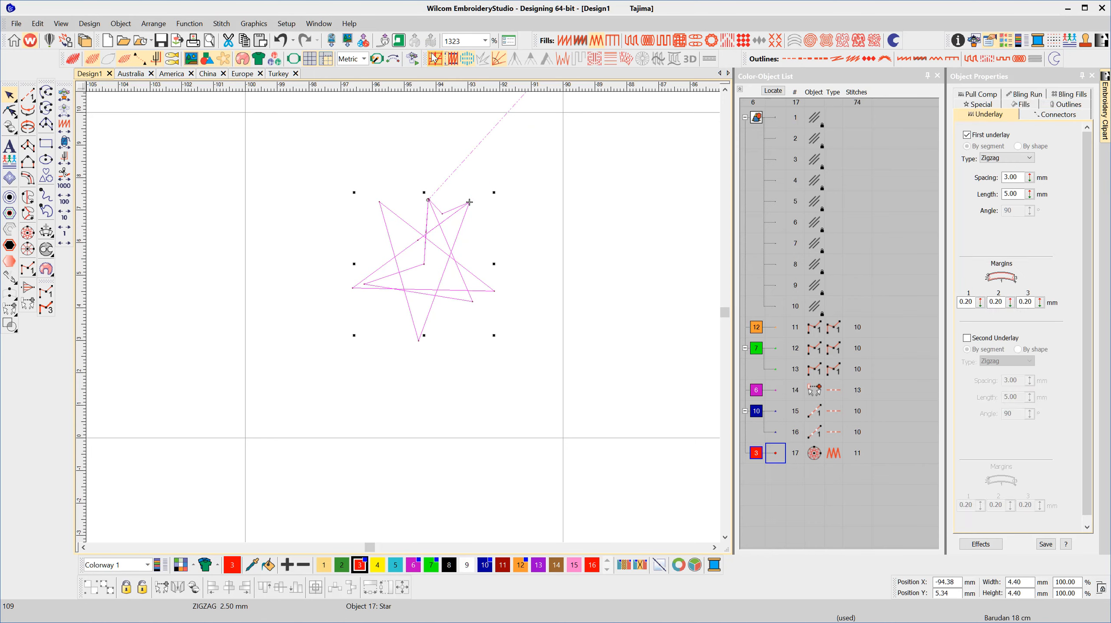
{"action": "left_click", "coordinate": [435, 58]}
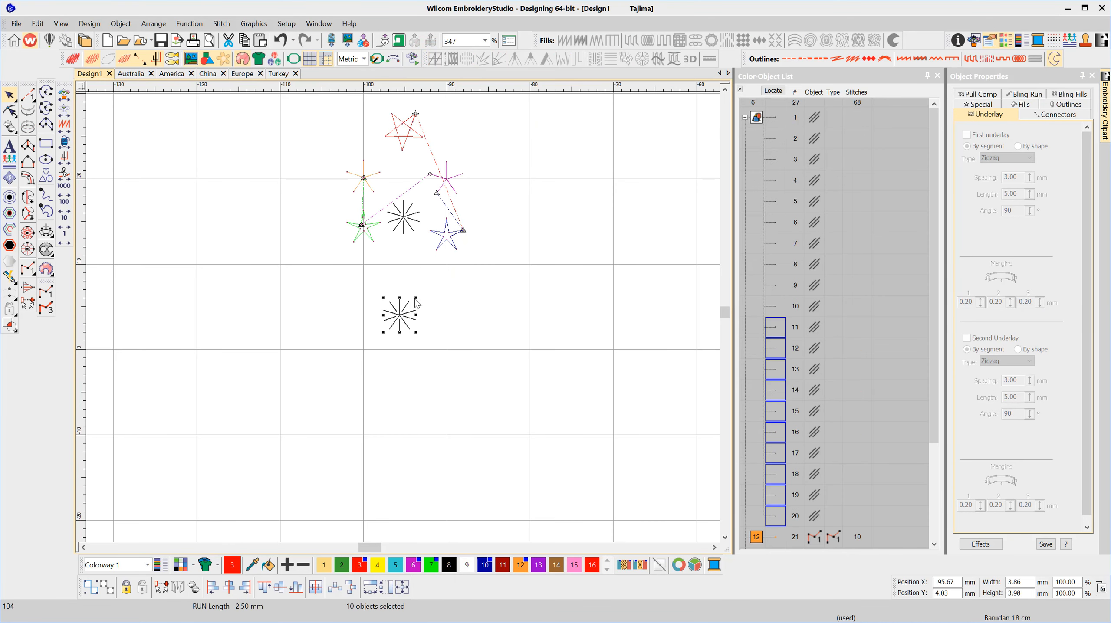
- Enlarge the copied spoke guide to about 9.3 mm wide by 9.7 mm high and deselect it
{"action": "left_click_drag", "start_coordinate": [415, 299], "coordinate": [440, 276]}
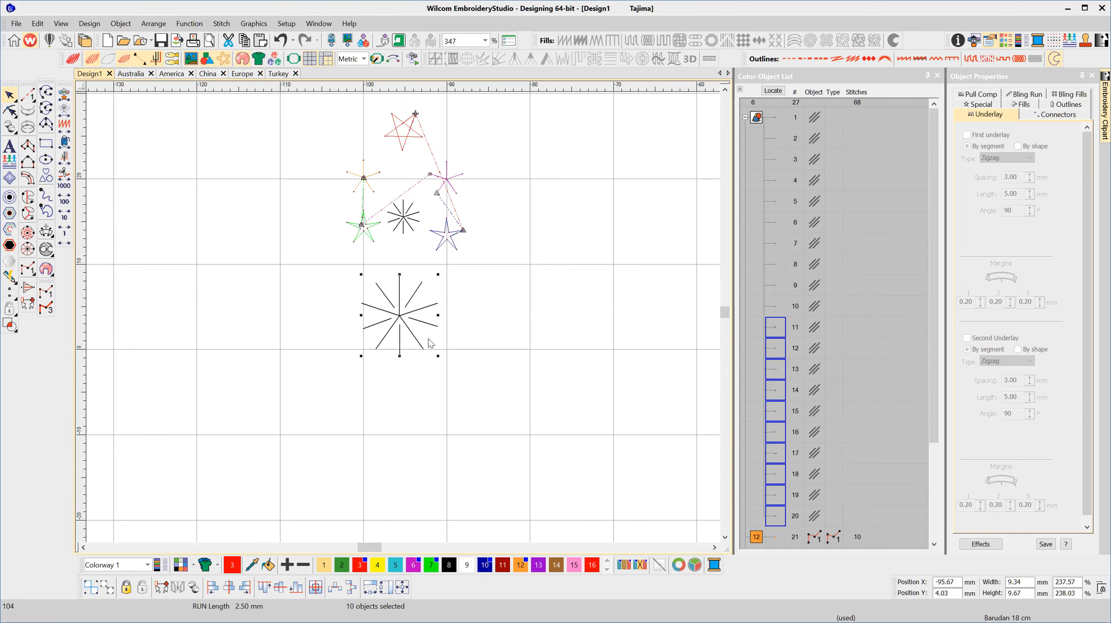
{"action": "left_click", "coordinate": [446, 465]}
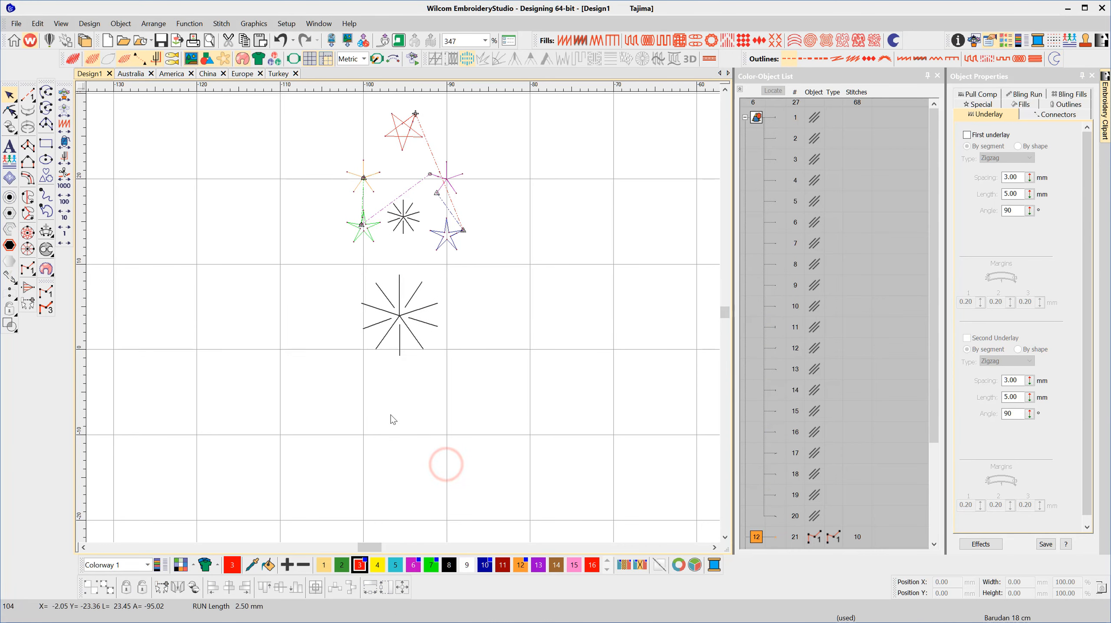
- Draw two concentric vector circles at the enlarged guide's centre, one about midway along the long spokes and one inside the short spokes' inner ends
{"action": "scroll", "coordinate": [404, 279], "scroll_direction": "up", "scroll_amount": 3}
{"action": "left_click", "coordinate": [46, 159]}
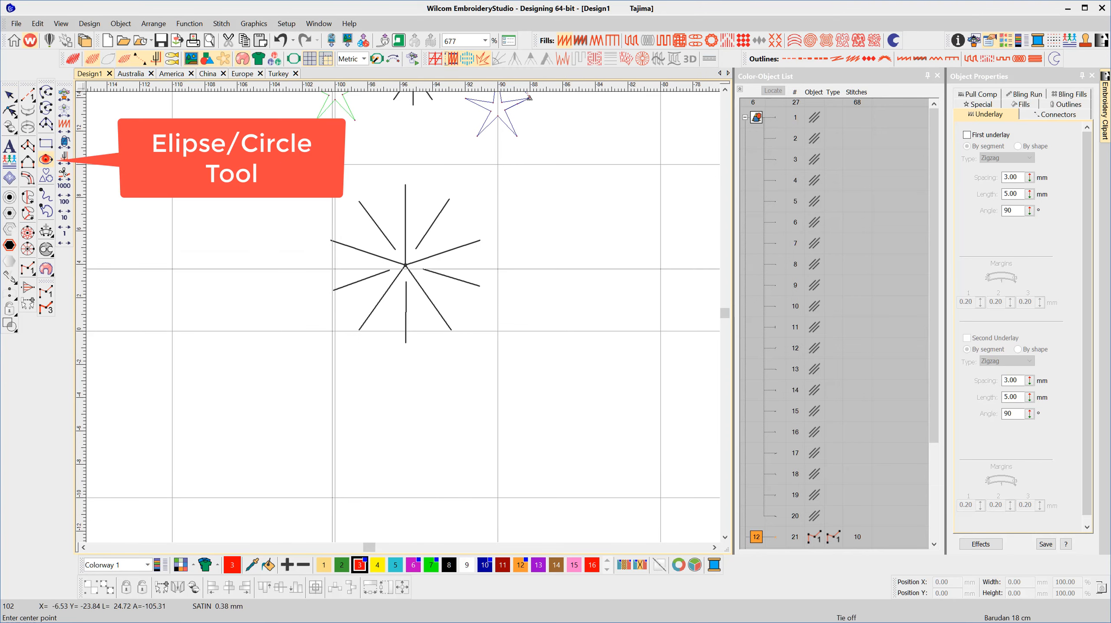
{"action": "left_click", "coordinate": [405, 265]}
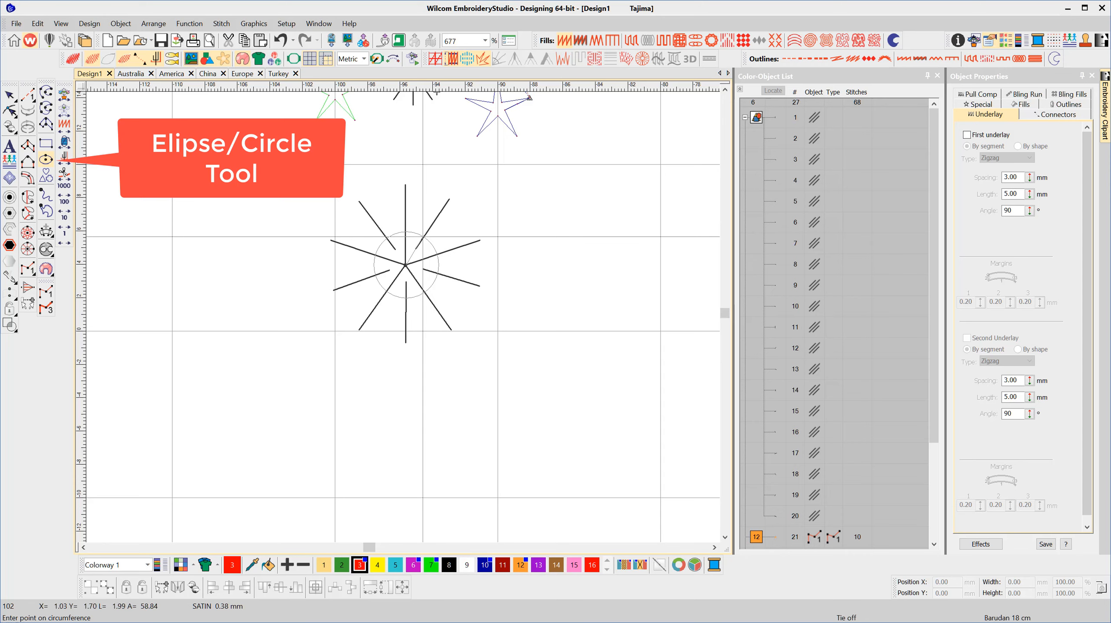
{"action": "left_click", "coordinate": [423, 236]}
{"action": "key", "text": "Return"}
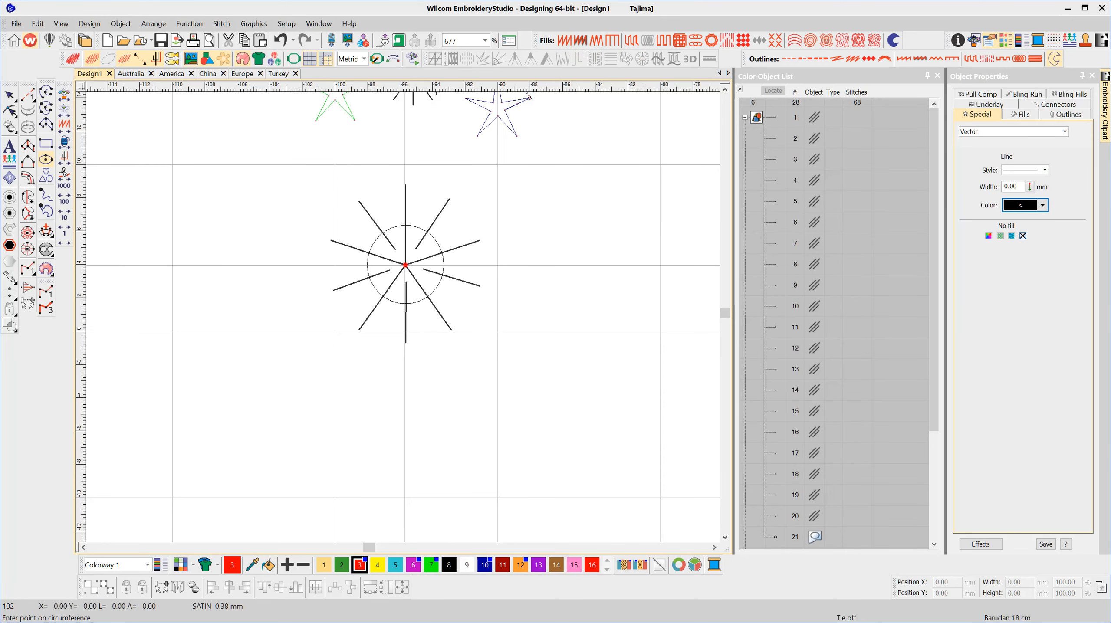
{"action": "left_click", "coordinate": [406, 265]}
{"action": "left_click", "coordinate": [414, 255]}
{"action": "key", "text": "Return"}
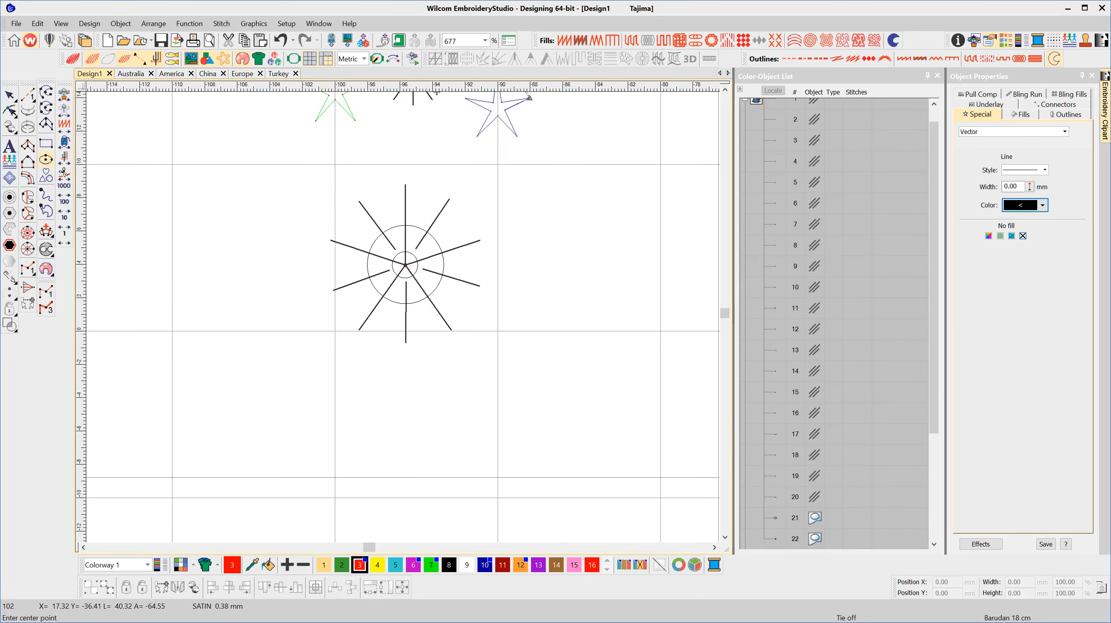
- Digitize a yellow satin Column A star point along the upper long spoke, about 3 mm wide by 4.4 mm high, tapering toward the inner circle
{"action": "left_click", "coordinate": [27, 146]}
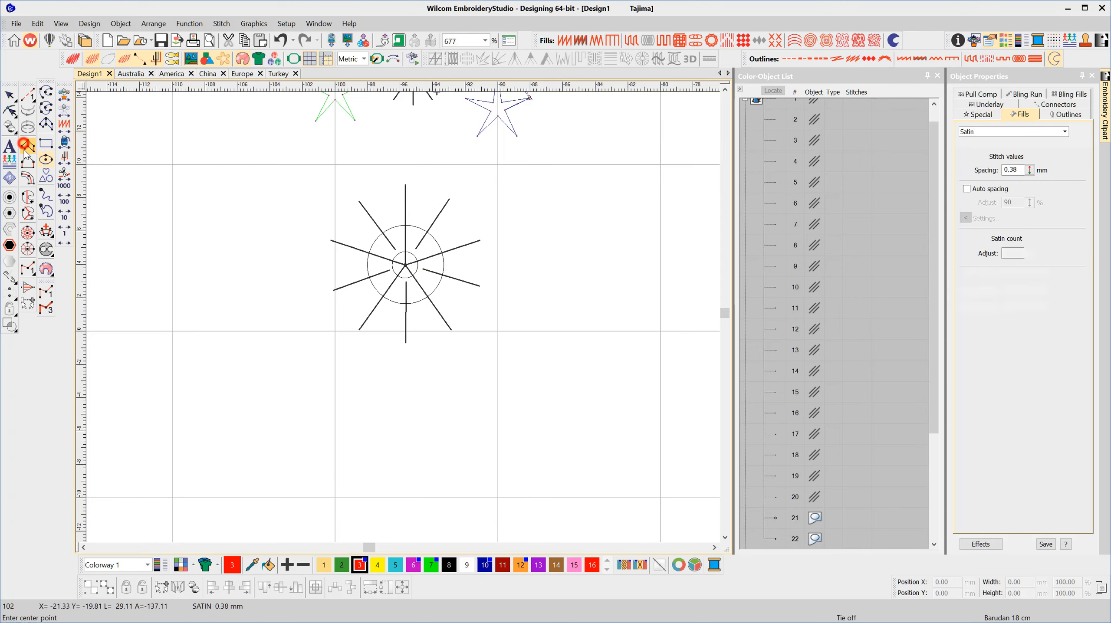
{"action": "left_click", "coordinate": [378, 565]}
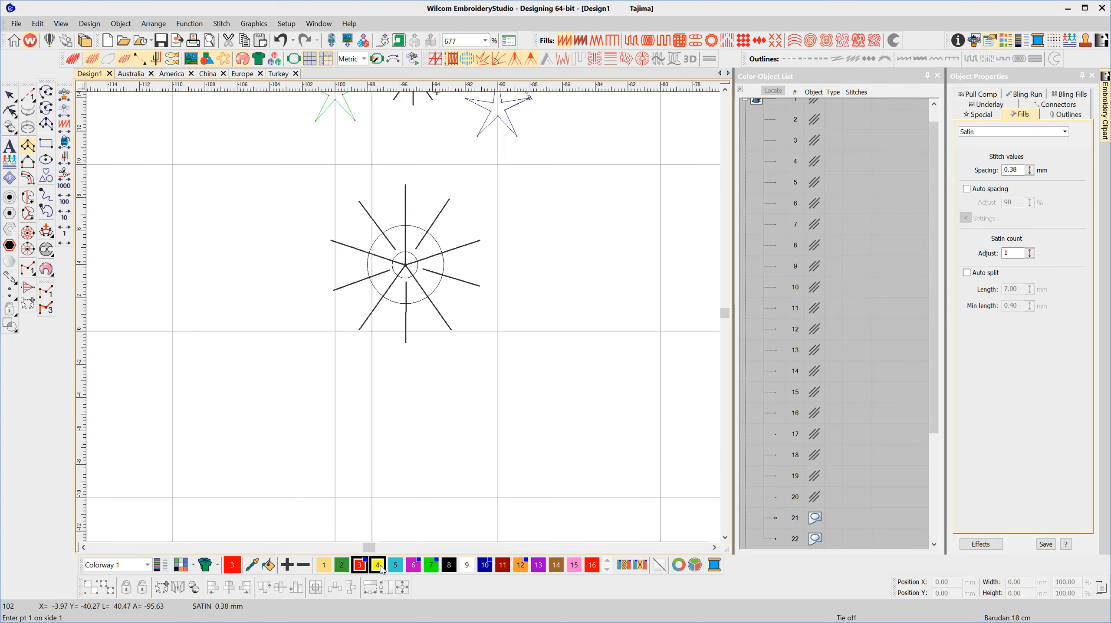
{"action": "scroll", "coordinate": [395, 238], "scroll_direction": "up", "scroll_amount": 1}
{"action": "scroll", "coordinate": [413, 310], "scroll_direction": "up", "scroll_amount": 2}
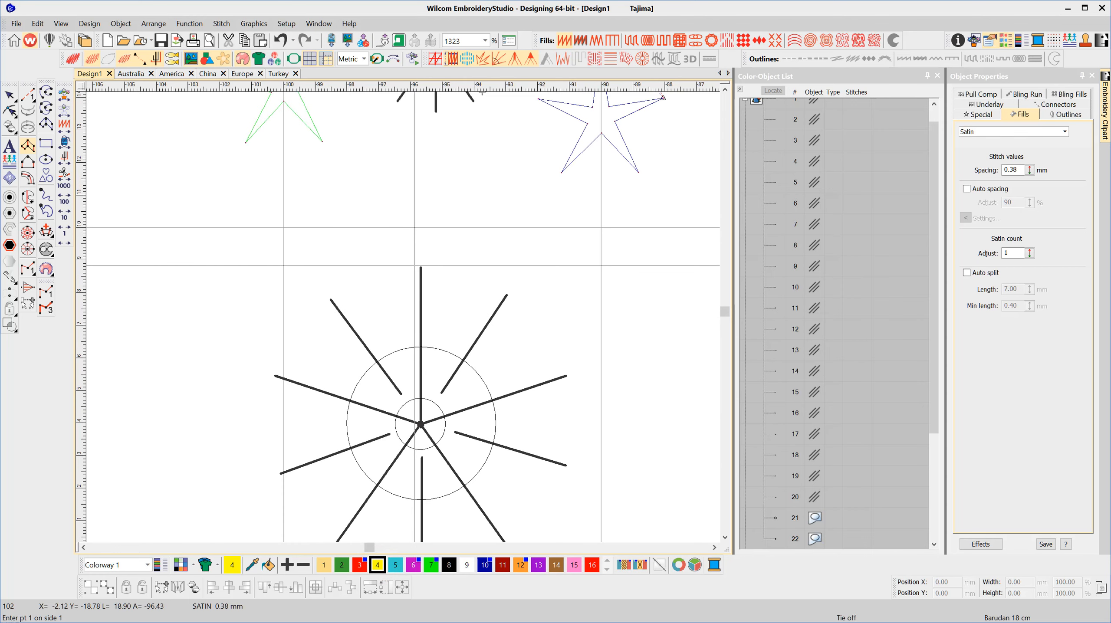
{"action": "left_click", "coordinate": [416, 265]}
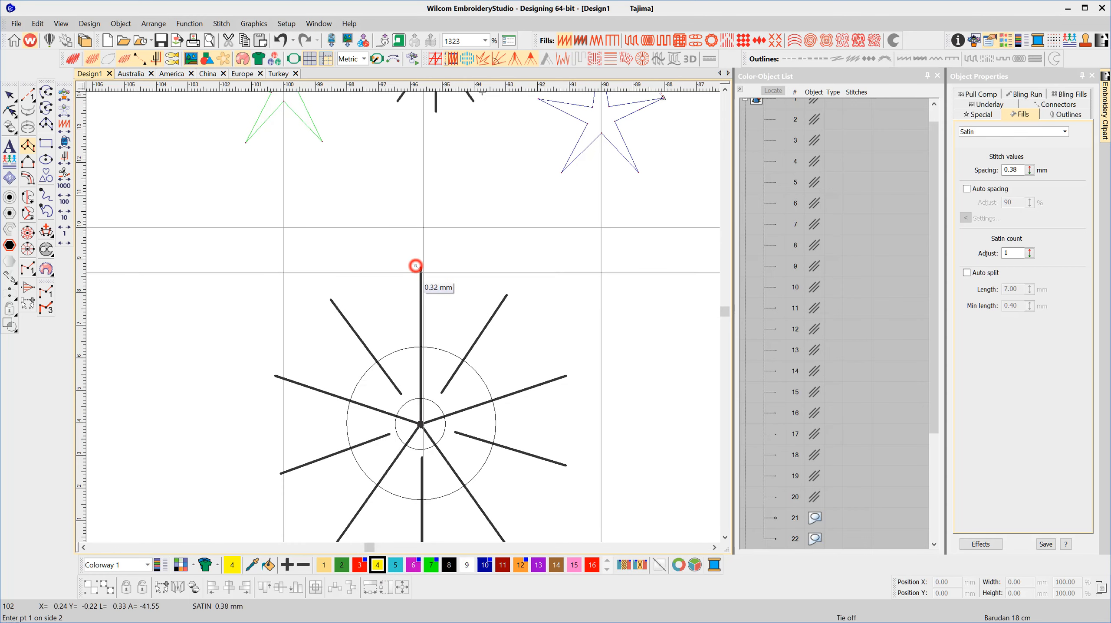
{"action": "left_click", "coordinate": [428, 274]}
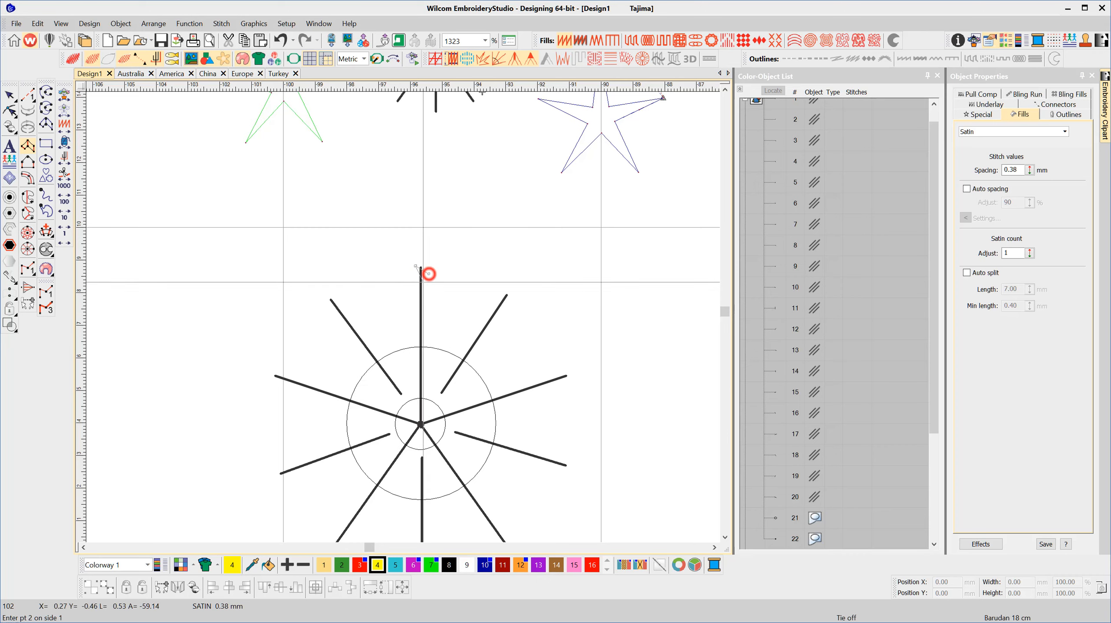
{"action": "left_click", "coordinate": [373, 370]}
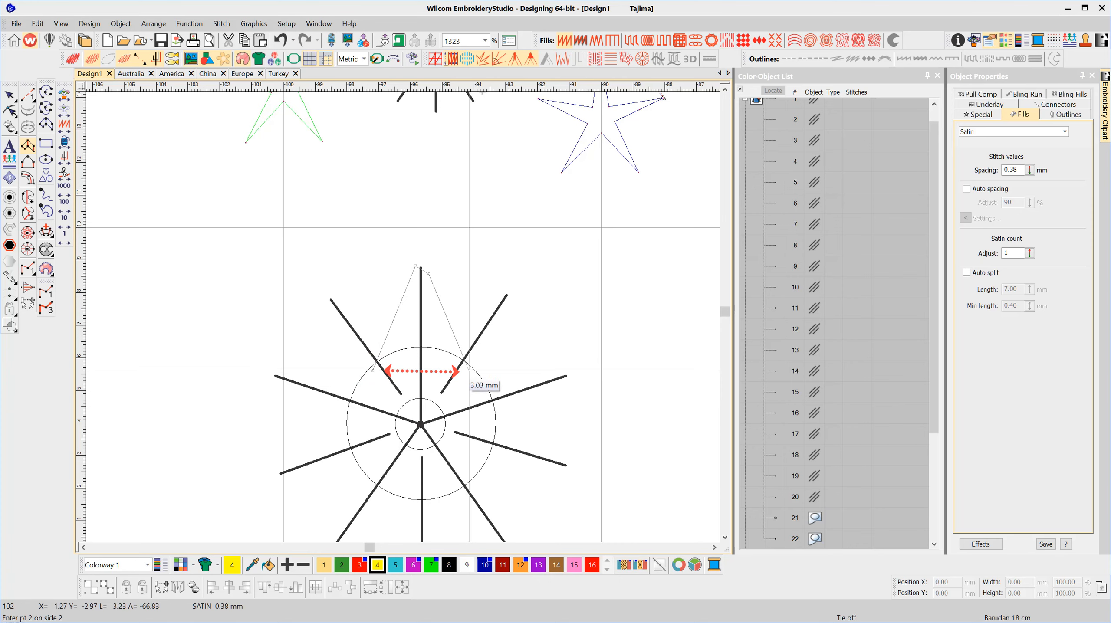
{"action": "left_click", "coordinate": [469, 371]}
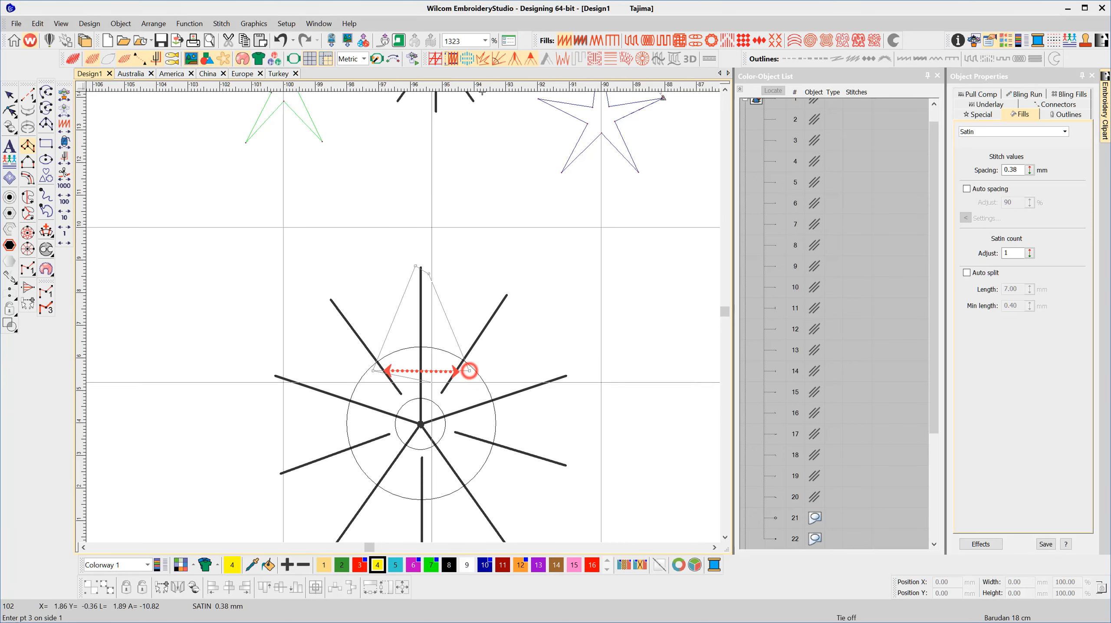
{"action": "left_click", "coordinate": [412, 409]}
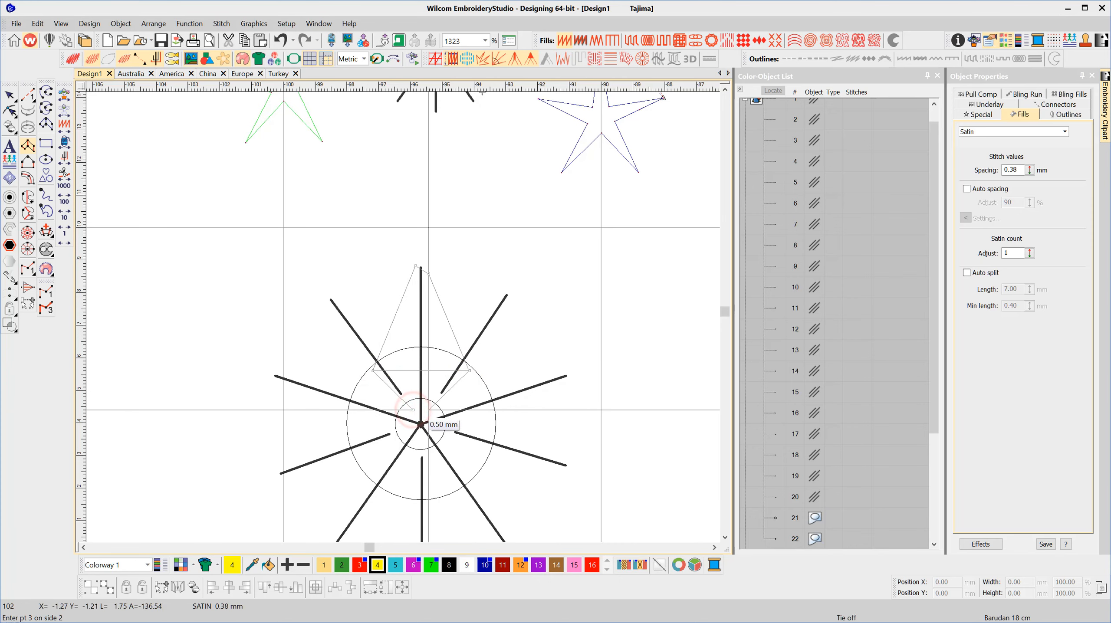
{"action": "left_click", "coordinate": [429, 410]}
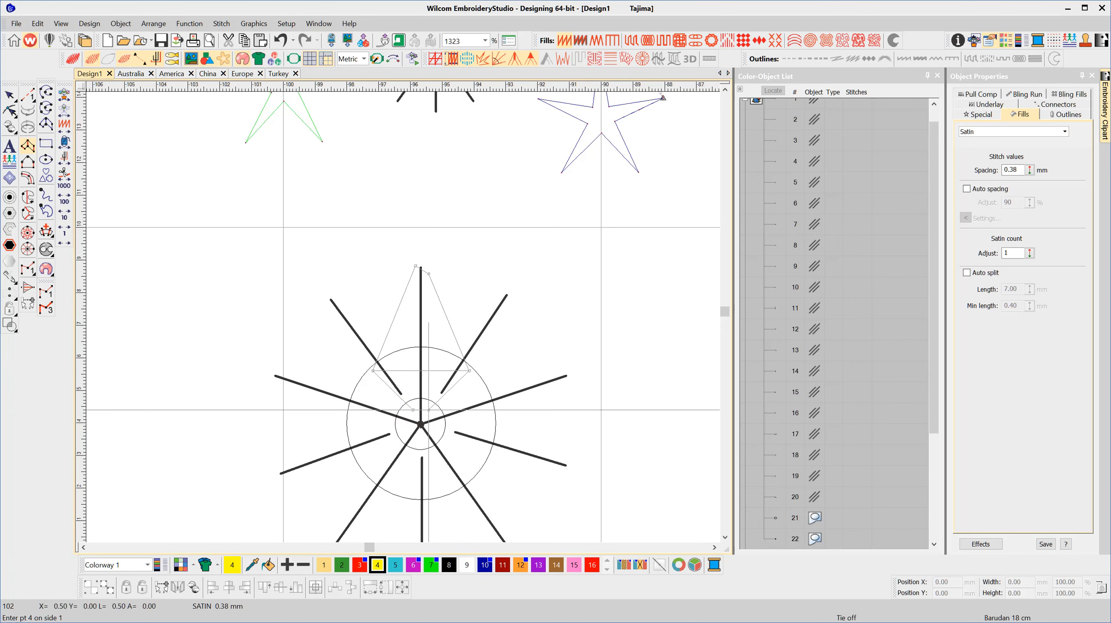
{"action": "key", "text": "Return"}
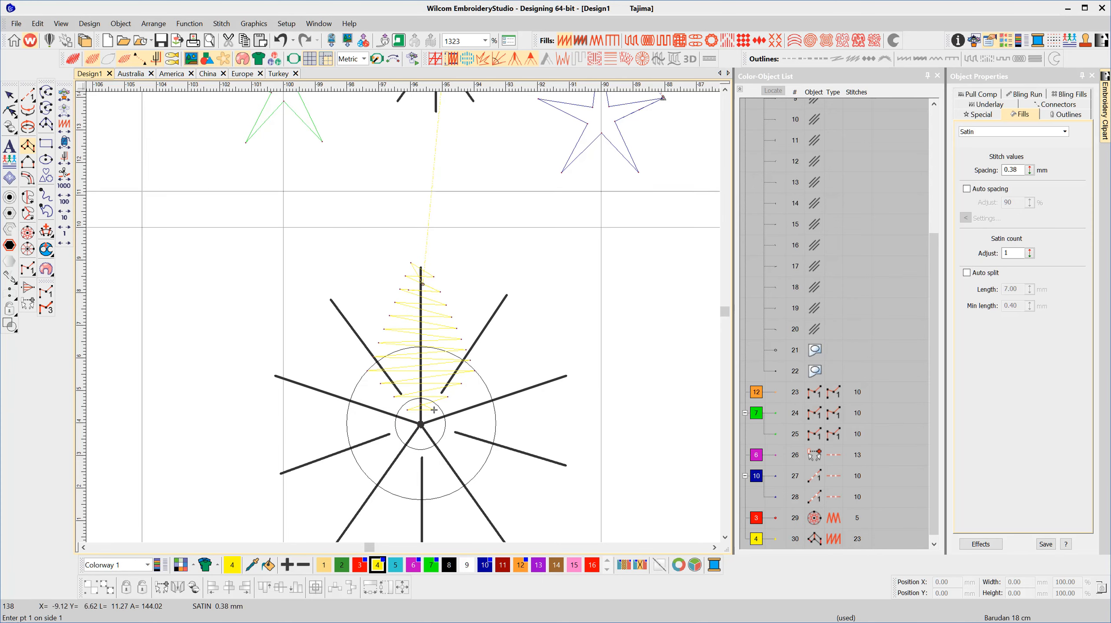
- Recolour the satin point to green colour 2 and rotate a duplicate about the guide's centre onto the upper-right long spoke
{"action": "left_click", "coordinate": [9, 97]}
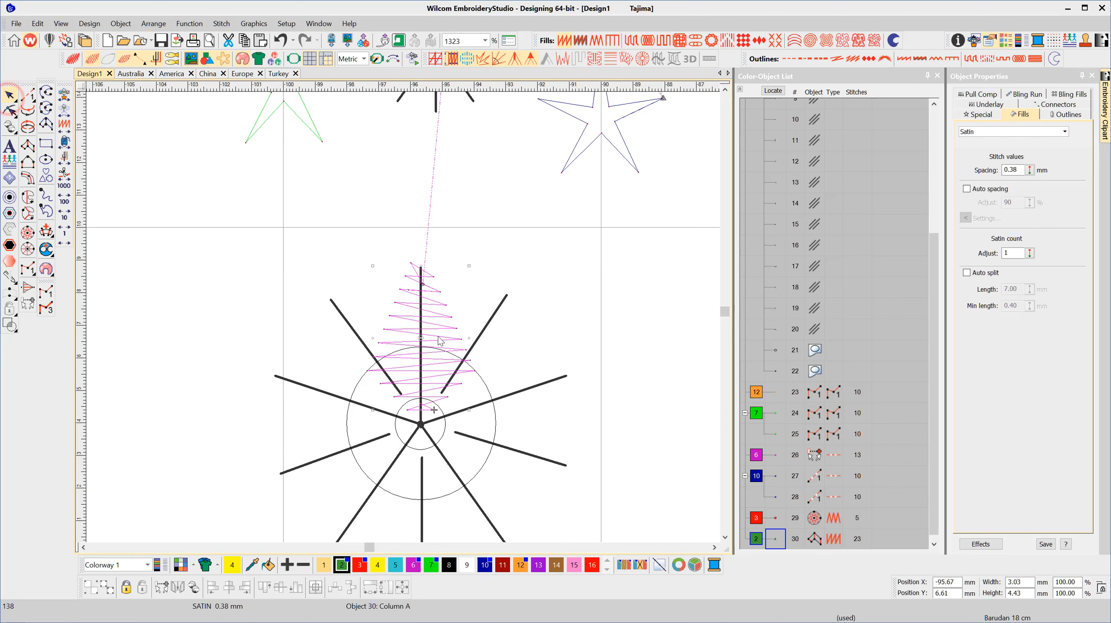
{"action": "key", "text": "ctrl+d"}
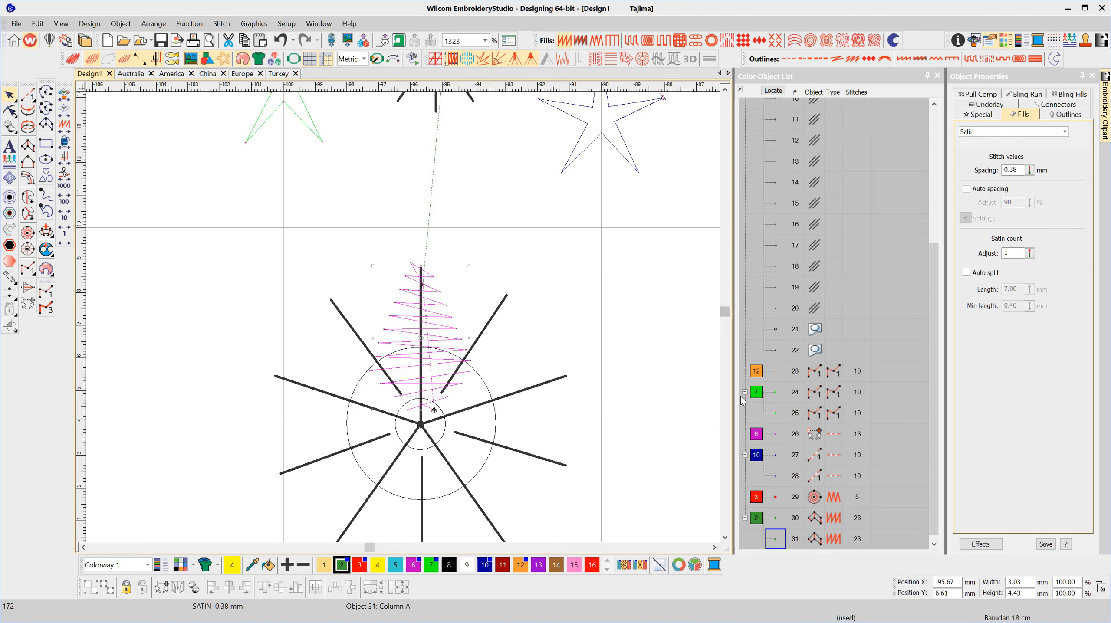
{"action": "left_click_drag", "start_coordinate": [930, 447], "coordinate": [930, 451]}
{"action": "key", "text": "1"}
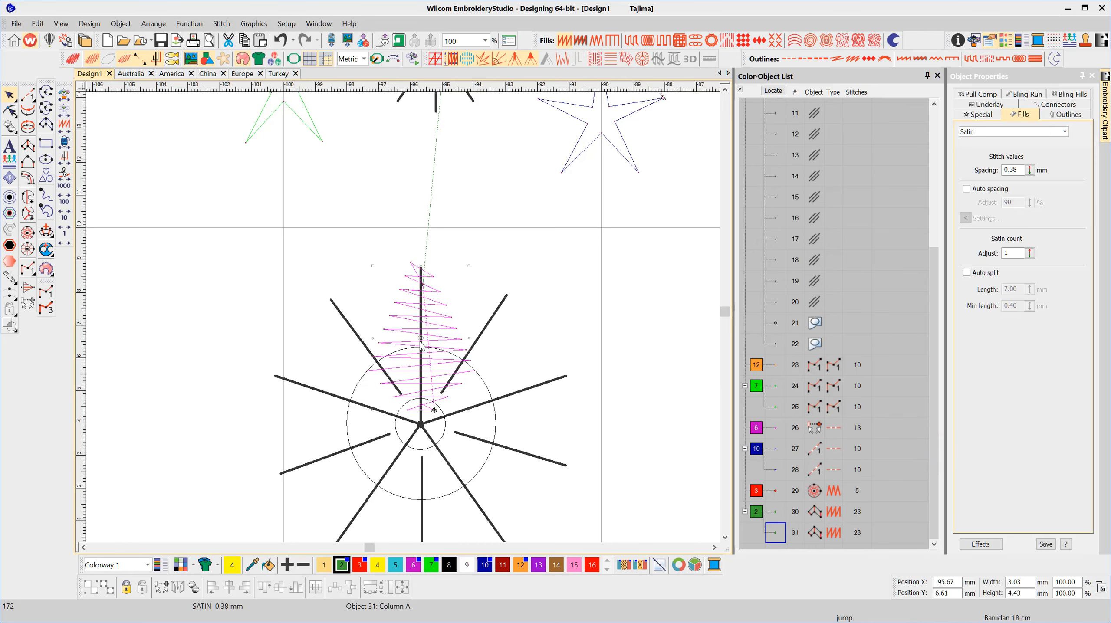
{"action": "left_click_drag", "start_coordinate": [422, 339], "coordinate": [419, 425]}
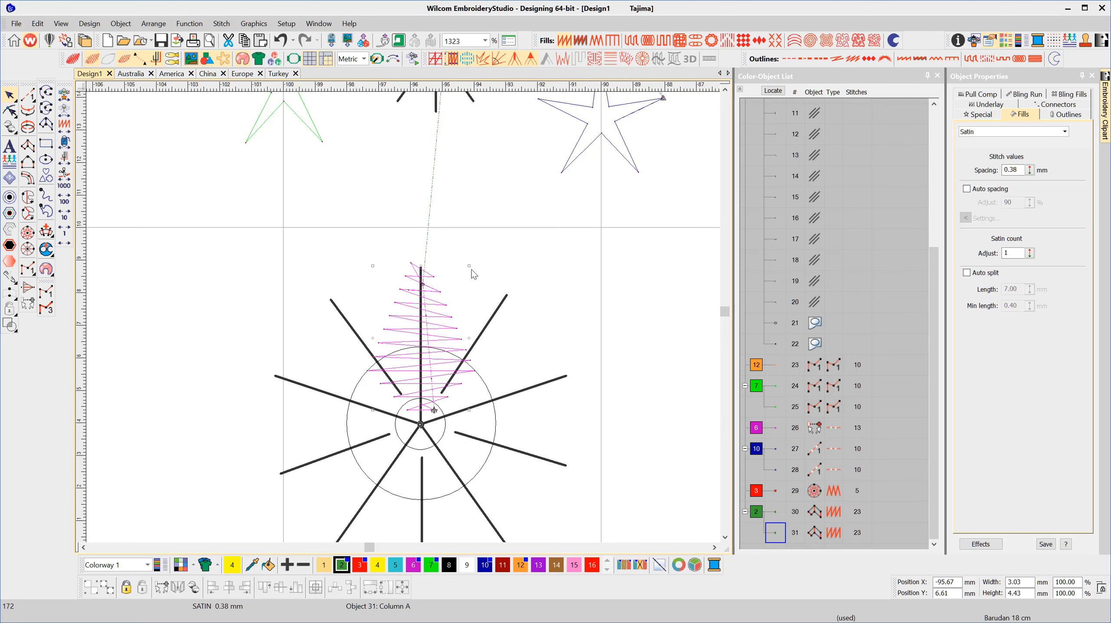
{"action": "mouse_move", "coordinate": [470, 265]}
{"action": "left_mouse_down"}
{"action": "mouse_move", "coordinate": [526, 353]}
{"action": "mouse_move", "coordinate": [545, 421]}
{"action": "left_mouse_up"}
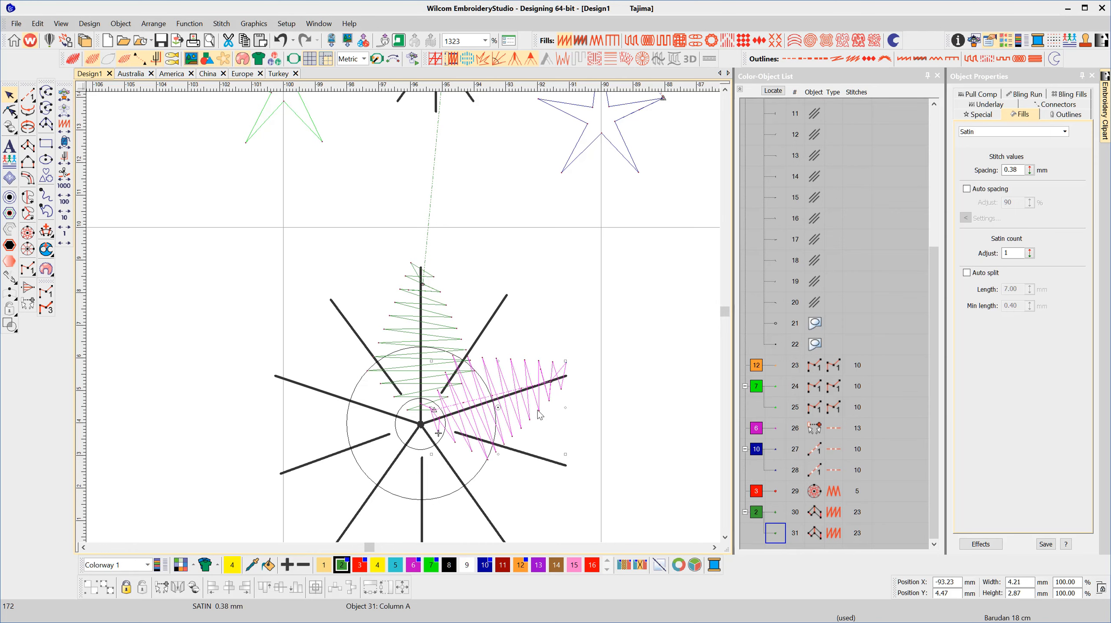
- Make two more green copies, rotating each about the guide's centre, one onto the lower-right long spoke and one onto the lower-left
{"action": "key", "text": "ctrl+d"}
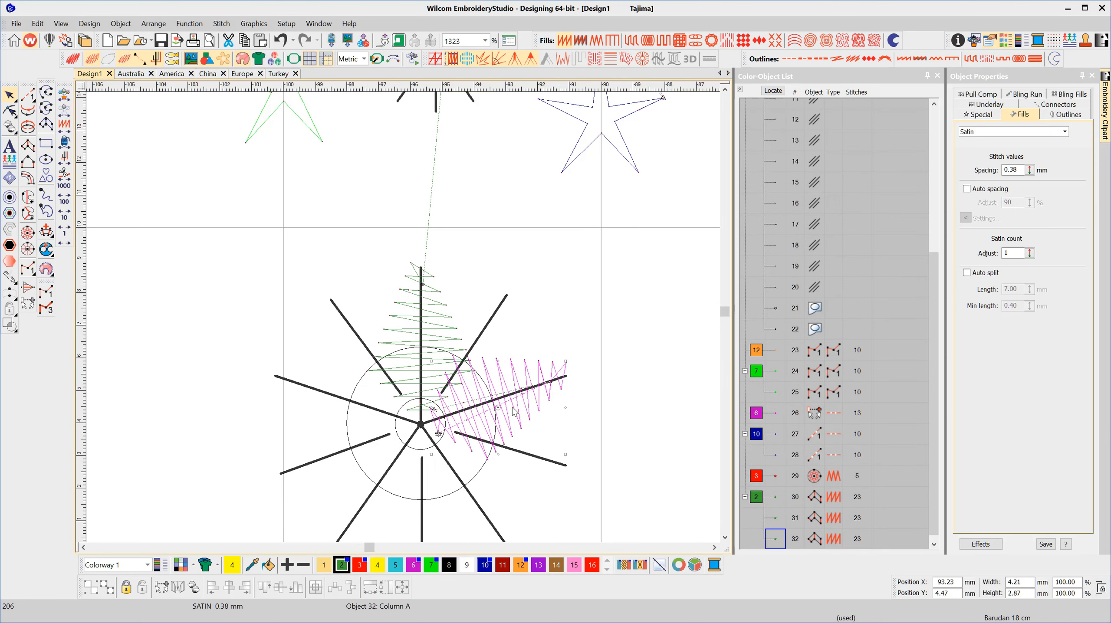
{"action": "left_click_drag", "start_coordinate": [497, 407], "coordinate": [423, 423]}
{"action": "left_click_drag", "start_coordinate": [565, 454], "coordinate": [390, 449]}
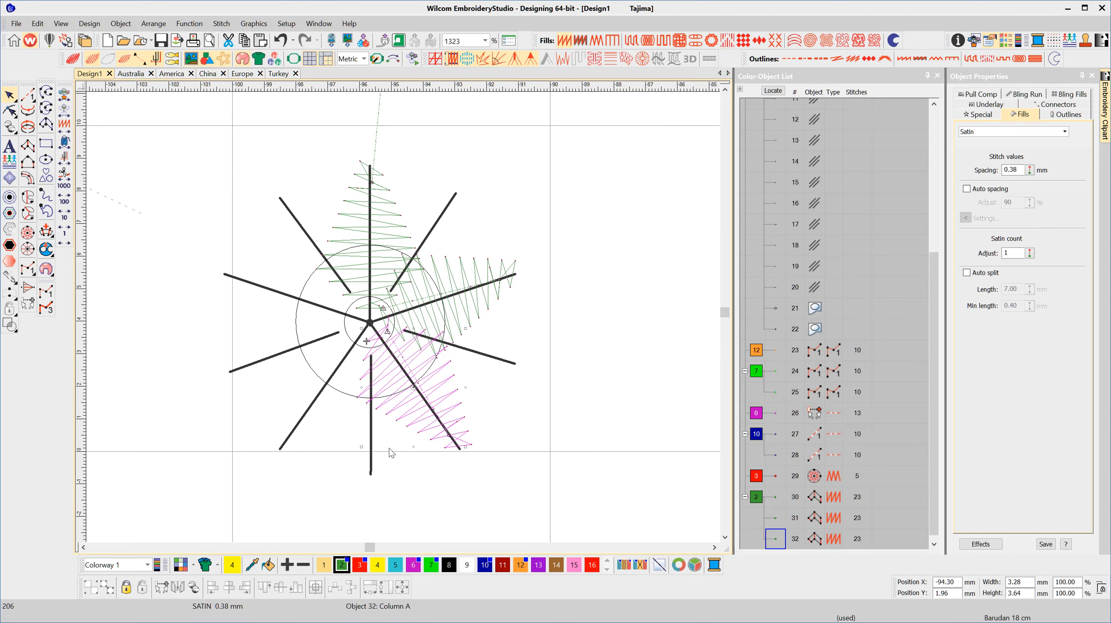
{"action": "key", "text": "ctrl+d"}
{"action": "left_click_drag", "start_coordinate": [422, 410], "coordinate": [369, 325]}
{"action": "left_click_drag", "start_coordinate": [465, 447], "coordinate": [330, 395]}
- Complete the green star by rotating a duplicate of the lower-left point onto the upper-left long spoke, and deselect it
{"action": "left_click", "coordinate": [314, 421]}
{"action": "key", "text": "ctrl+d"}
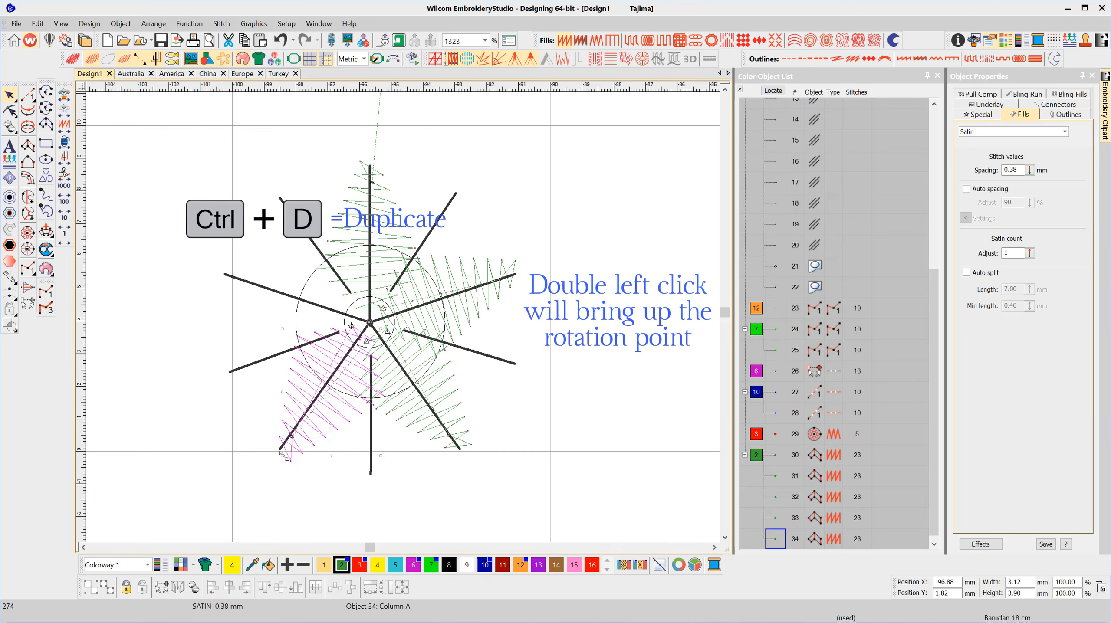
{"action": "left_click_drag", "start_coordinate": [283, 456], "coordinate": [262, 288]}
{"action": "left_click", "coordinate": [574, 343]}
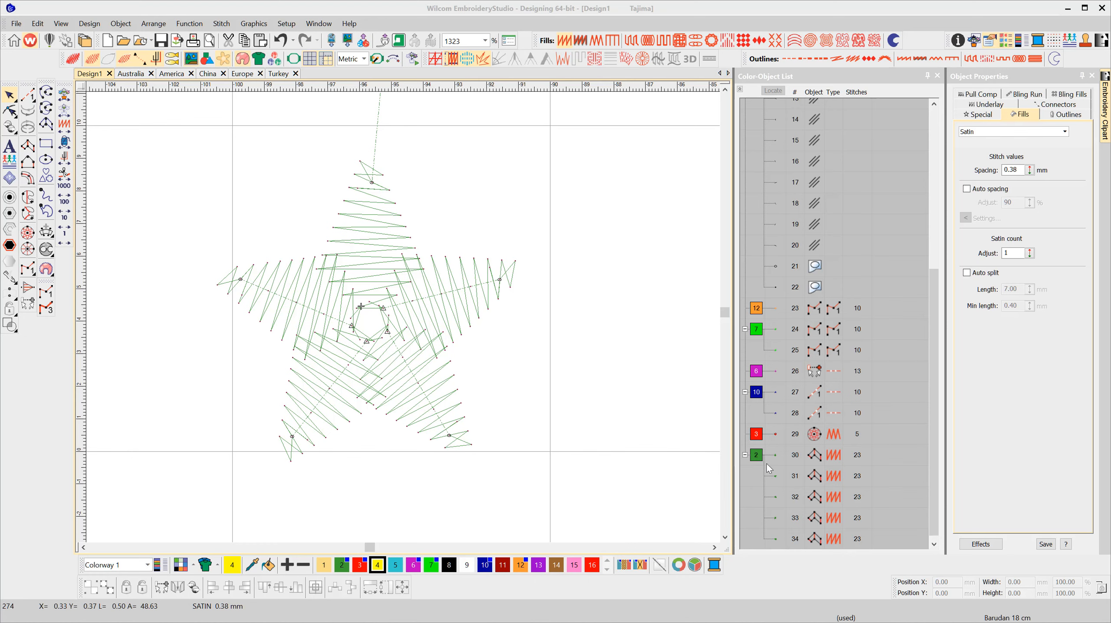
- Apply closest join to the five green star points, and try shrinking the star to about 40% before undoing the resize
{"action": "left_click", "coordinate": [756, 457]}
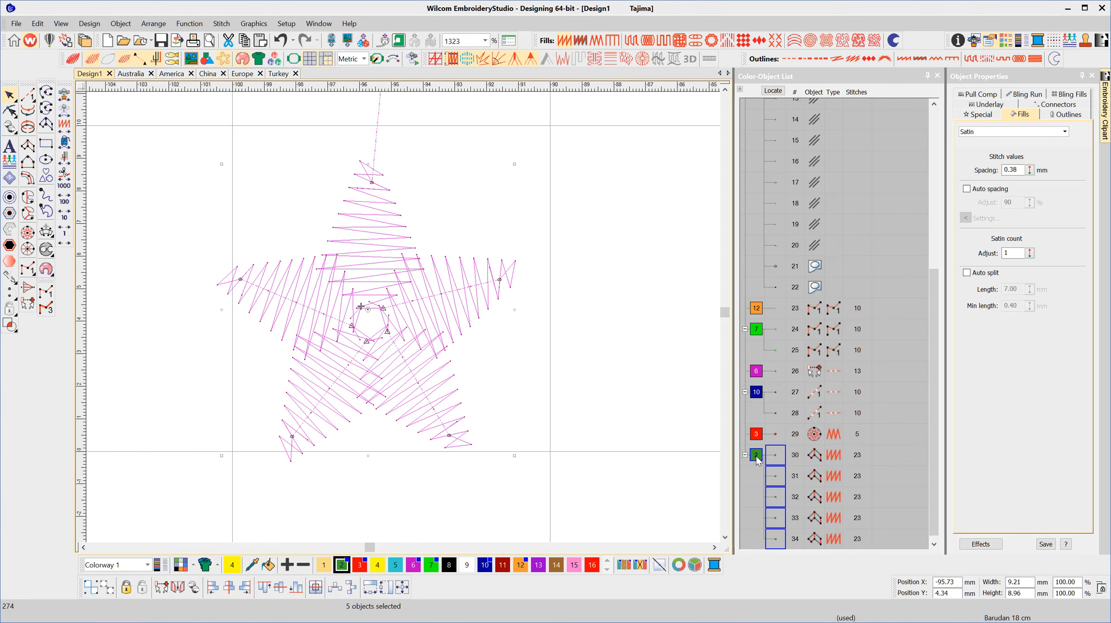
{"action": "left_click", "coordinate": [177, 590]}
{"action": "left_click_drag", "start_coordinate": [514, 164], "coordinate": [372, 367]}
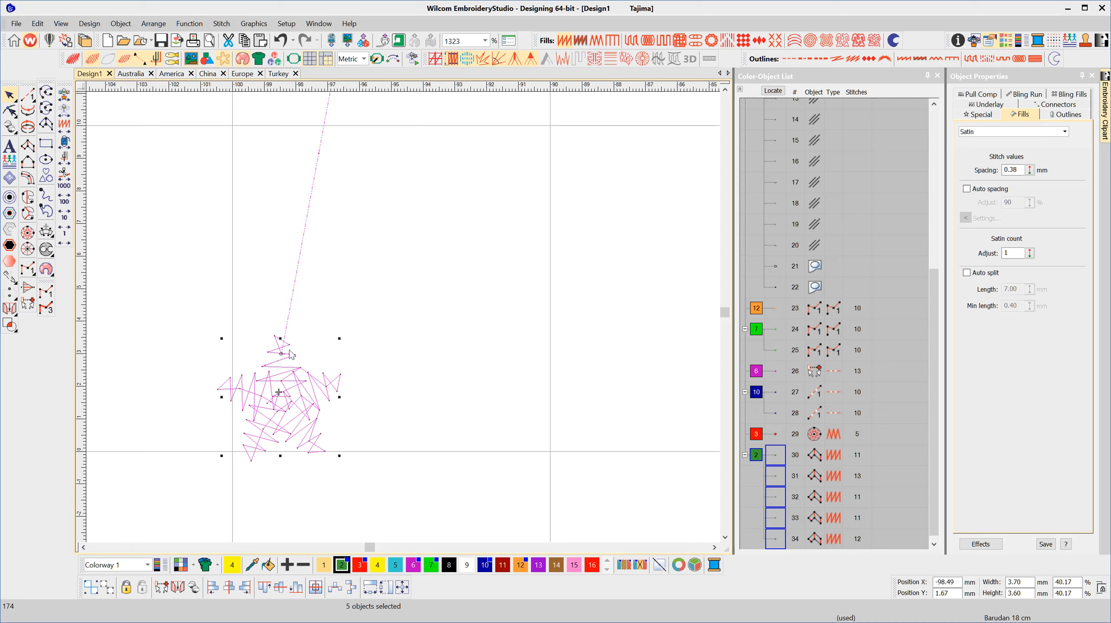
{"action": "key", "text": "ctrl+z"}
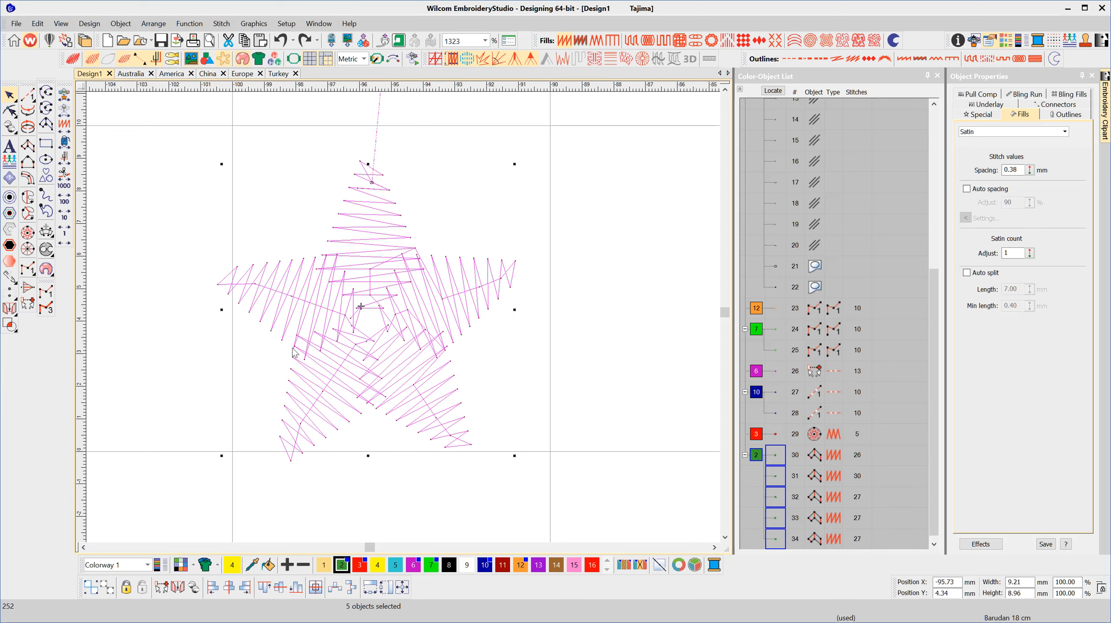
{"action": "left_click", "coordinate": [890, 525]}
- Digitize a four-cornered satin Column A in colour 5 between the upper point's valleys, extended tip and star centre, about 3.1 by 5 mm
{"action": "left_click", "coordinate": [28, 147]}
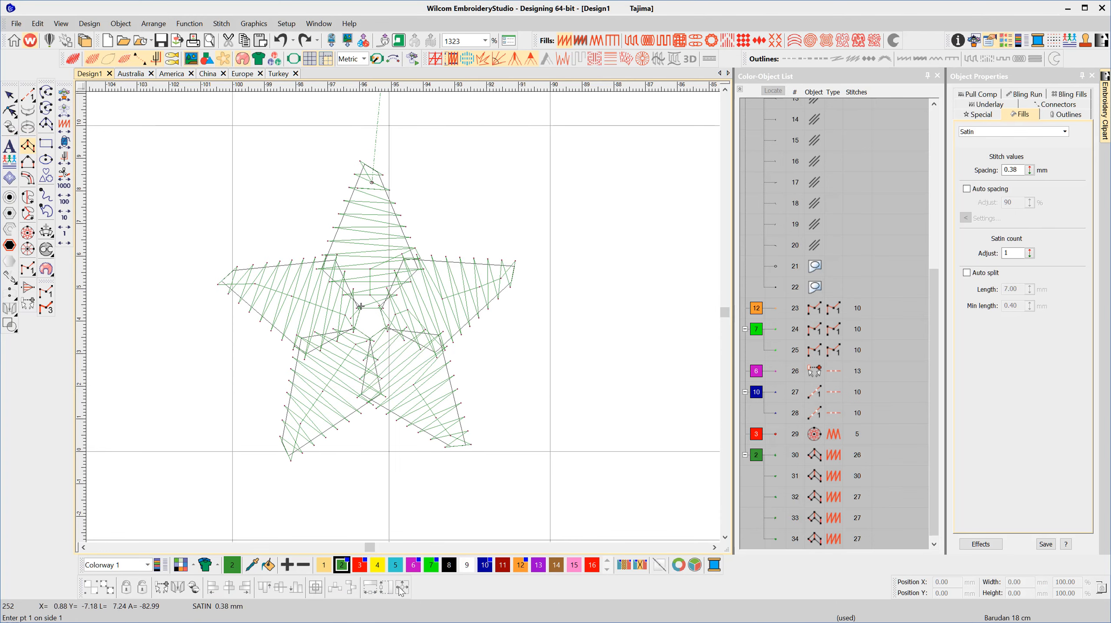
{"action": "left_click", "coordinate": [395, 566]}
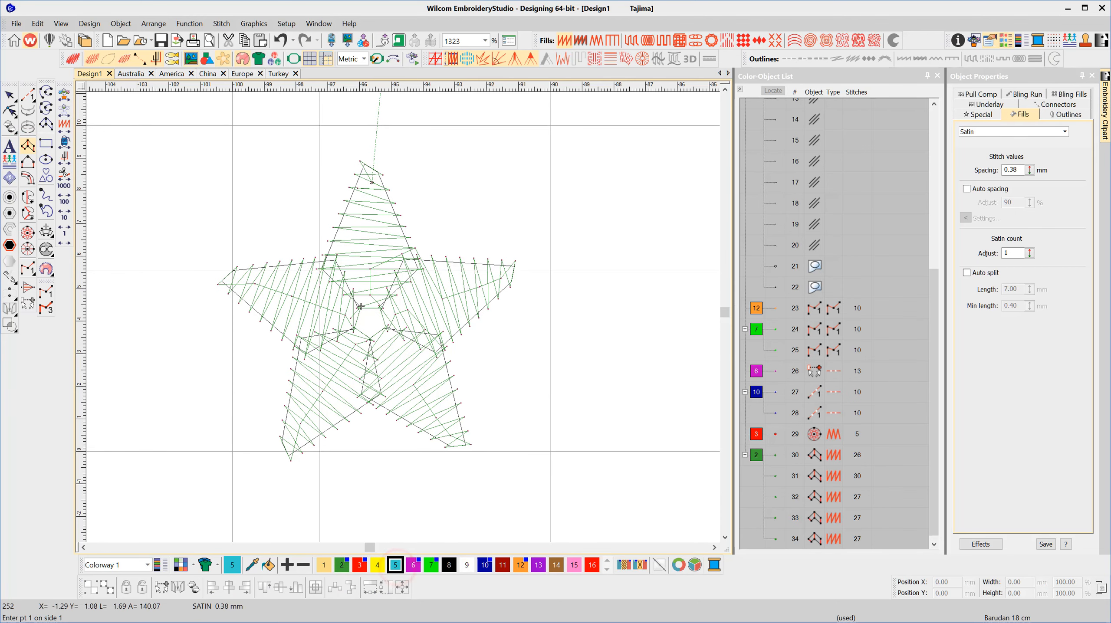
{"action": "left_click", "coordinate": [321, 267]}
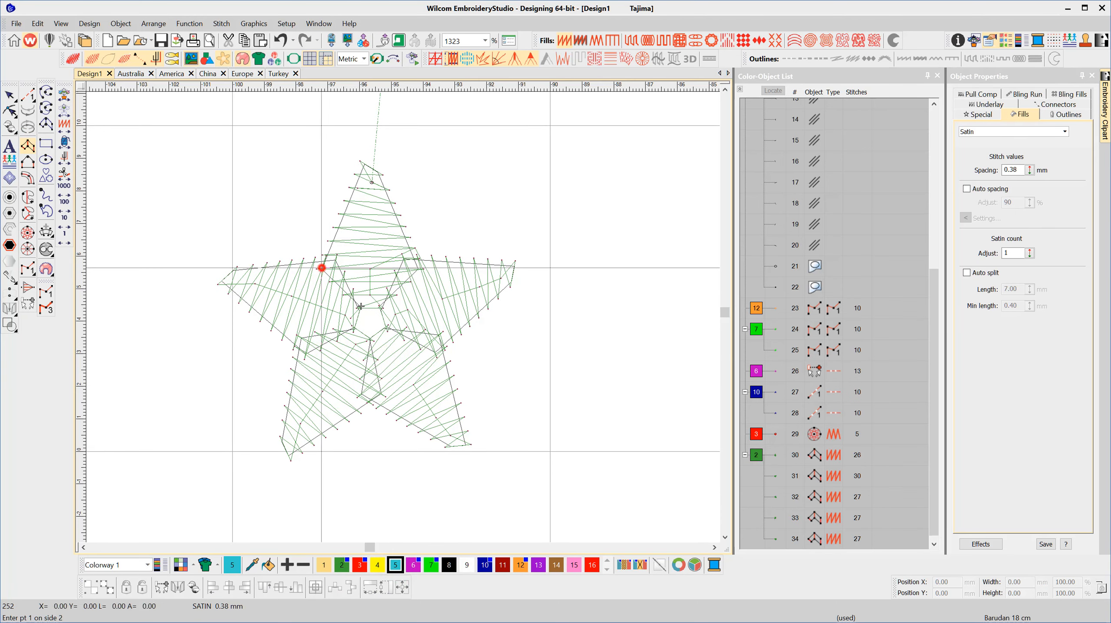
{"action": "left_click", "coordinate": [375, 138]}
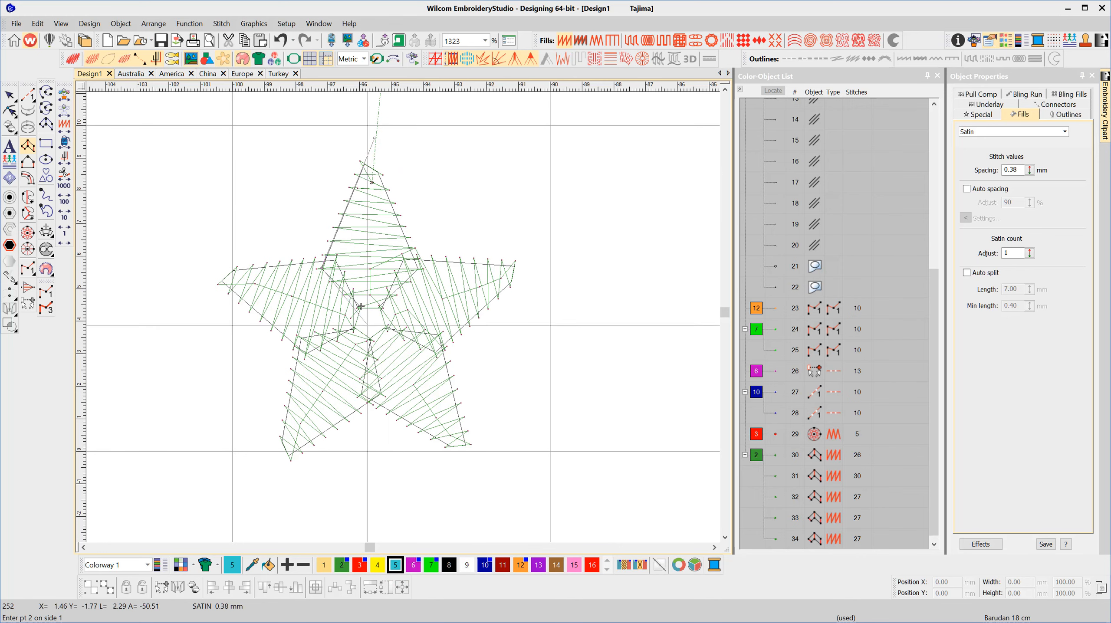
{"action": "left_click", "coordinate": [369, 323]}
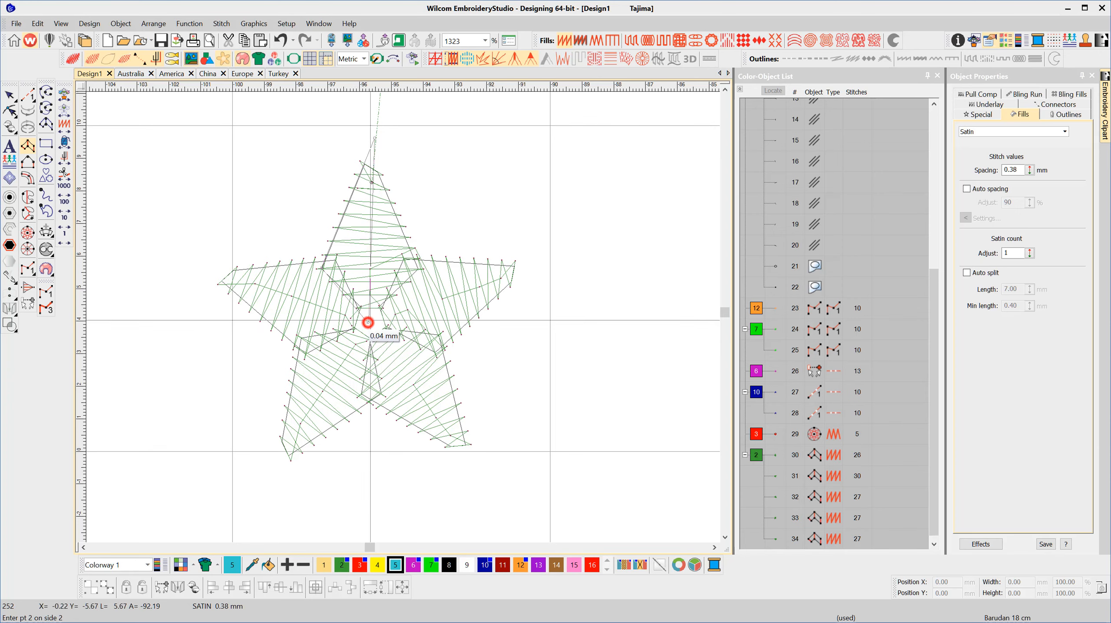
{"action": "left_click", "coordinate": [419, 268]}
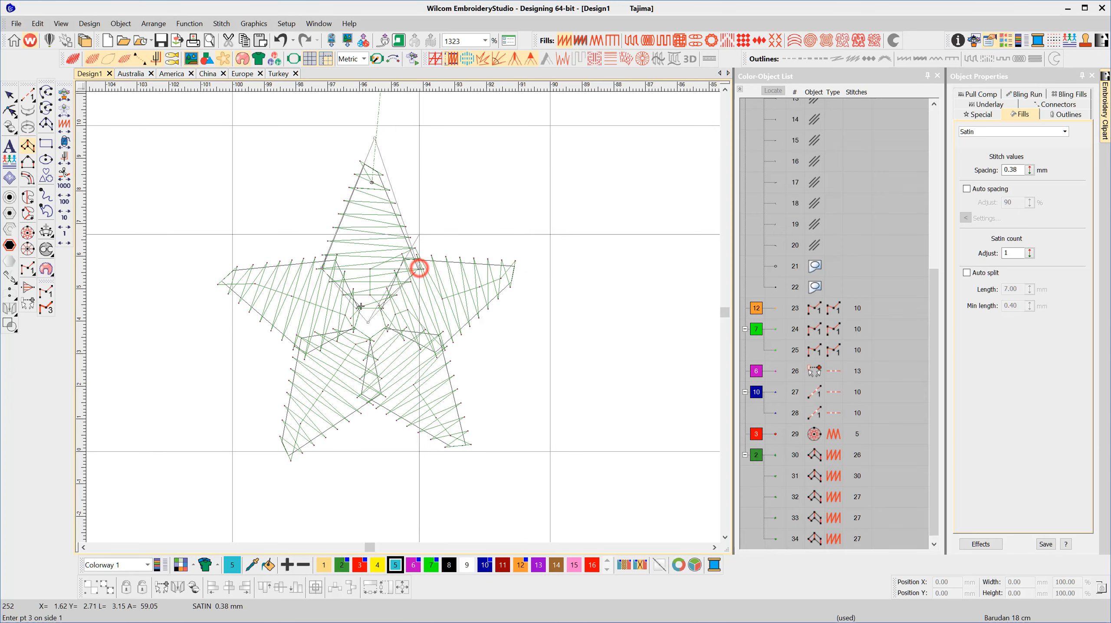
{"action": "key", "text": "Return"}
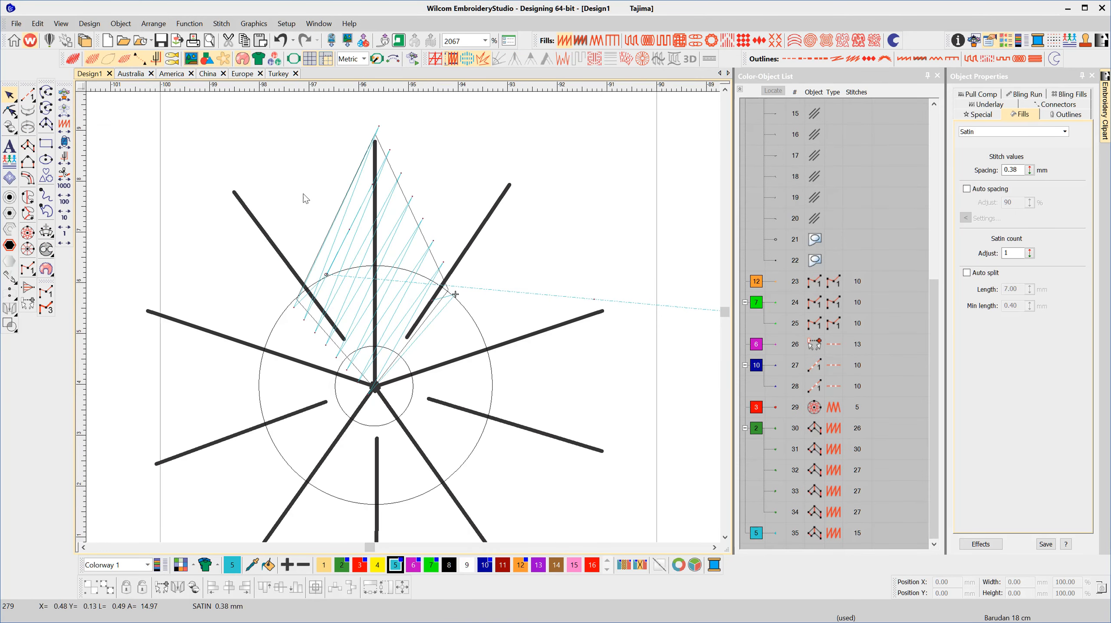
- Duplicate the colour 5 satin point twice, rotating the copies about the guide's centre onto the upper-right and lower-right long spokes
{"action": "left_click", "coordinate": [339, 225]}
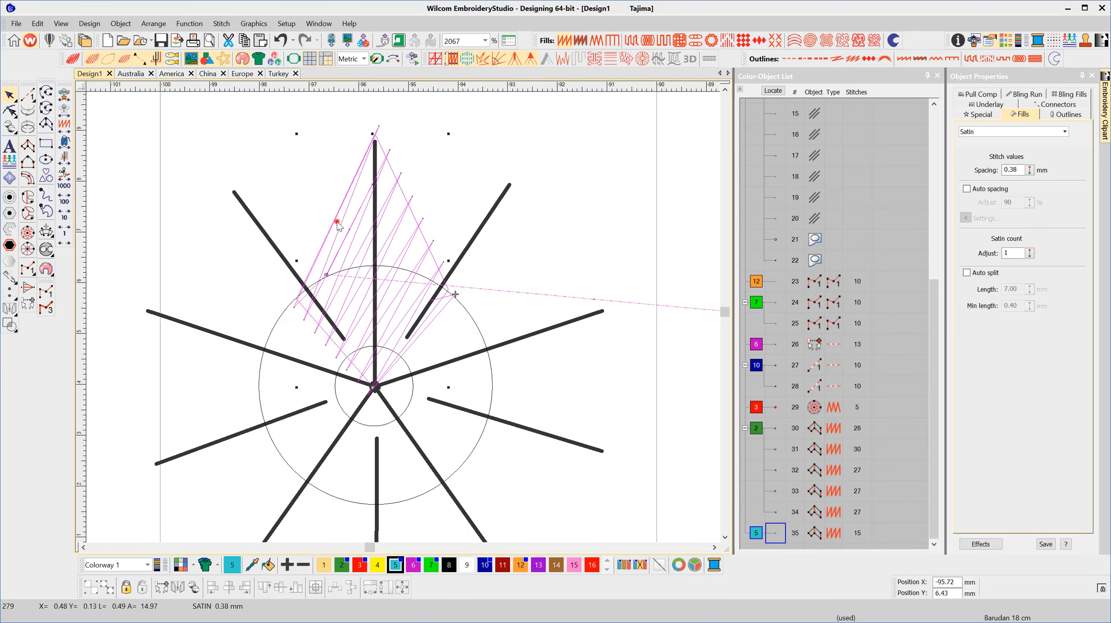
{"action": "left_click", "coordinate": [378, 255]}
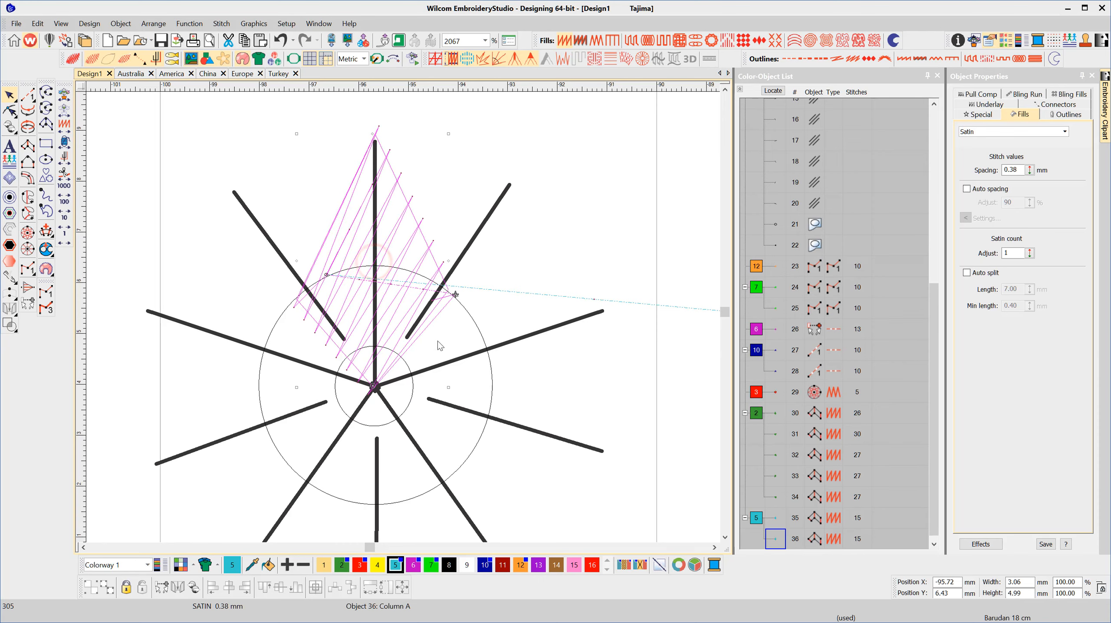
{"action": "left_click_drag", "start_coordinate": [449, 133], "coordinate": [569, 387]}
{"action": "key", "text": "ctrl+d"}
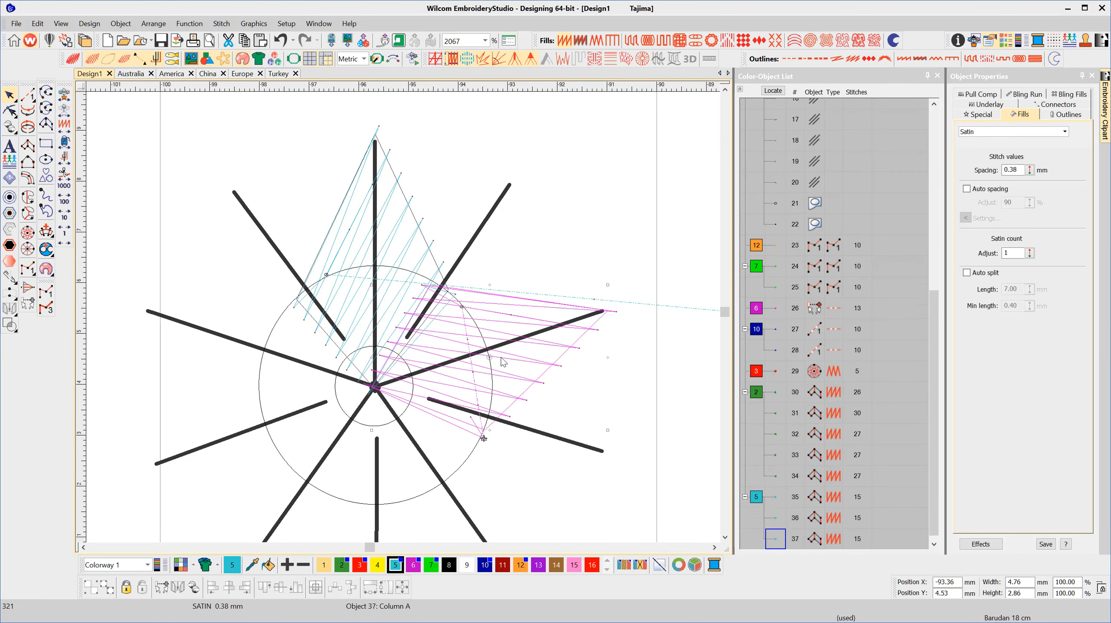
{"action": "left_click_drag", "start_coordinate": [490, 358], "coordinate": [374, 387]}
{"action": "left_click_drag", "start_coordinate": [607, 284], "coordinate": [405, 379]}
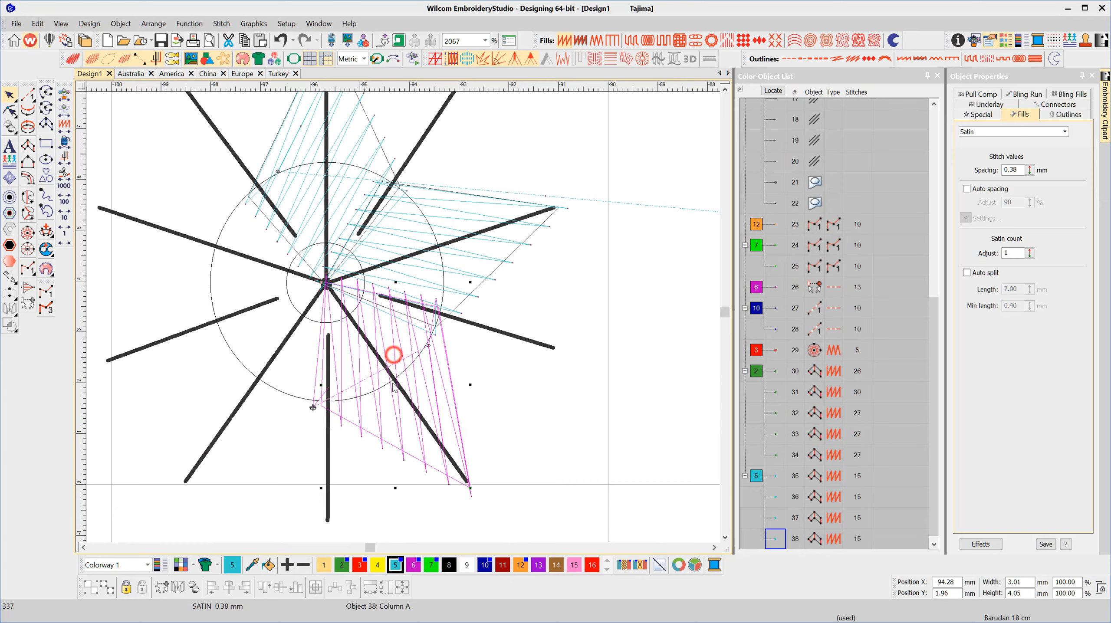
- Complete the colour 5 star by duplicating its satin point twice, rotating the copies about the guide's centre onto the lower-left and upper-left long spokes
{"action": "key", "text": "ctrl+d"}
{"action": "left_click_drag", "start_coordinate": [394, 385], "coordinate": [326, 284]}
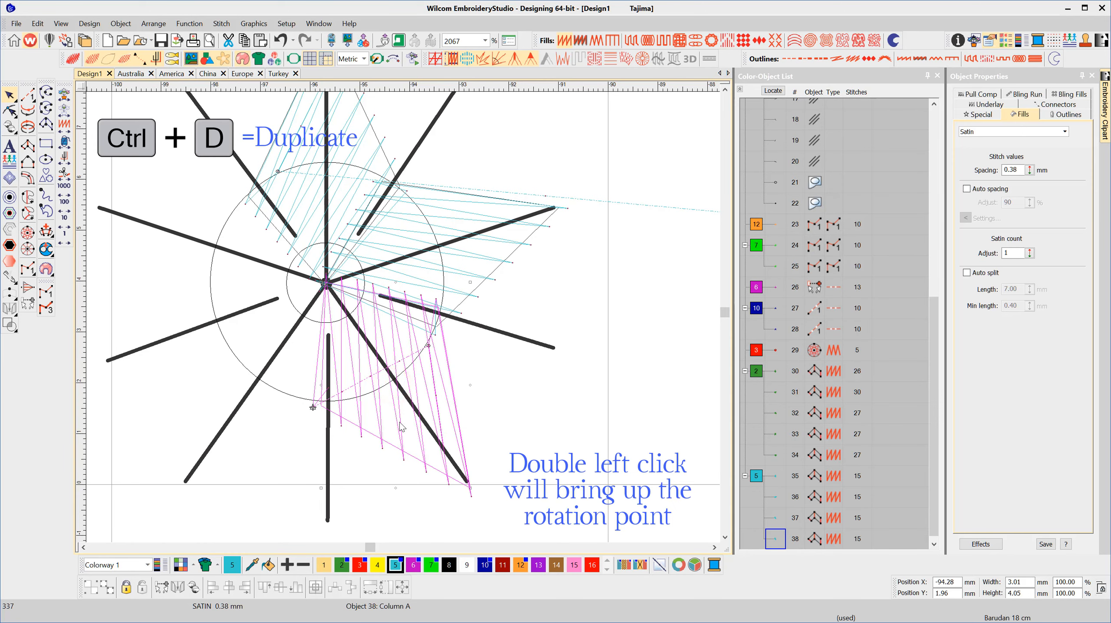
{"action": "left_click_drag", "start_coordinate": [473, 492], "coordinate": [194, 470]}
{"action": "key", "text": "ctrl+d"}
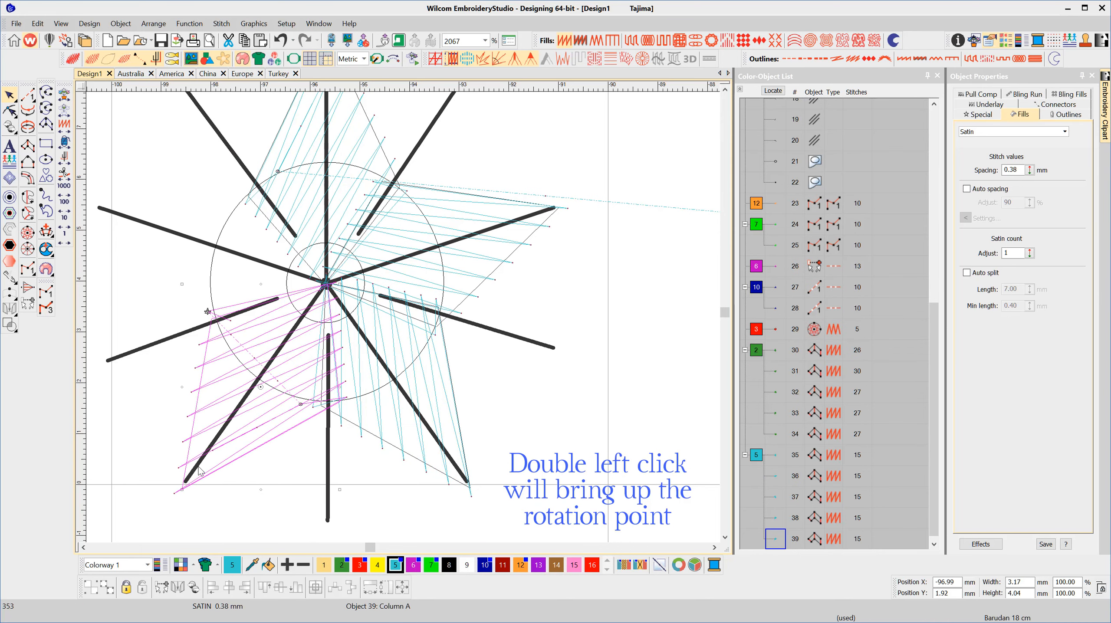
{"action": "left_click_drag", "start_coordinate": [263, 386], "coordinate": [326, 285]}
{"action": "left_click_drag", "start_coordinate": [185, 498], "coordinate": [299, 163]}
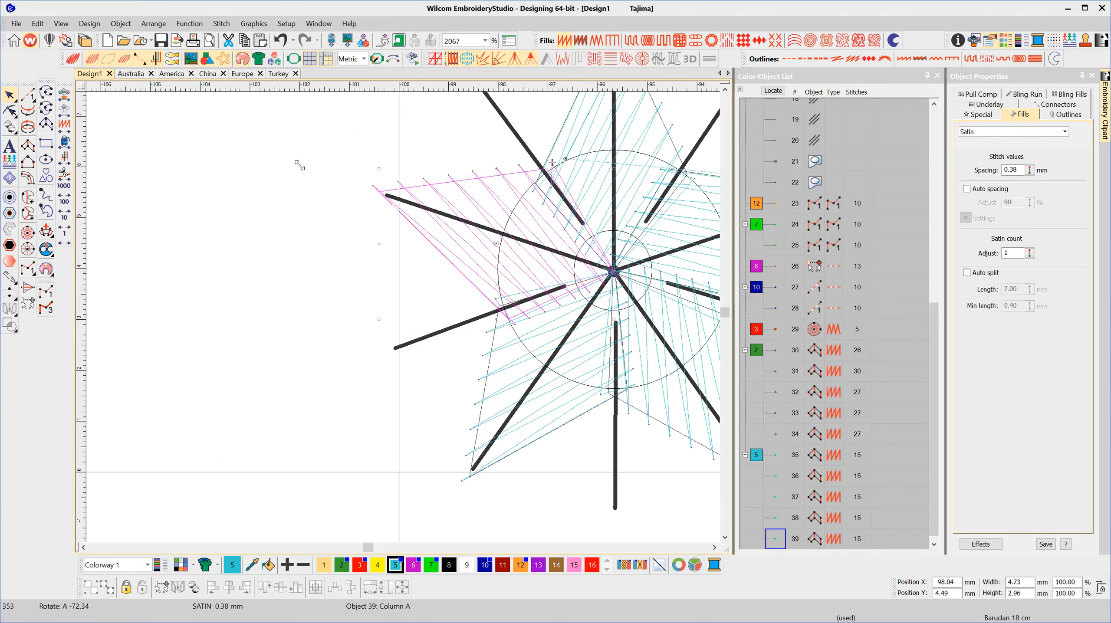
{"action": "left_click", "coordinate": [260, 222]}
- Select all five points of the colour 5 star and shrink them together to about 37%, roughly 3.5 by 3.3 mm
{"action": "scroll", "coordinate": [429, 332], "scroll_direction": "down", "scroll_amount": 4}
{"action": "scroll", "coordinate": [430, 333], "scroll_direction": "down", "scroll_amount": 1}
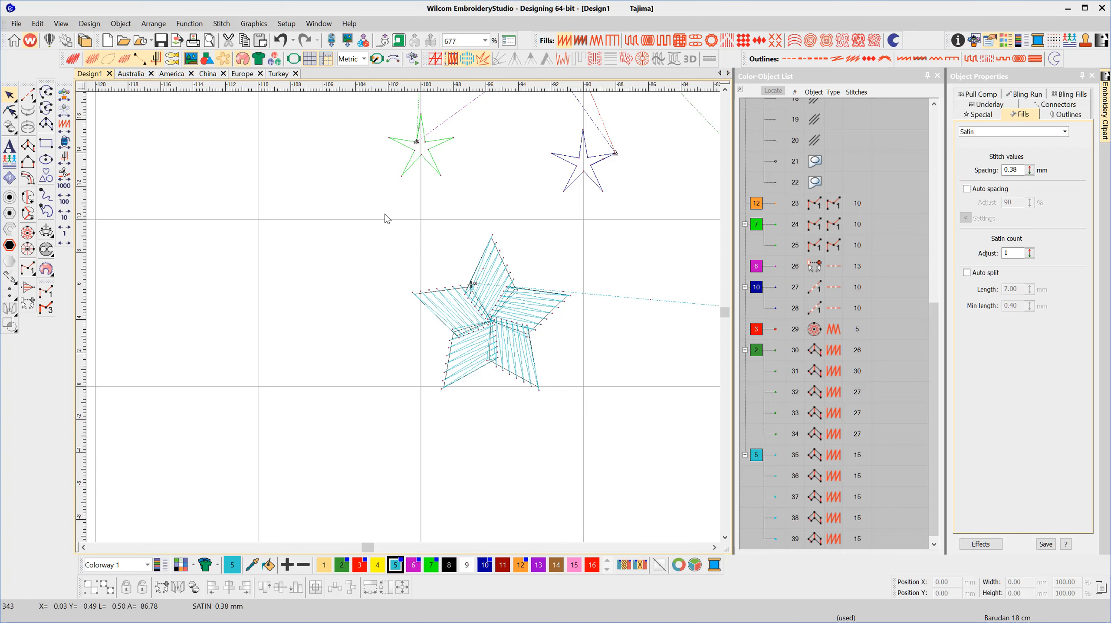
{"action": "left_click_drag", "start_coordinate": [385, 218], "coordinate": [611, 416]}
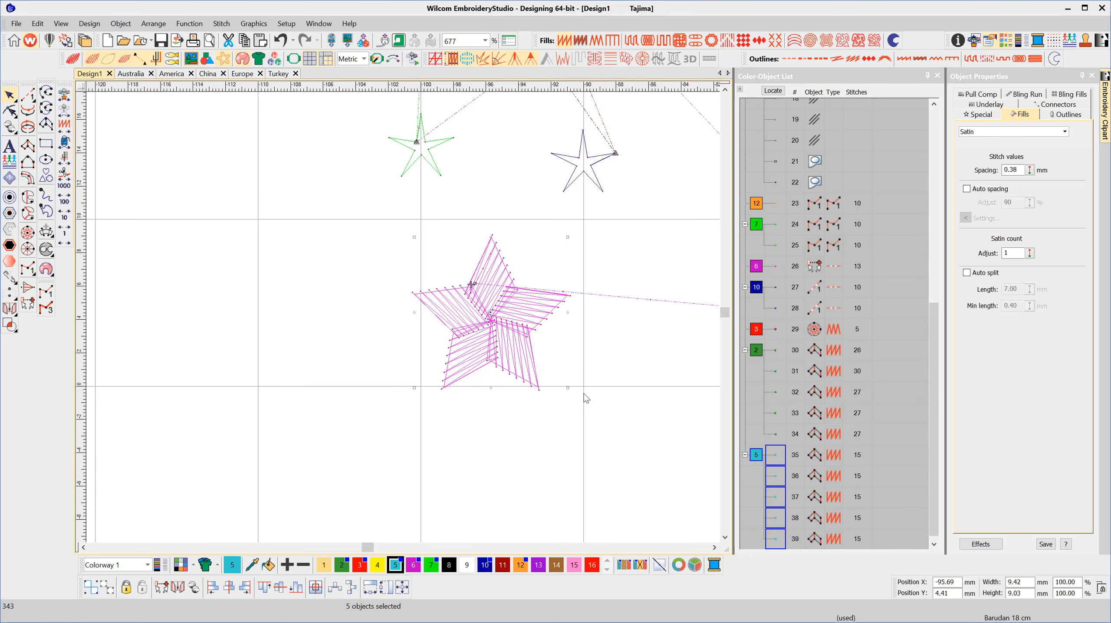
{"action": "scroll", "coordinate": [541, 363], "scroll_direction": "up", "scroll_amount": 2}
{"action": "left_click_drag", "start_coordinate": [451, 245], "coordinate": [306, 448]}
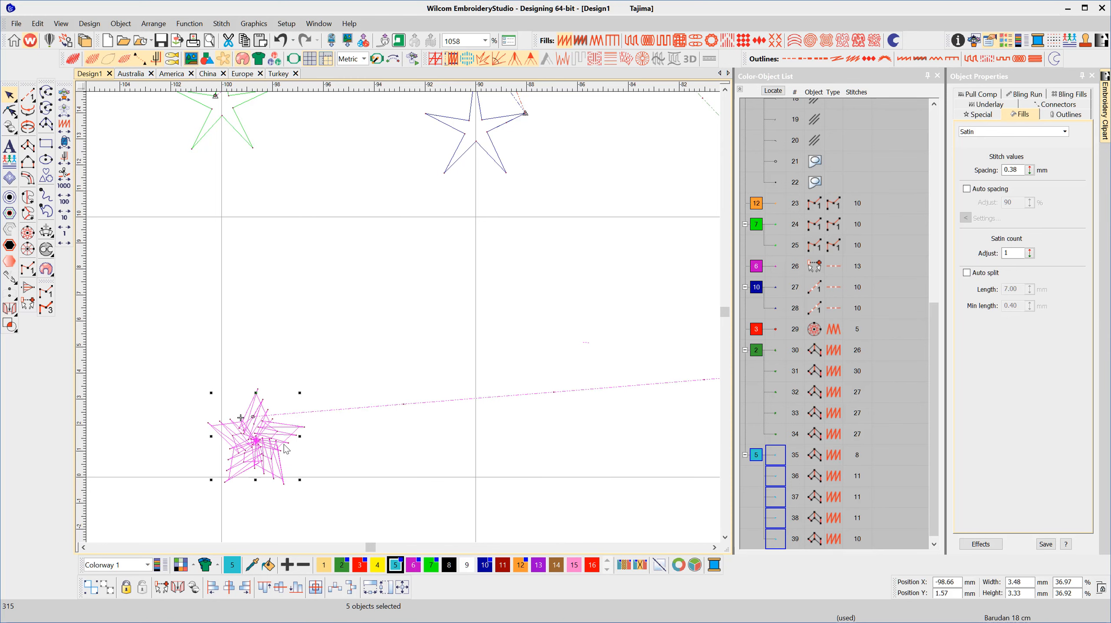
- Start a 2.50 mm run line in colour 2 on the large green star, doubling back past its upper and upper-right tips
{"action": "scroll", "coordinate": [384, 308], "scroll_direction": "up", "scroll_amount": 4}
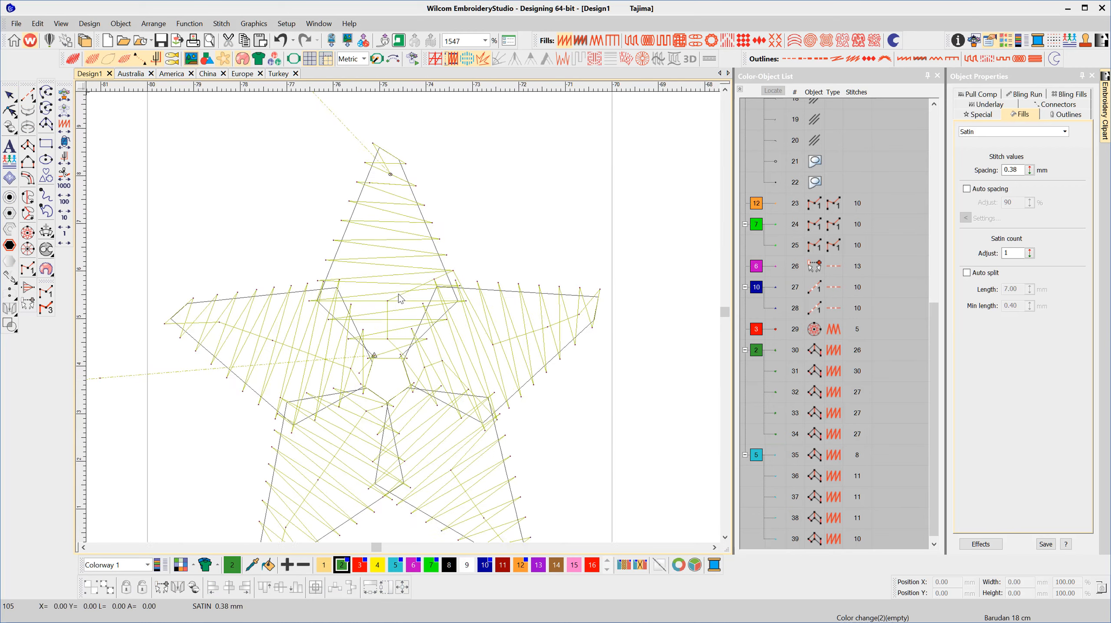
{"action": "scroll", "coordinate": [398, 295], "scroll_direction": "up", "scroll_amount": 1}
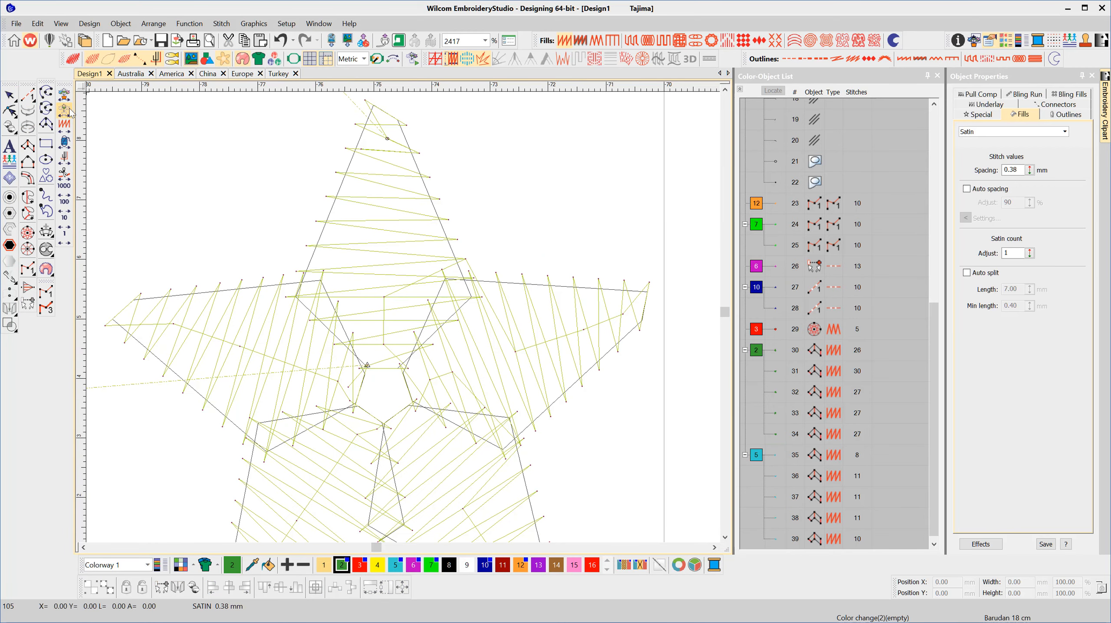
{"action": "left_click", "coordinate": [29, 95]}
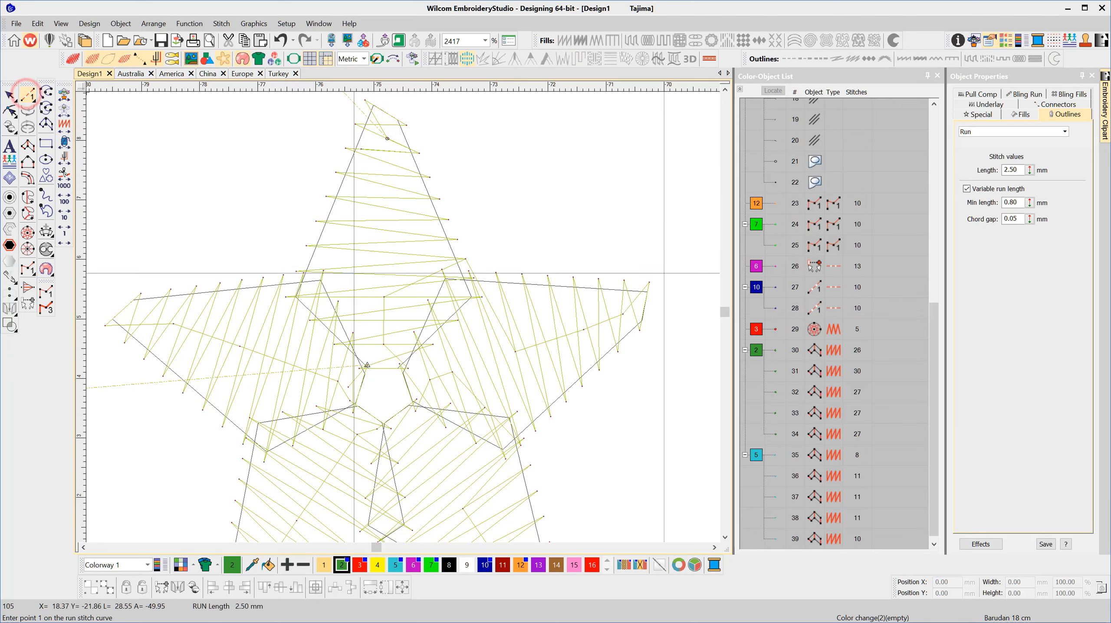
{"action": "left_click", "coordinate": [383, 242]}
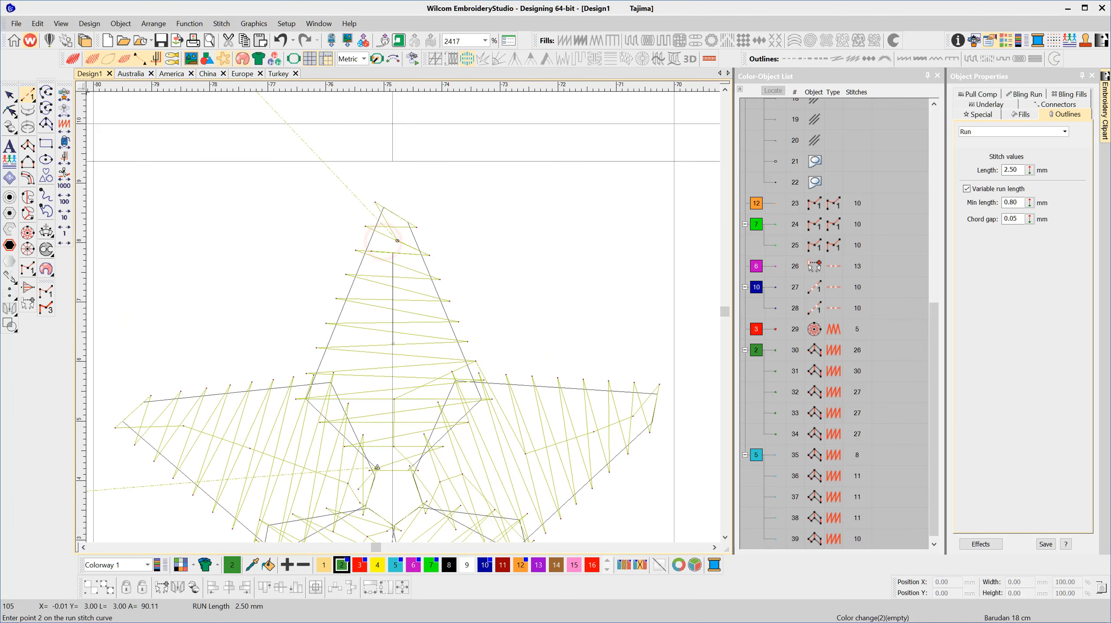
{"action": "left_click", "coordinate": [395, 132]}
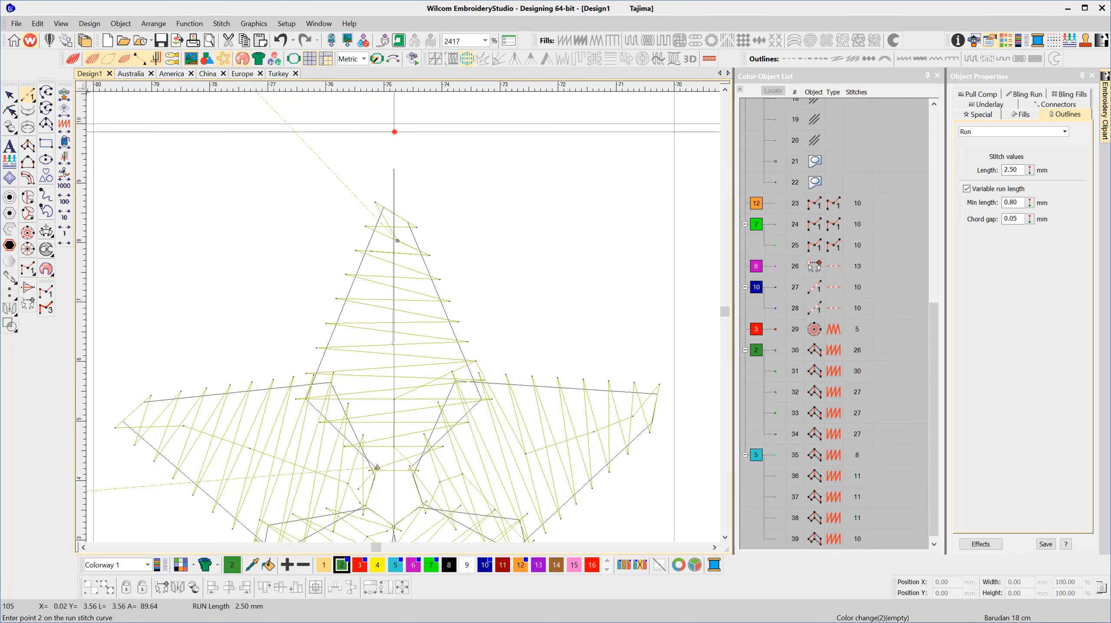
{"action": "left_click", "coordinate": [393, 313]}
{"action": "left_click", "coordinate": [452, 465]}
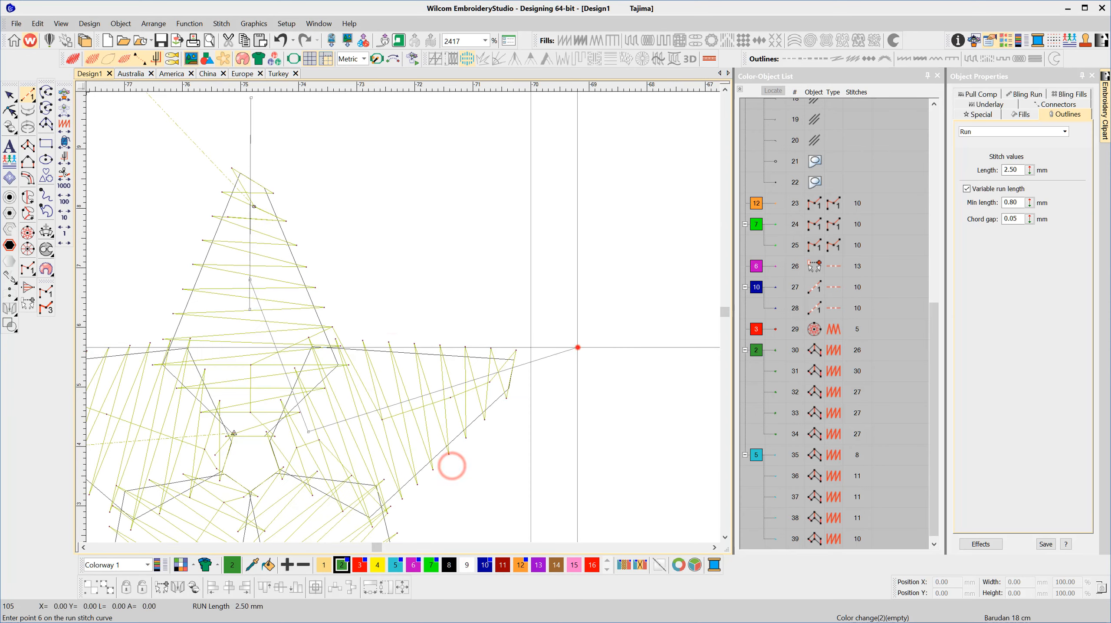
{"action": "left_click", "coordinate": [577, 347]}
{"action": "left_click", "coordinate": [397, 402]}
- Continue the run line out and back past the lower-right, lower-left and upper-left tips, and finish it near the green star's centre
{"action": "left_click", "coordinate": [322, 489]}
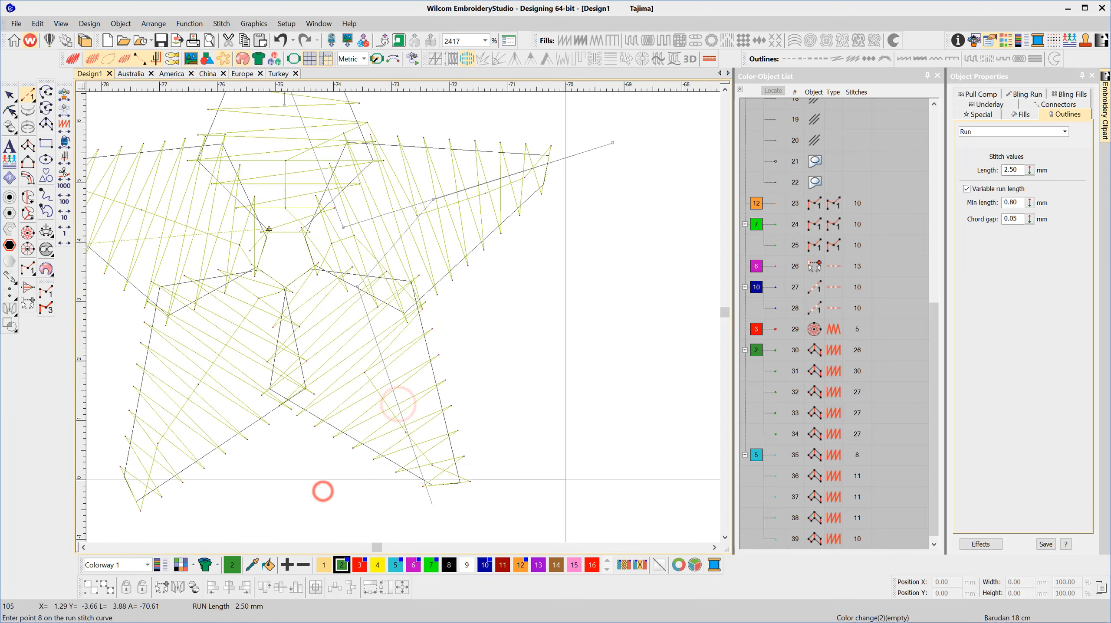
{"action": "left_click", "coordinate": [374, 301]}
{"action": "left_click", "coordinate": [479, 458]}
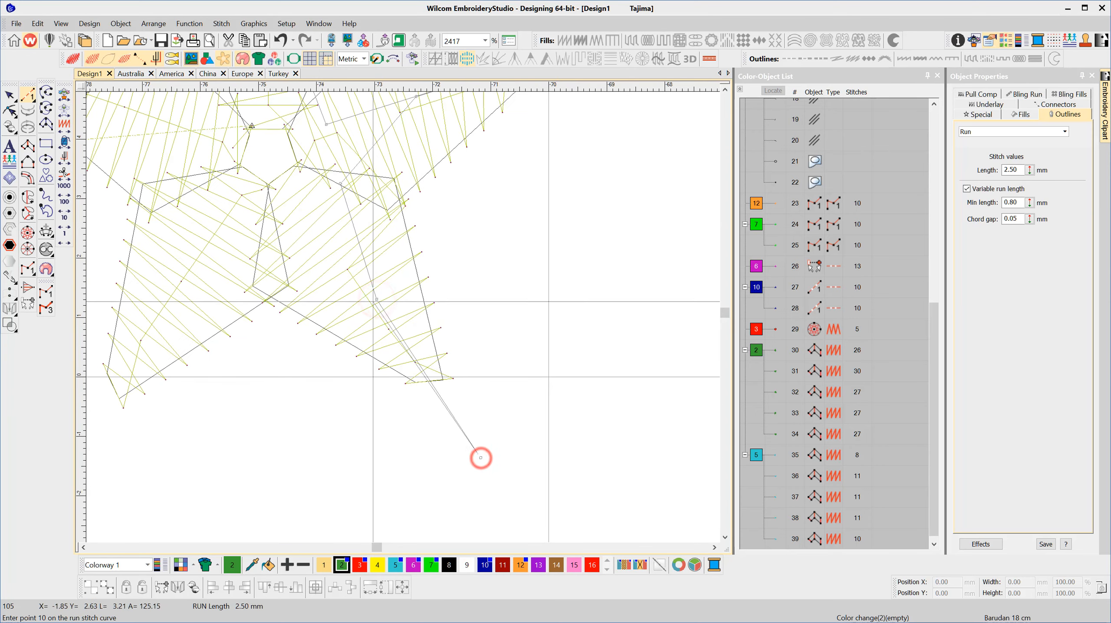
{"action": "left_click", "coordinate": [372, 301]}
{"action": "left_click", "coordinate": [218, 221]}
{"action": "left_click", "coordinate": [188, 467]}
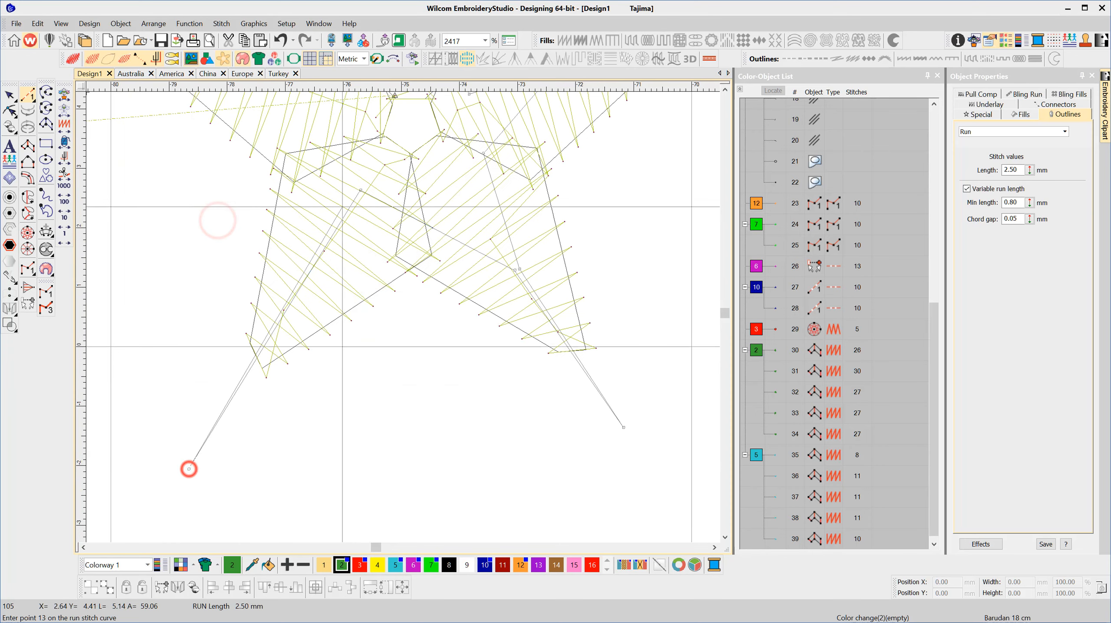
{"action": "left_click", "coordinate": [343, 215]}
{"action": "left_click", "coordinate": [247, 200]}
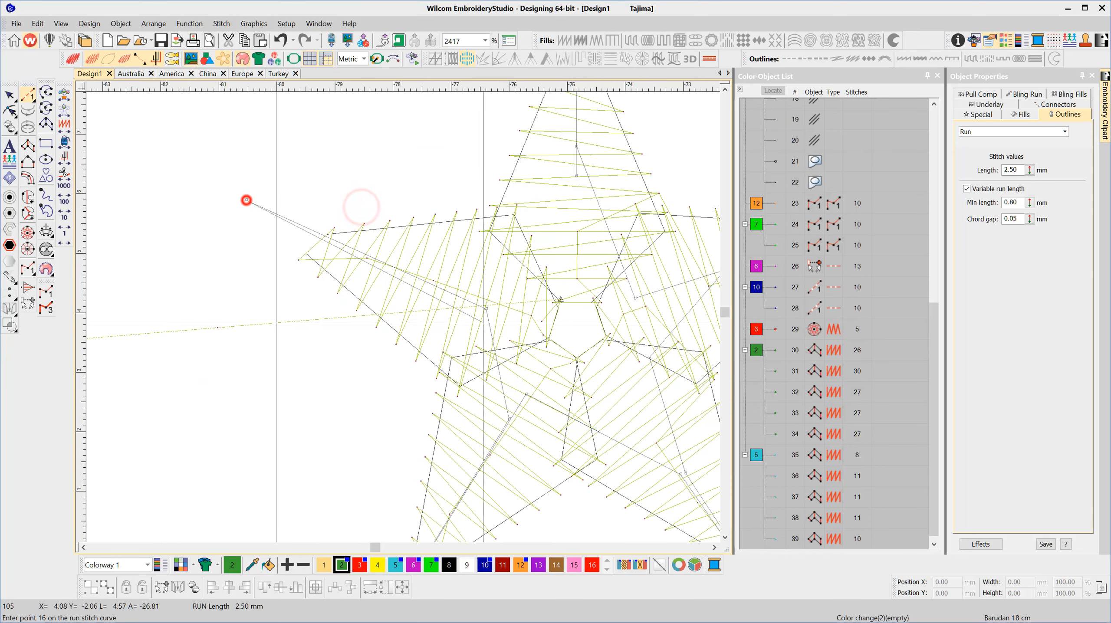
{"action": "left_click", "coordinate": [483, 310]}
{"action": "left_click", "coordinate": [552, 299]}
{"action": "key", "text": "Return"}
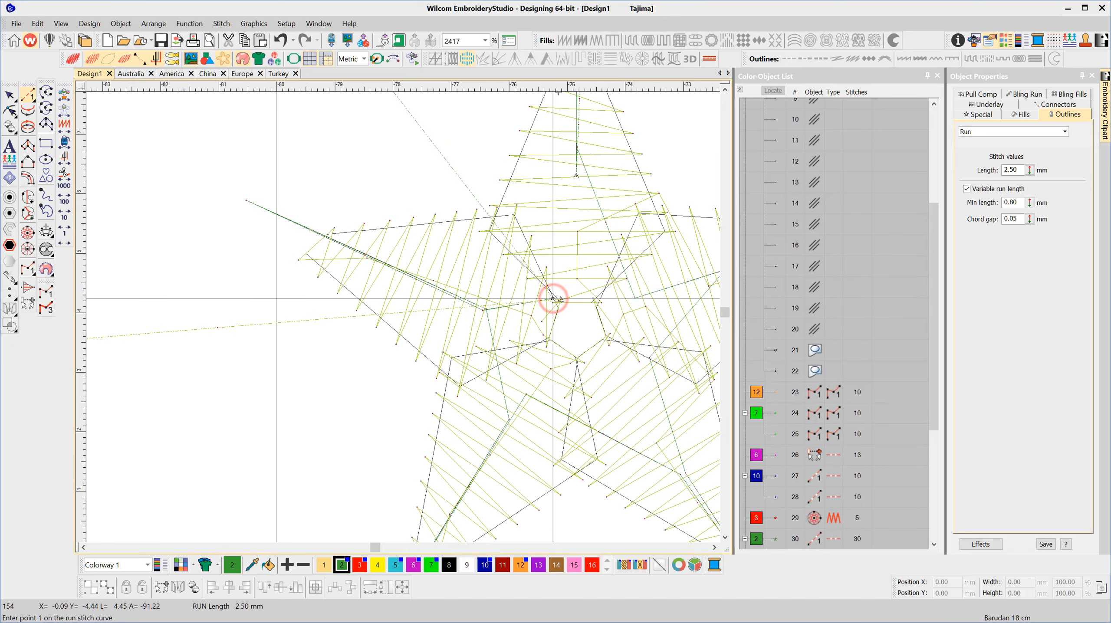
- Show the Mirror Merge toolbar, float it over the design window, and leave run digitizing
{"action": "scroll", "coordinate": [841, 457], "scroll_direction": "down", "scroll_amount": 2}
{"action": "scroll", "coordinate": [419, 159], "scroll_direction": "down", "scroll_amount": 3}
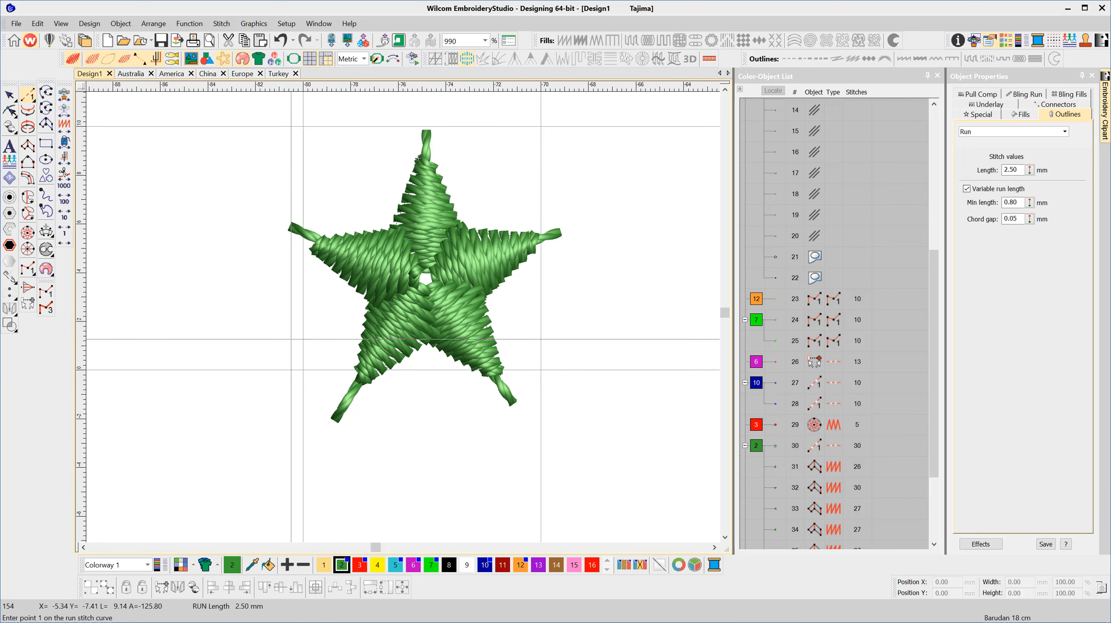
{"action": "scroll", "coordinate": [419, 158], "scroll_direction": "down", "scroll_amount": 5}
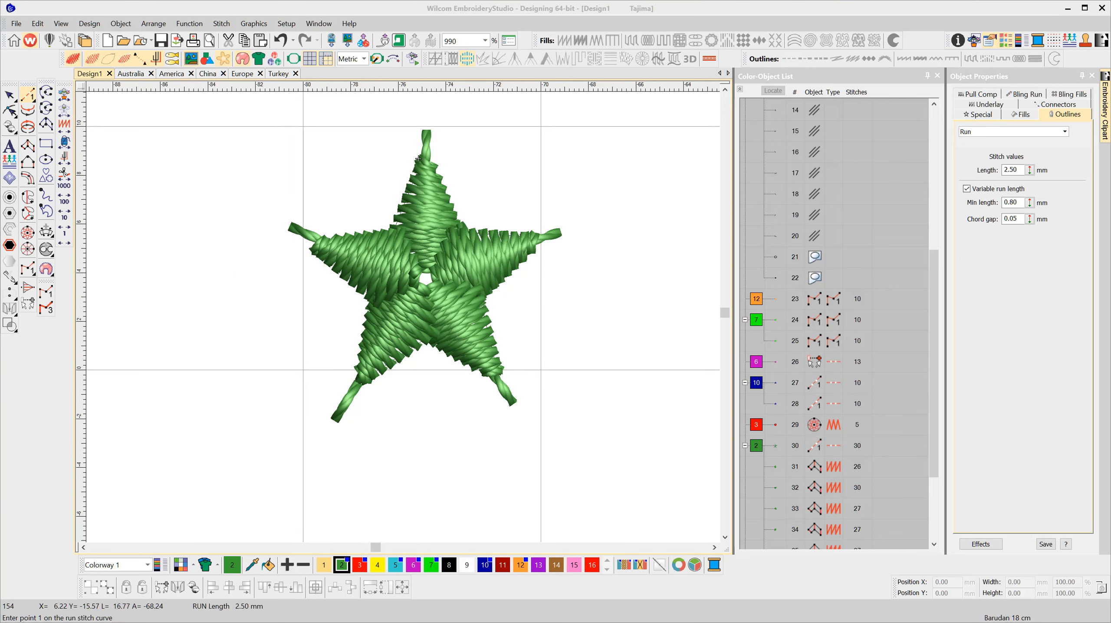
{"action": "right_click", "coordinate": [928, 46]}
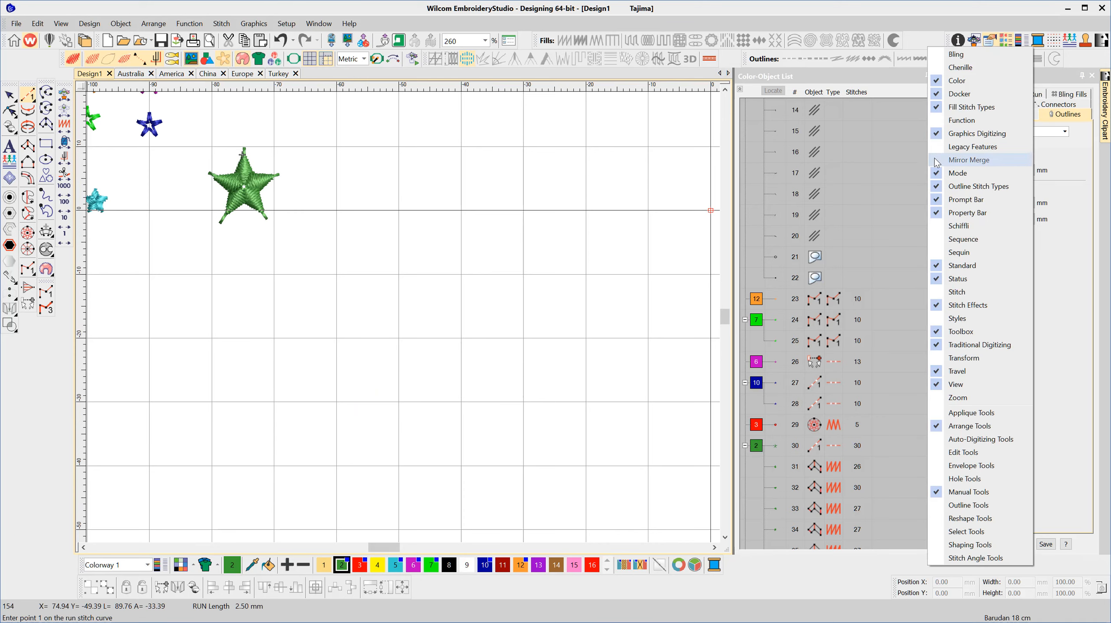
{"action": "left_click", "coordinate": [960, 159]}
{"action": "left_click", "coordinate": [606, 89]}
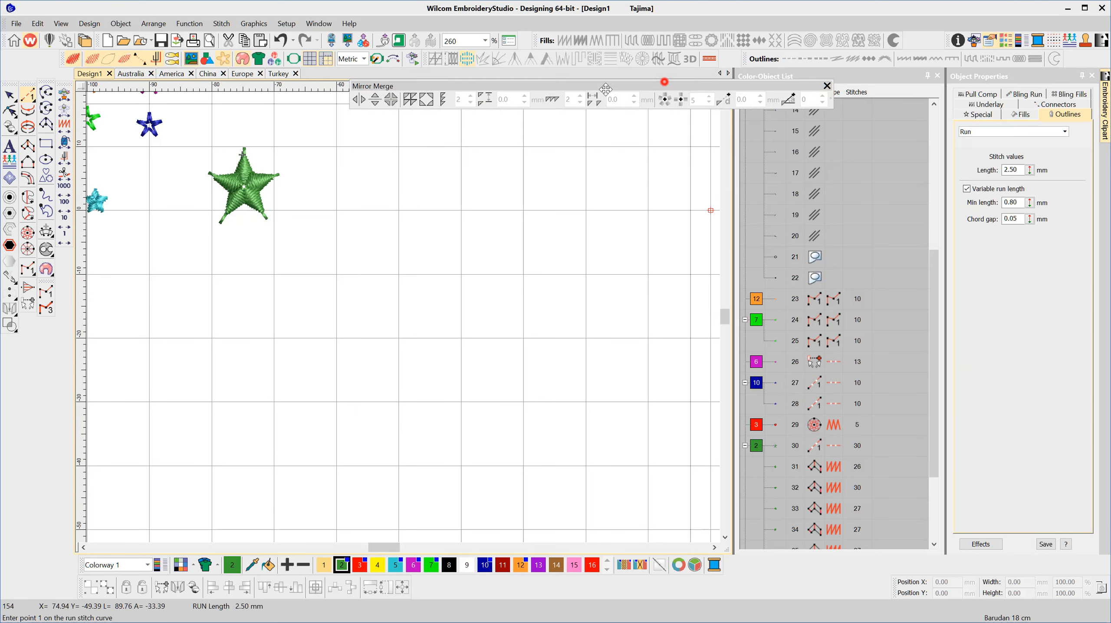
{"action": "left_click_drag", "start_coordinate": [606, 89], "coordinate": [499, 100]}
{"action": "key", "text": "Escape"}
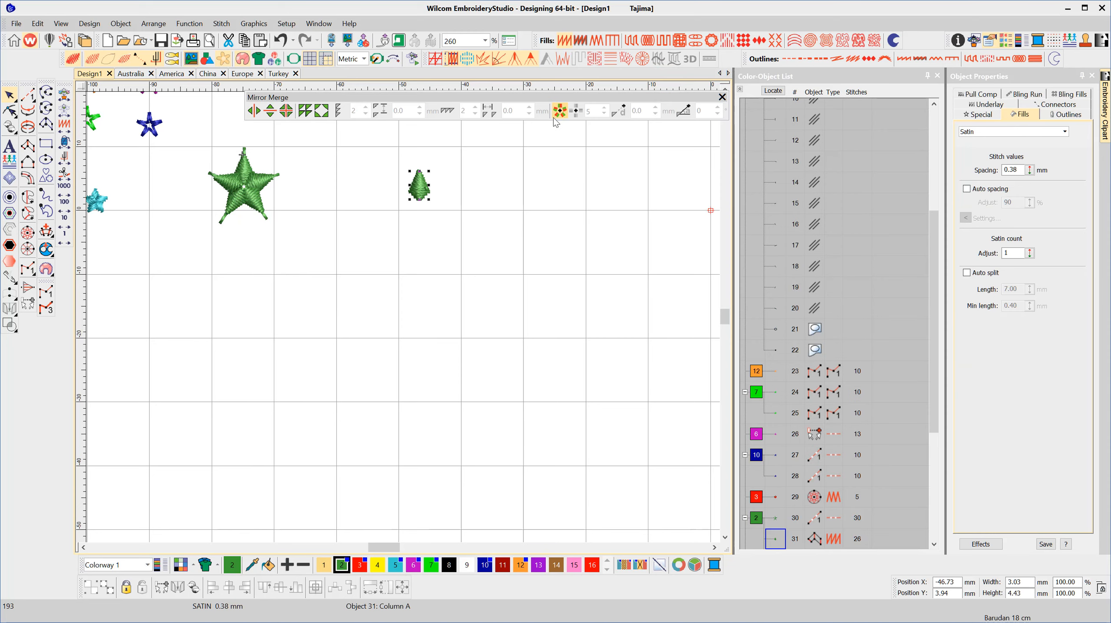
- Wreath the separate green satin point into a 5-point star at about 2.7 mm distance, leave overlapped objects unmerged, and select the finished star's points
{"action": "left_click", "coordinate": [589, 115]}
{"action": "left_click", "coordinate": [560, 110]}
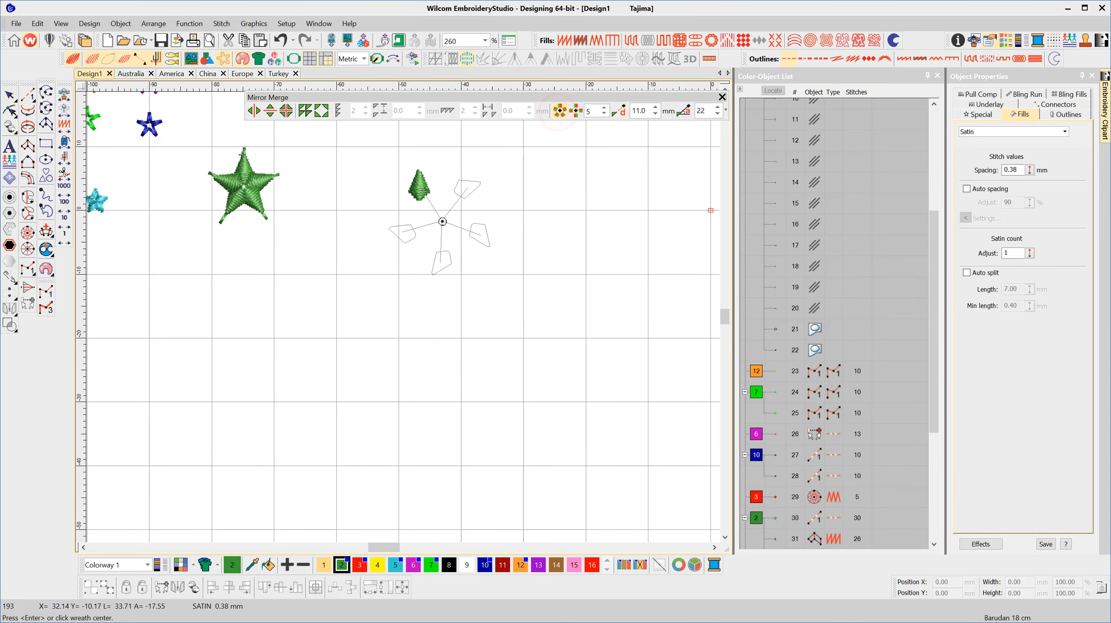
{"action": "scroll", "coordinate": [443, 221], "scroll_direction": "up", "scroll_amount": 2}
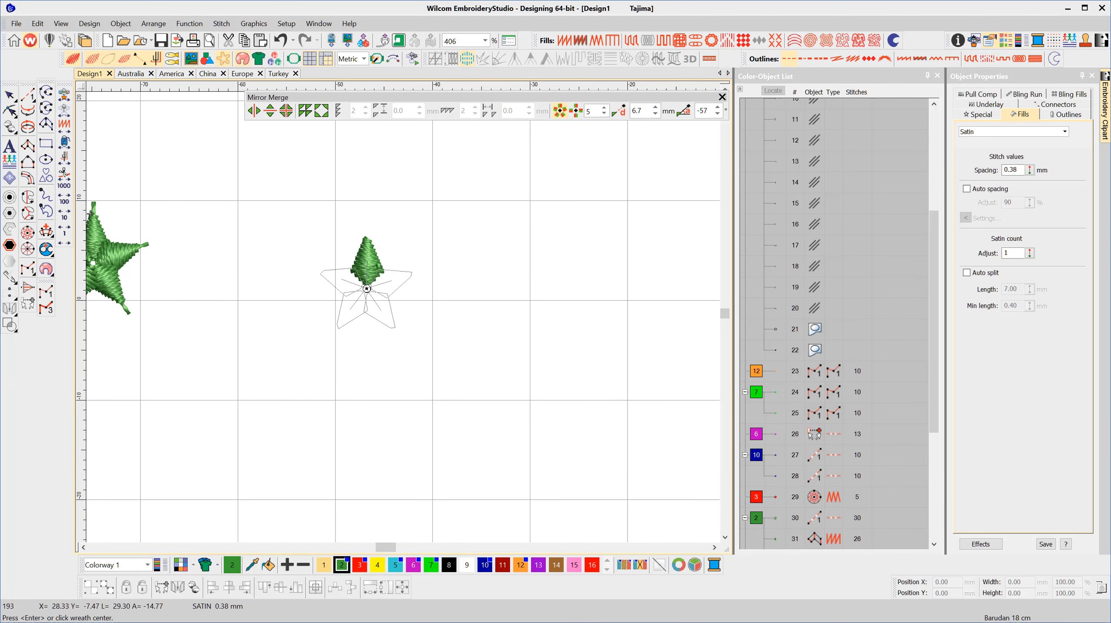
{"action": "scroll", "coordinate": [367, 290], "scroll_direction": "up", "scroll_amount": 1}
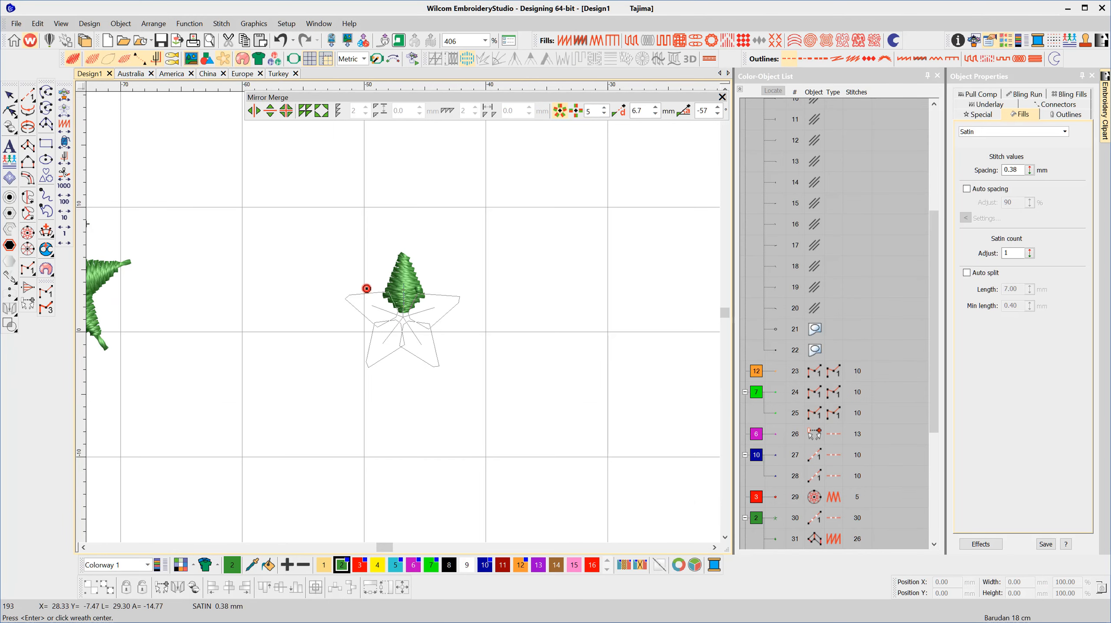
{"action": "left_click", "coordinate": [367, 289]}
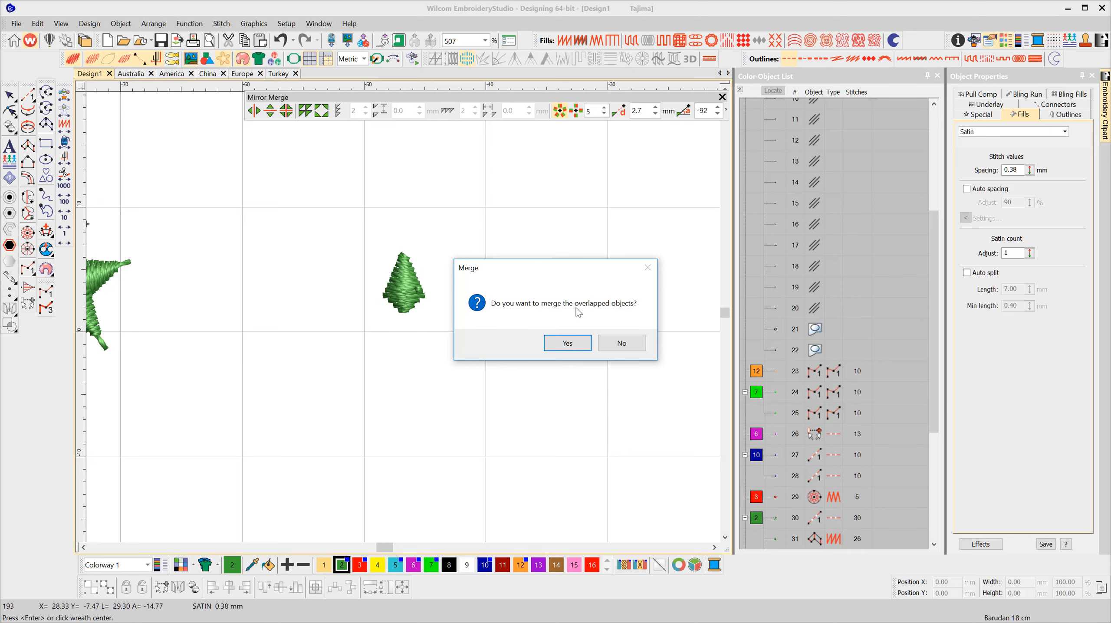
{"action": "left_click", "coordinate": [622, 344]}
{"action": "left_click", "coordinate": [581, 346]}
{"action": "left_click_drag", "start_coordinate": [320, 227], "coordinate": [489, 405]}
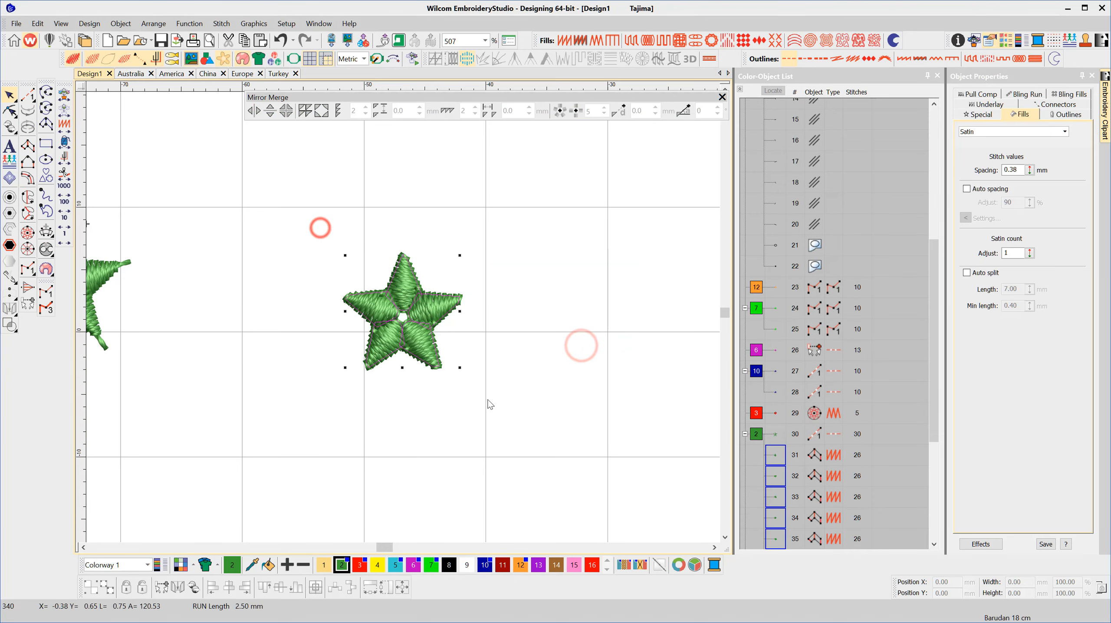
{"action": "left_click", "coordinate": [304, 485]}
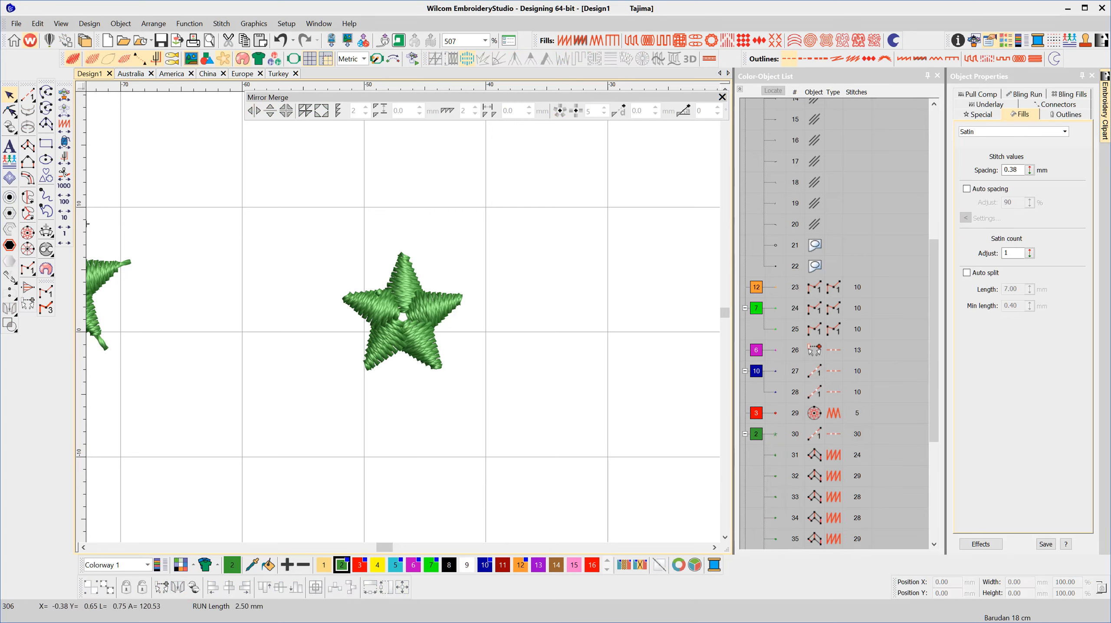
- Create a new blank design, switch it to Corel graphics mode, and draw a five-pointed star about 41 by 39 mm
{"action": "key", "text": "ctrl+n"}
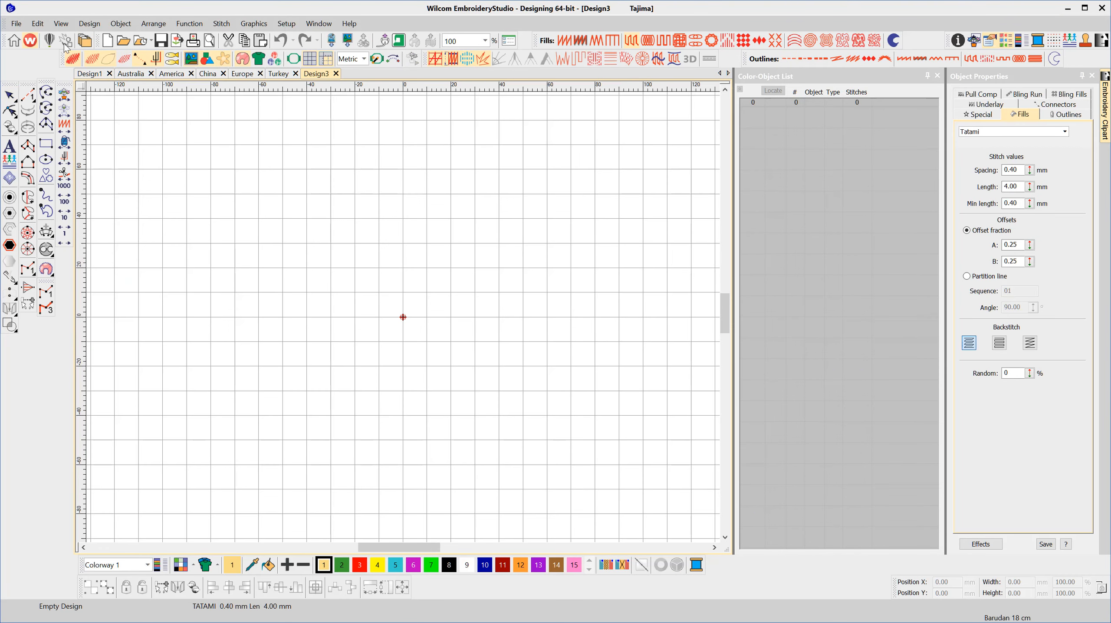
{"action": "left_click", "coordinate": [50, 39]}
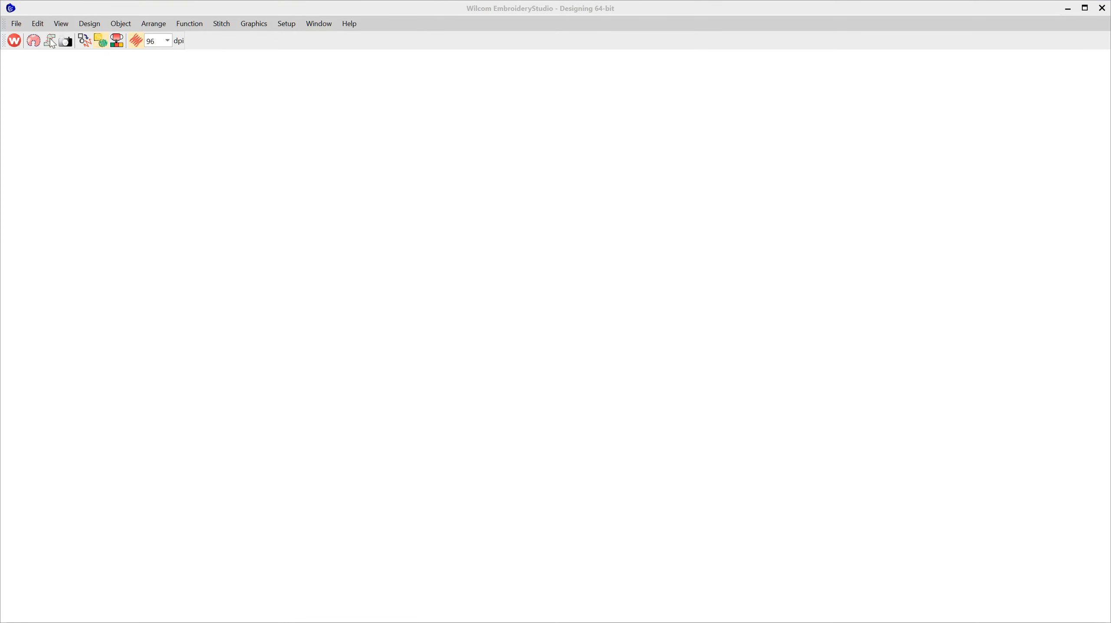
{"action": "left_click", "coordinate": [8, 219]}
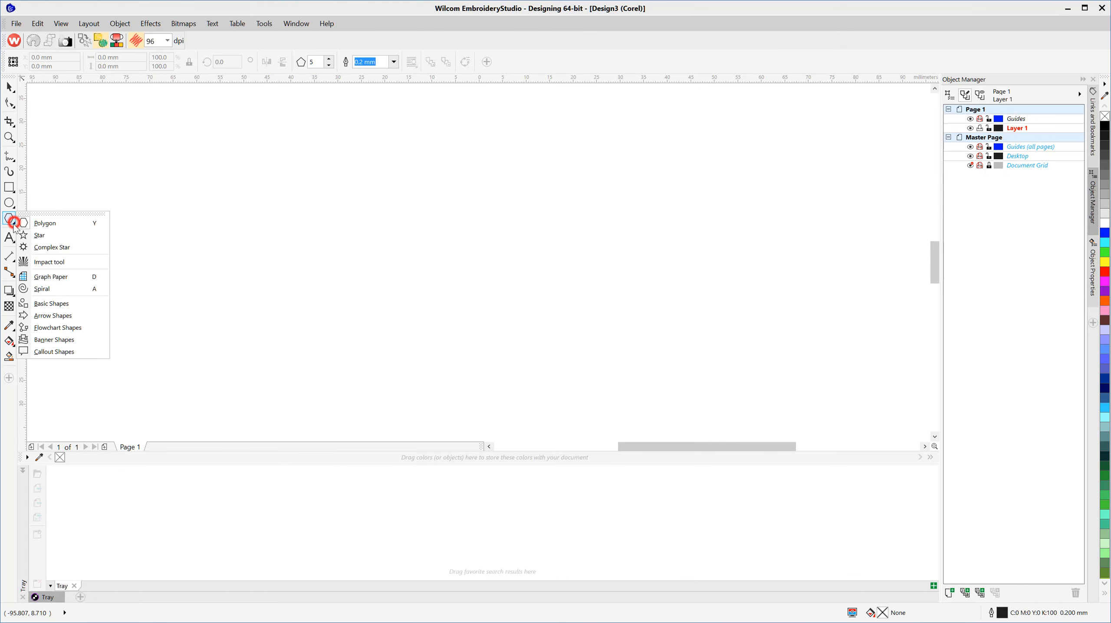
{"action": "left_click", "coordinate": [27, 235]}
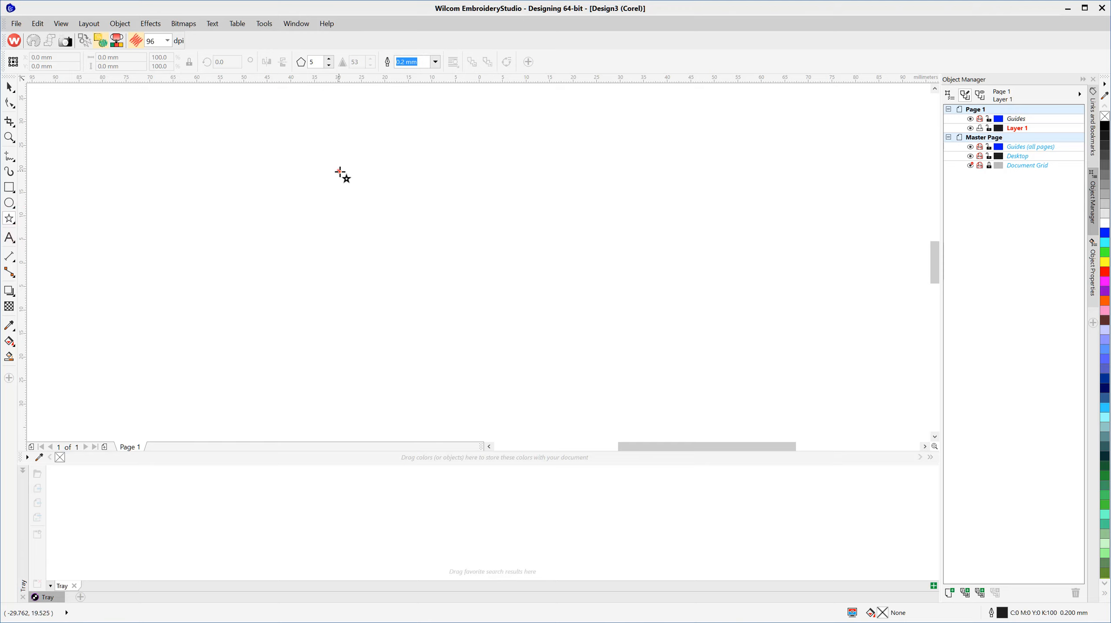
{"action": "left_click_drag", "start_coordinate": [339, 171], "coordinate": [540, 357]}
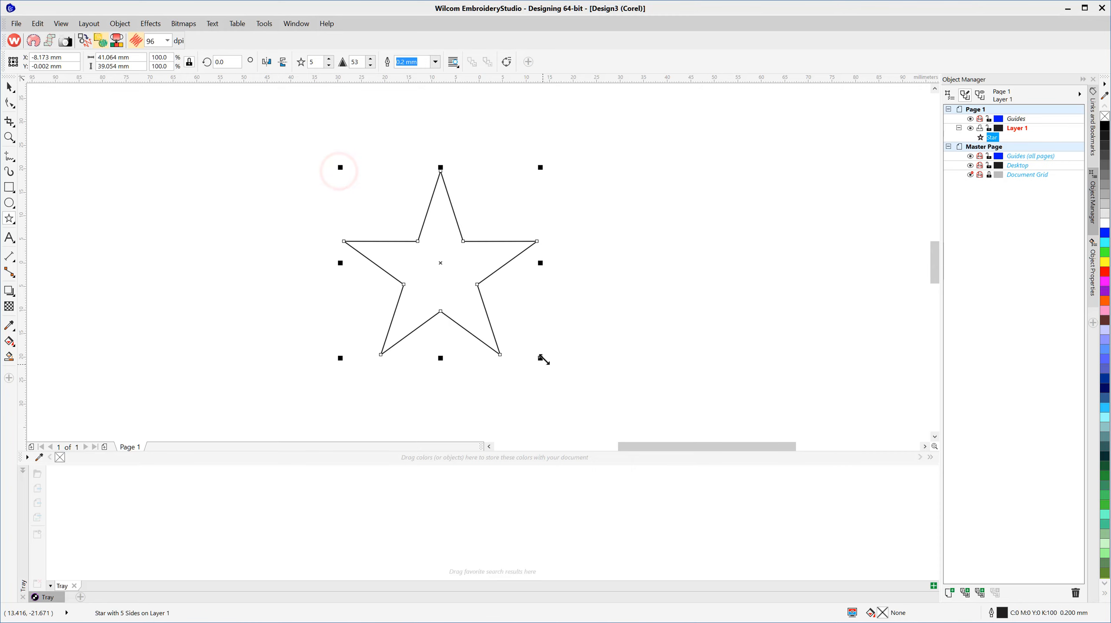
- Sharpen the points of the five-pointed vector star by setting its sharpness to 58
{"action": "left_click", "coordinate": [371, 59]}
{"action": "left_click", "coordinate": [372, 59]}
{"action": "left_click", "coordinate": [372, 59]}
{"action": "left_click", "coordinate": [371, 59]}
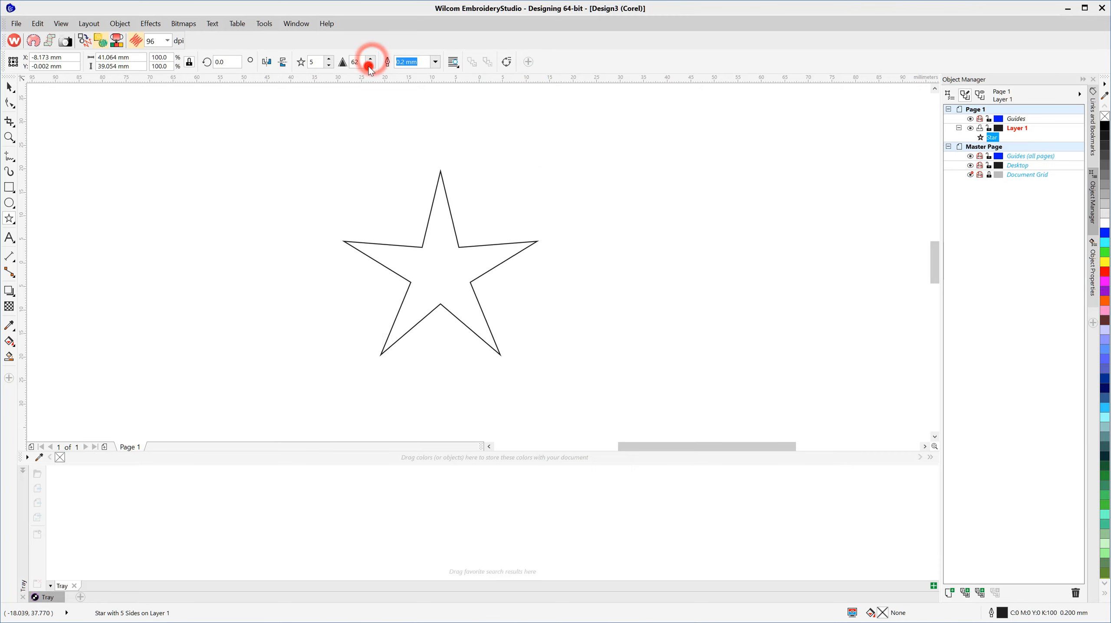
{"action": "left_click", "coordinate": [371, 59]}
- Scale the vector star proportionally to a width of 100 mm
{"action": "left_click", "coordinate": [131, 58]}
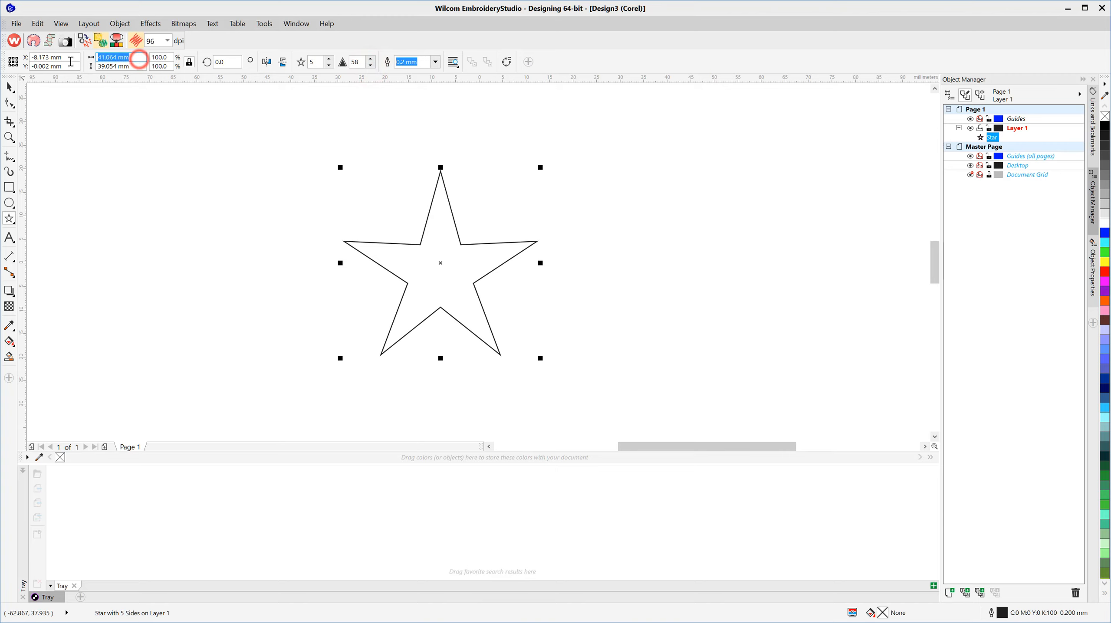
{"action": "type", "text": "100"}
{"action": "key", "text": "Return"}
{"action": "scroll", "coordinate": [385, 283], "scroll_direction": "down", "scroll_amount": 3}
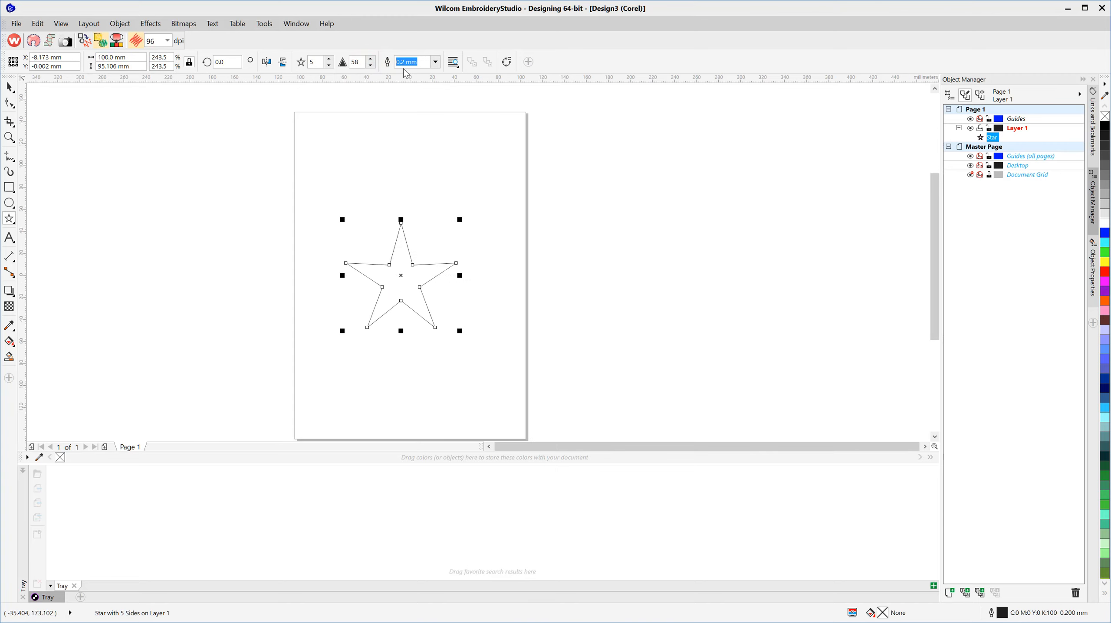
- Set the star's outline width to None and fill the shape with solid blue
{"action": "left_click", "coordinate": [435, 62]}
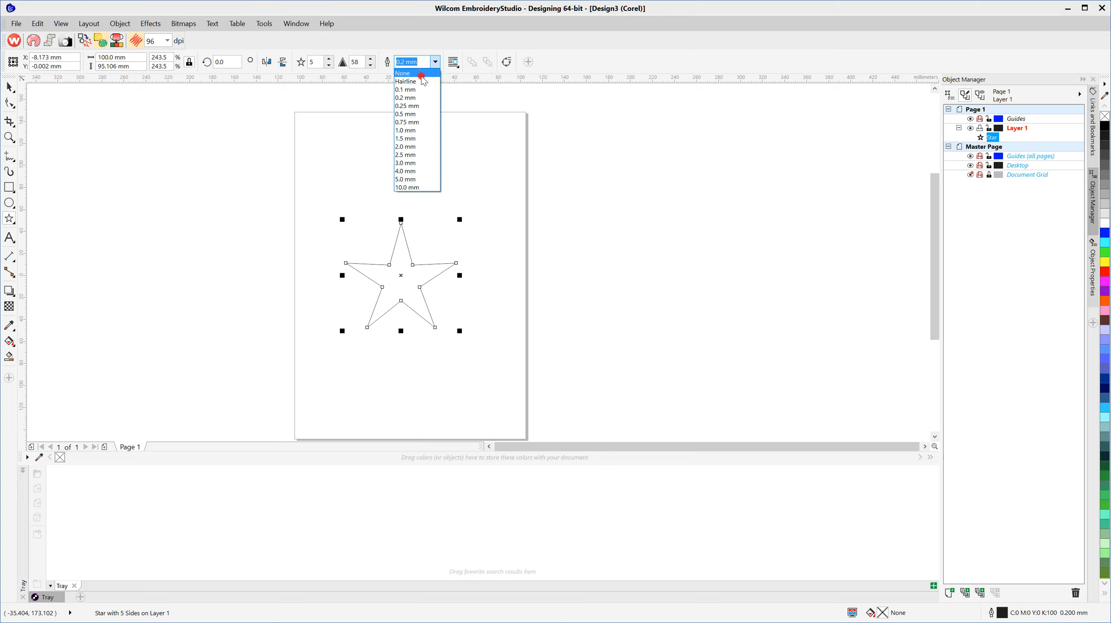
{"action": "left_click", "coordinate": [421, 74]}
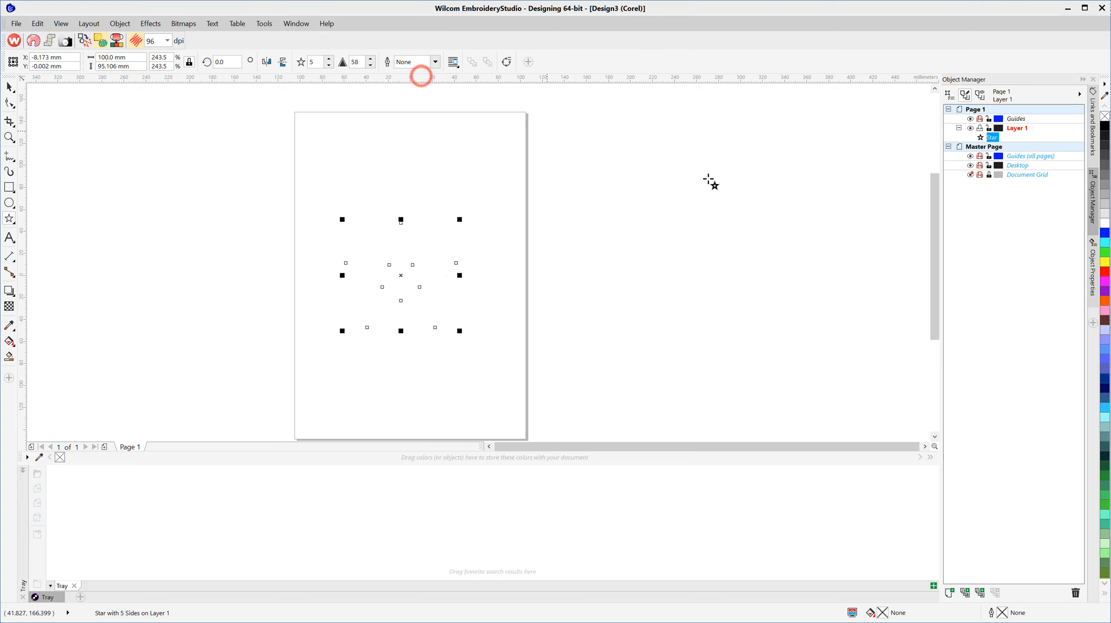
{"action": "left_click", "coordinate": [1106, 234]}
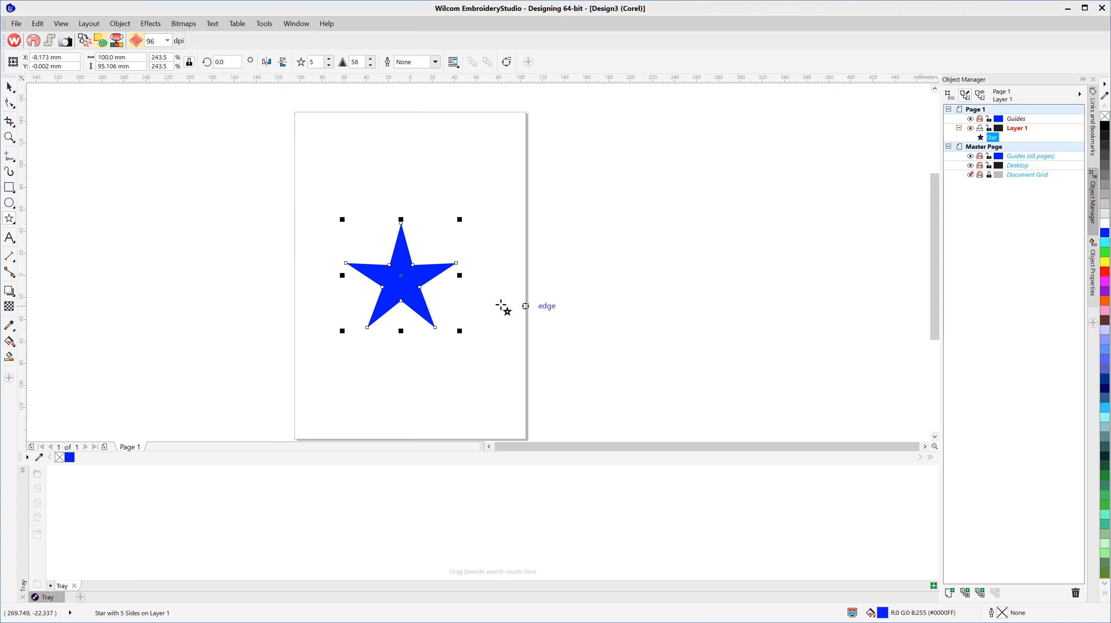
- Convert the blue star to Tatami embroidery and create a 1.50 mm Satin Column C outline plus four offsets spaced 8.00 mm, keeping the original objects
{"action": "left_click", "coordinate": [86, 40]}
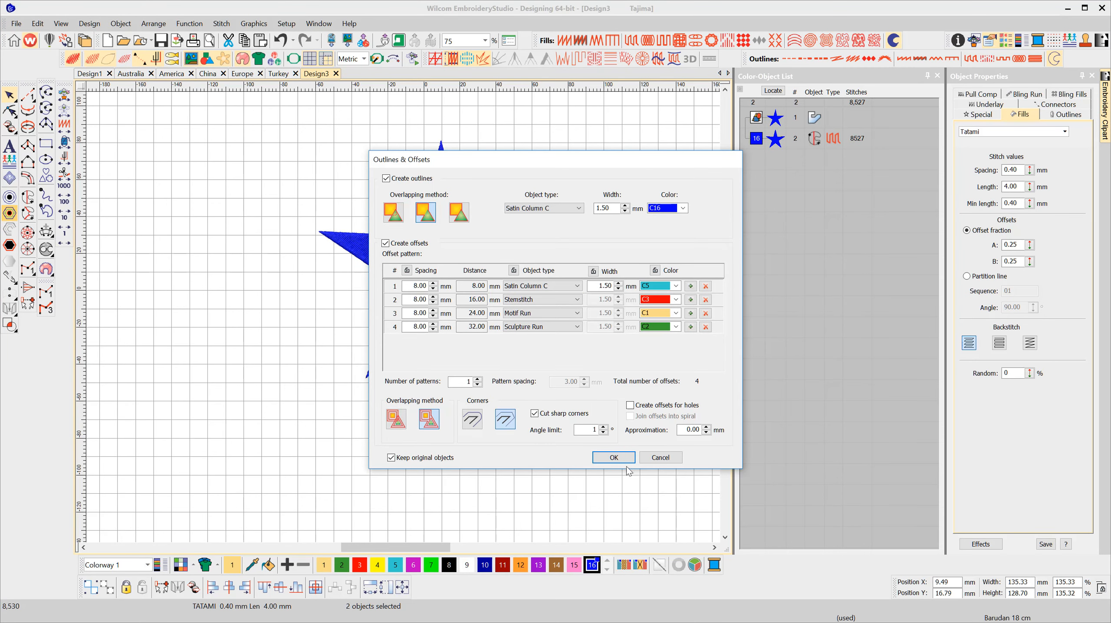
{"action": "left_click", "coordinate": [614, 457]}
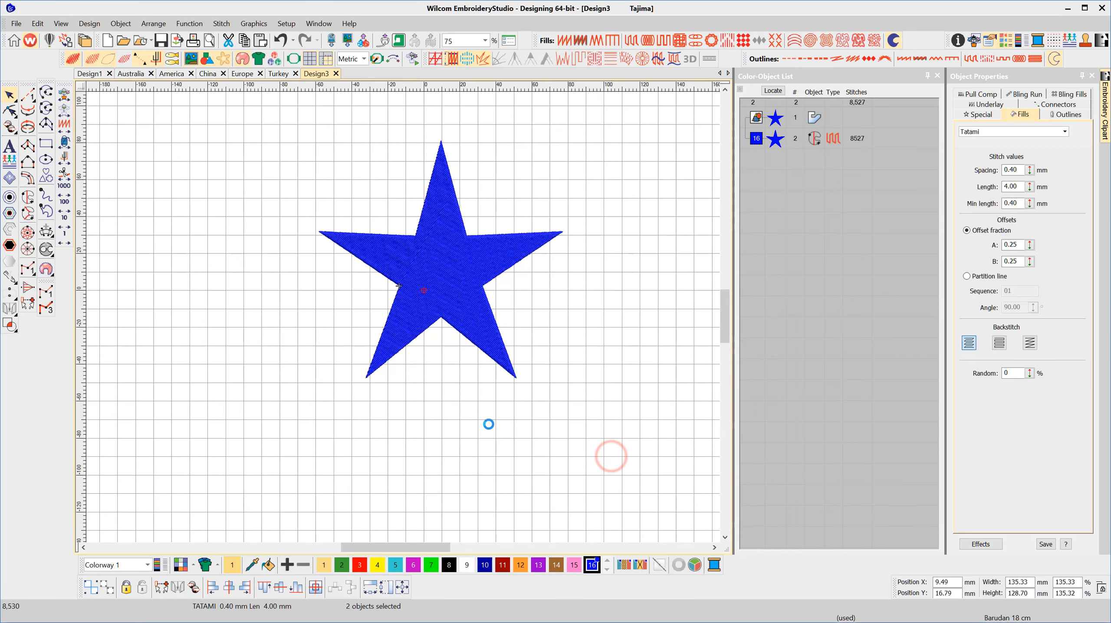